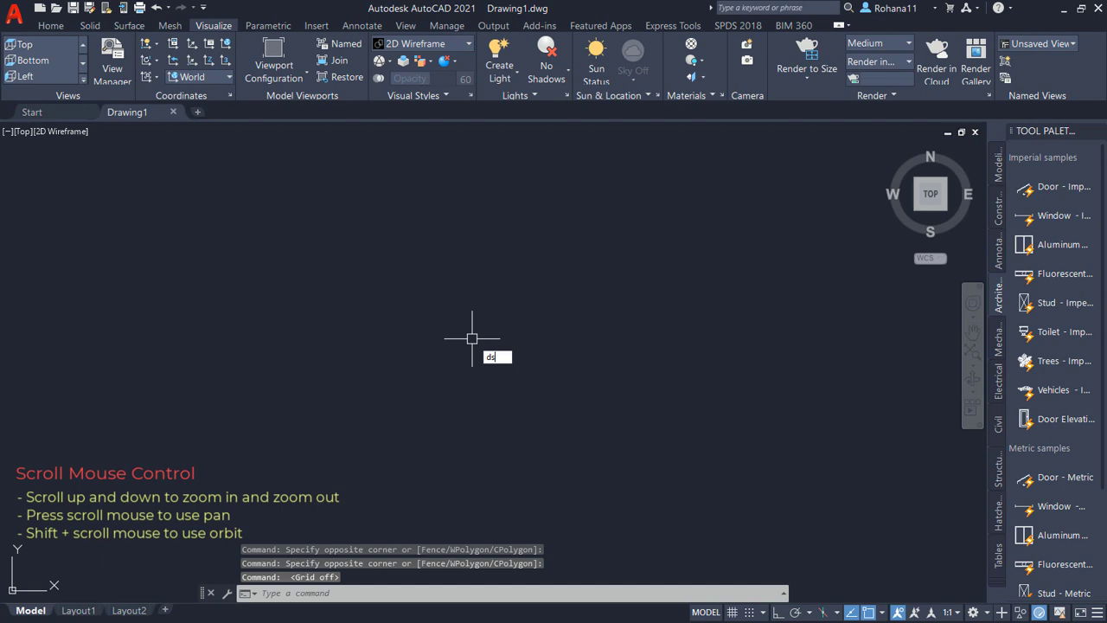
- Enable all object snap modes in the drafting settings
{"action": "key", "text": "Return"}
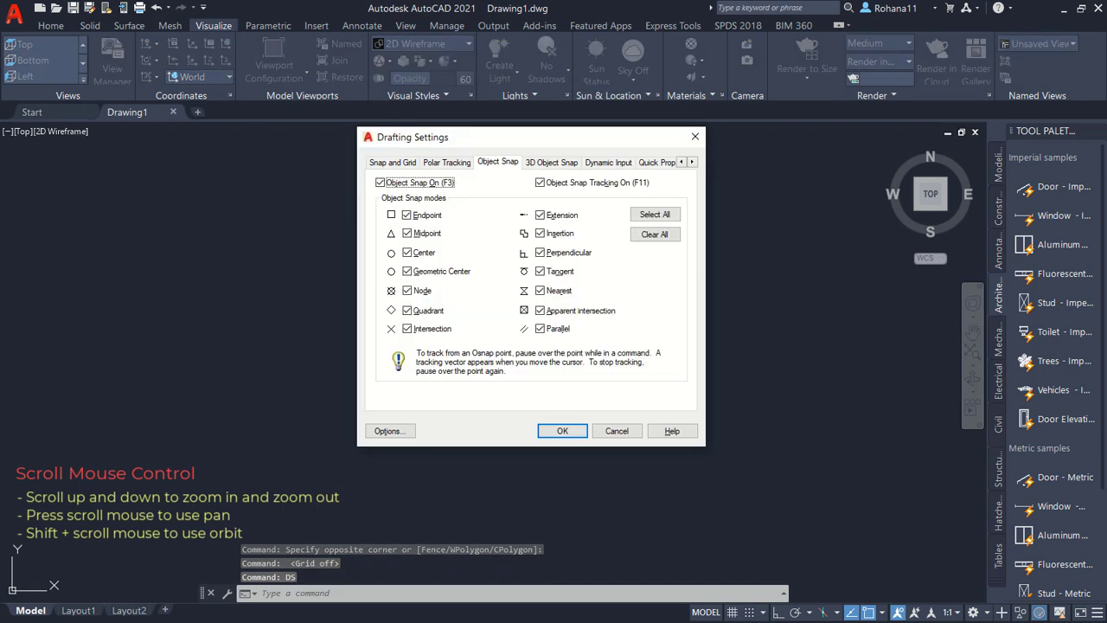
{"action": "left_click", "coordinate": [662, 216]}
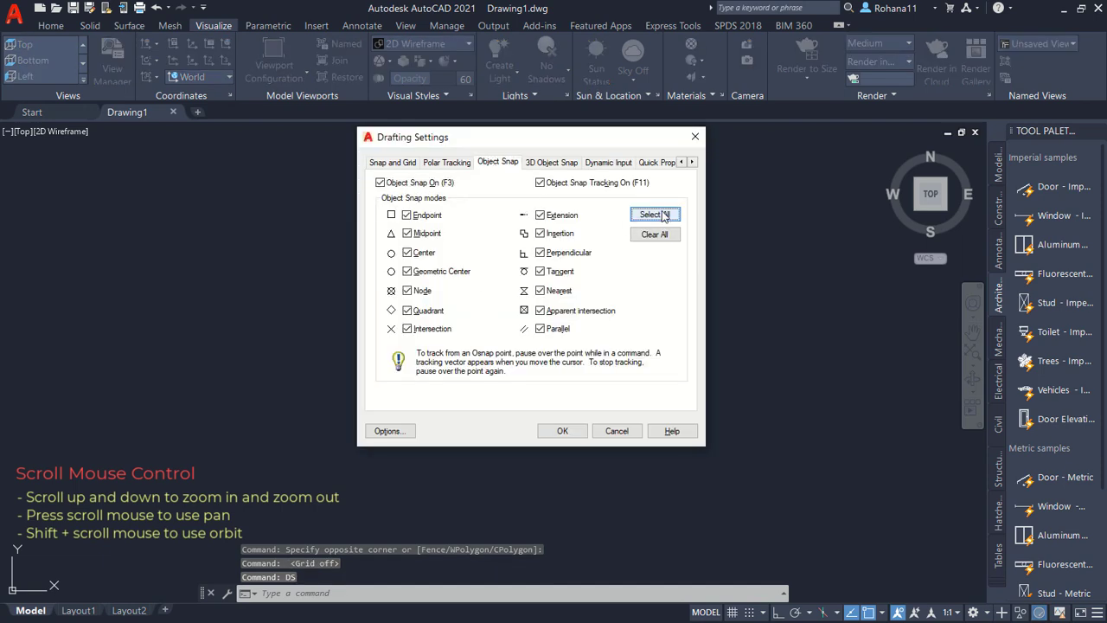
{"action": "left_click", "coordinate": [562, 431]}
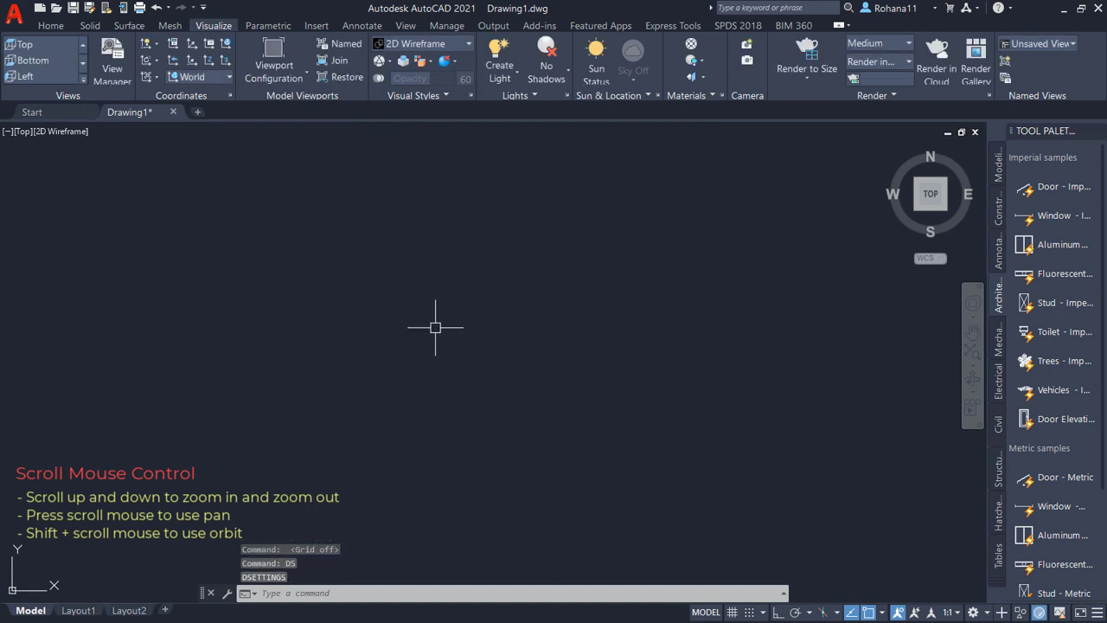
- Draw a rectangle 500 wide and 300 high in the empty drawing
{"action": "type", "text": "re"}
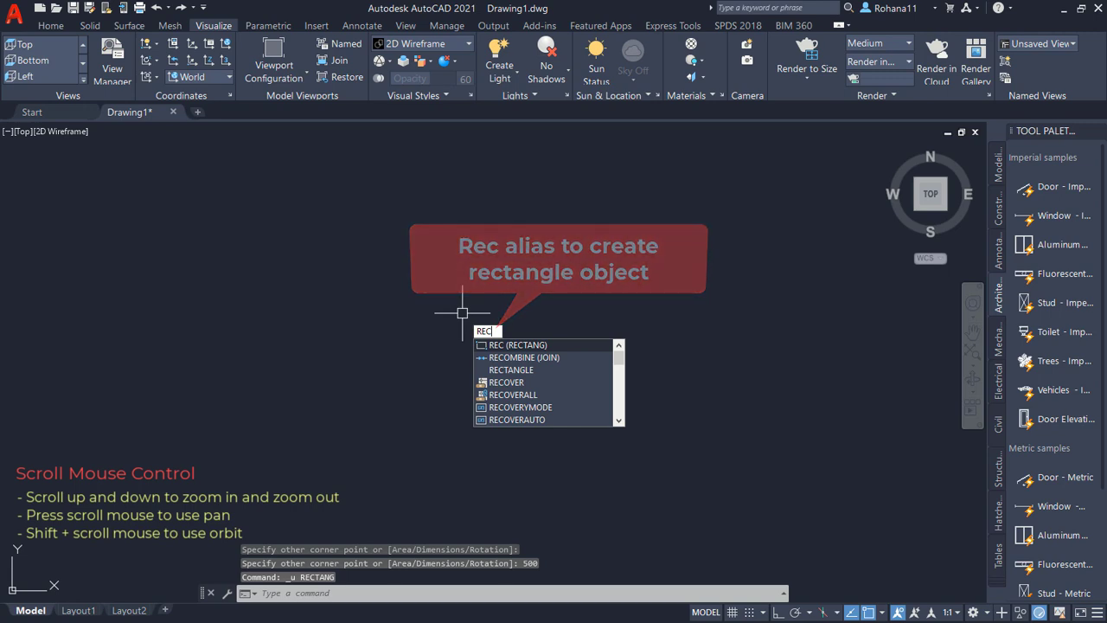
{"action": "key", "text": "Return"}
{"action": "left_click", "coordinate": [410, 301]}
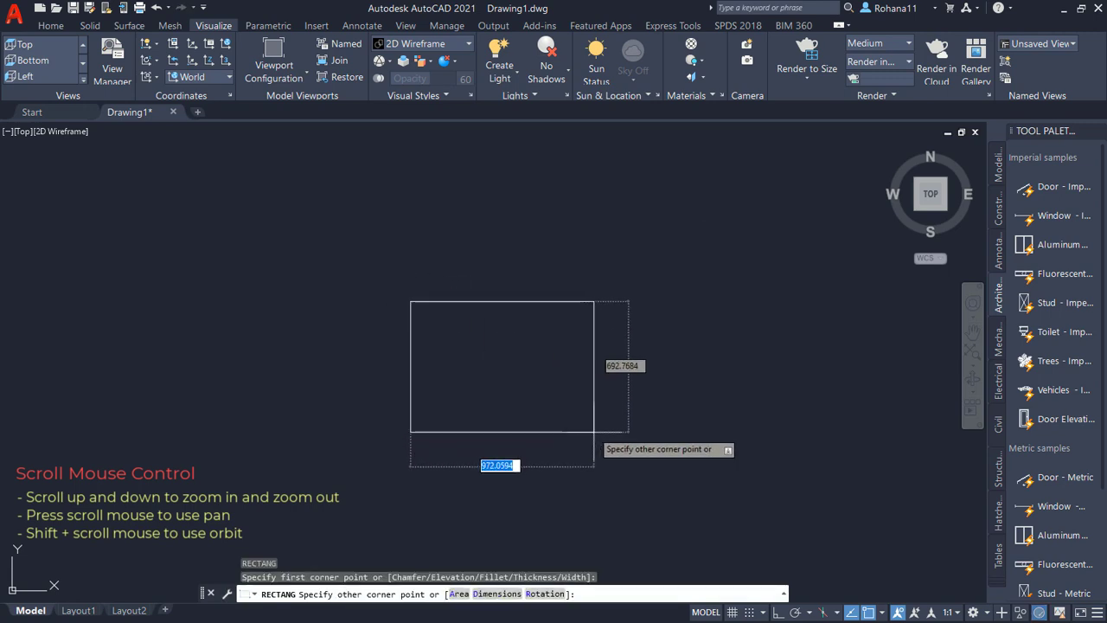
{"action": "type", "text": "500"}
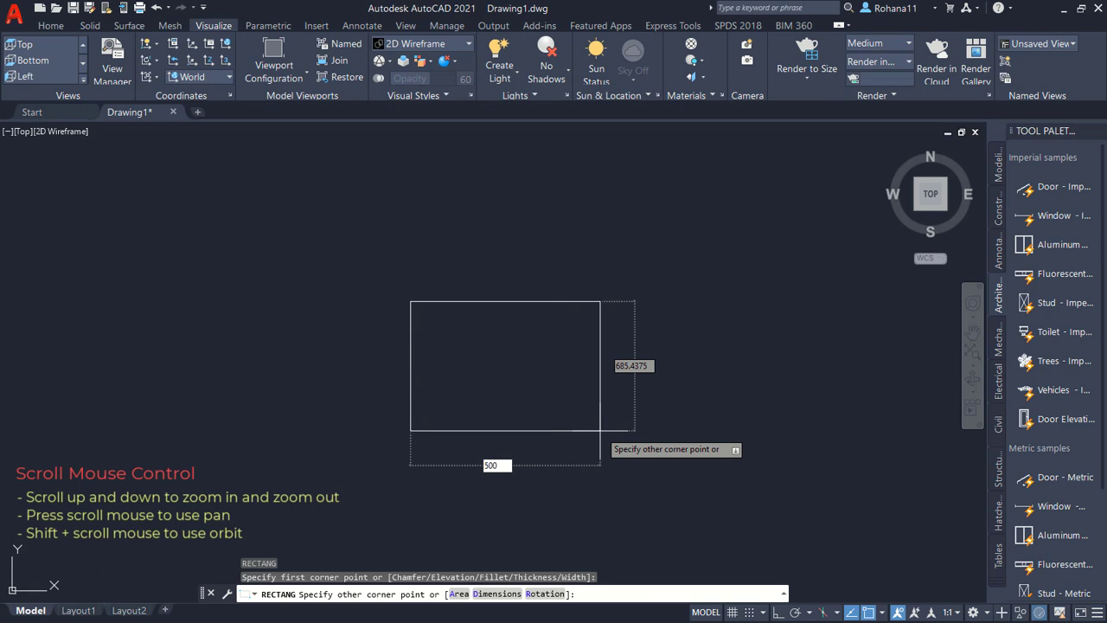
{"action": "key", "text": "Tab"}
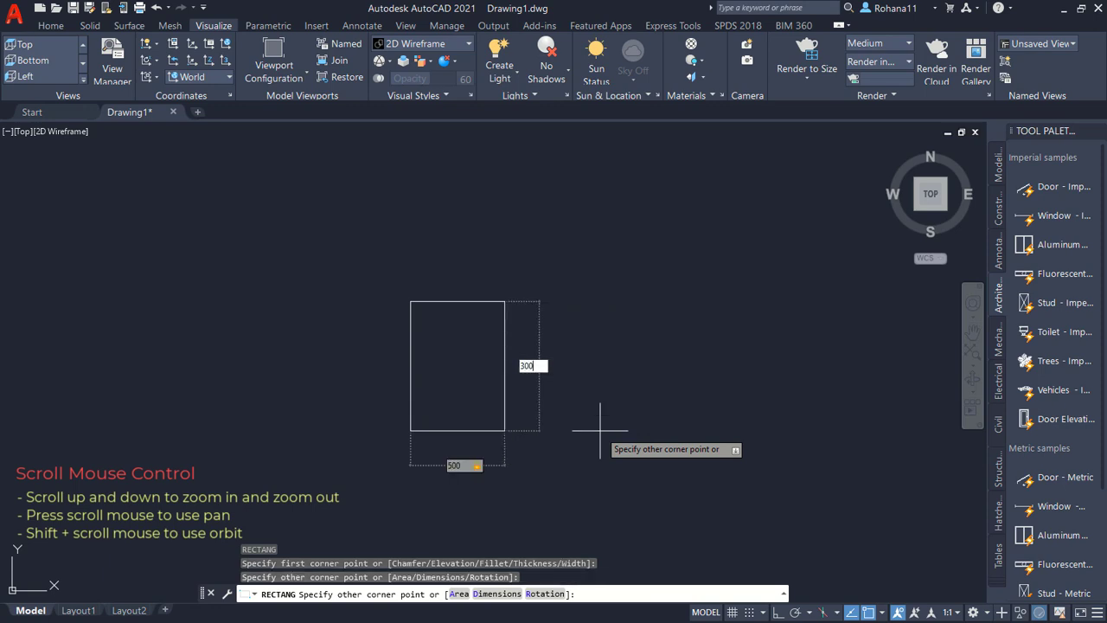
{"action": "key", "text": "Return"}
- Fillet the rectangle's upper-left corner with a radius of 50
{"action": "scroll", "coordinate": [457, 354], "scroll_direction": "up", "scroll_amount": 6}
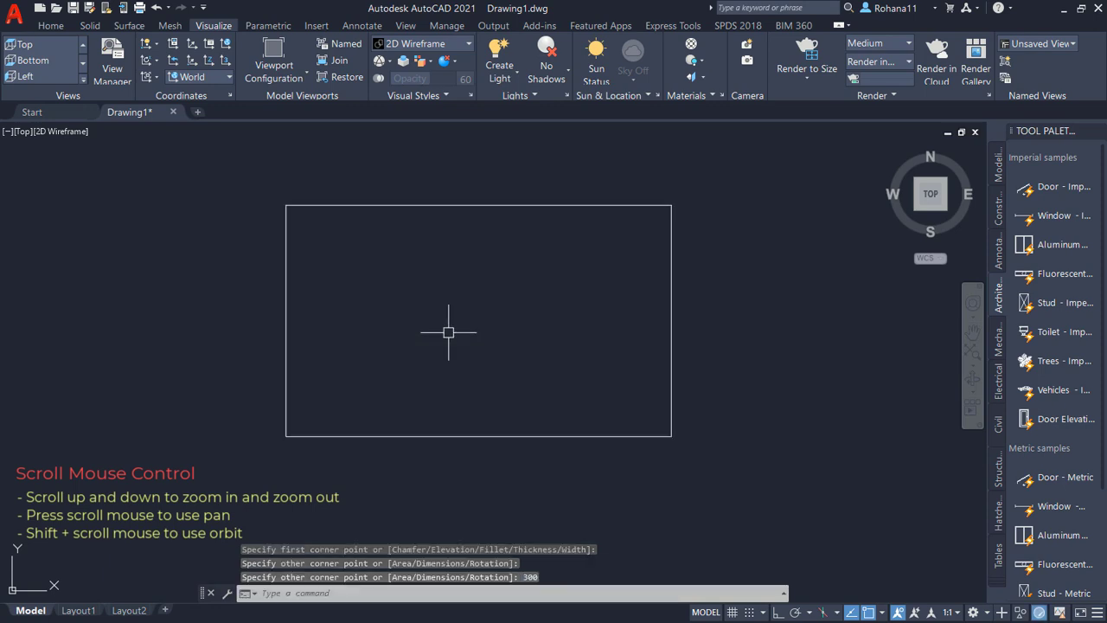
{"action": "middle_click_drag", "start_coordinate": [448, 329], "coordinate": [443, 370]}
{"action": "type", "text": "f"}
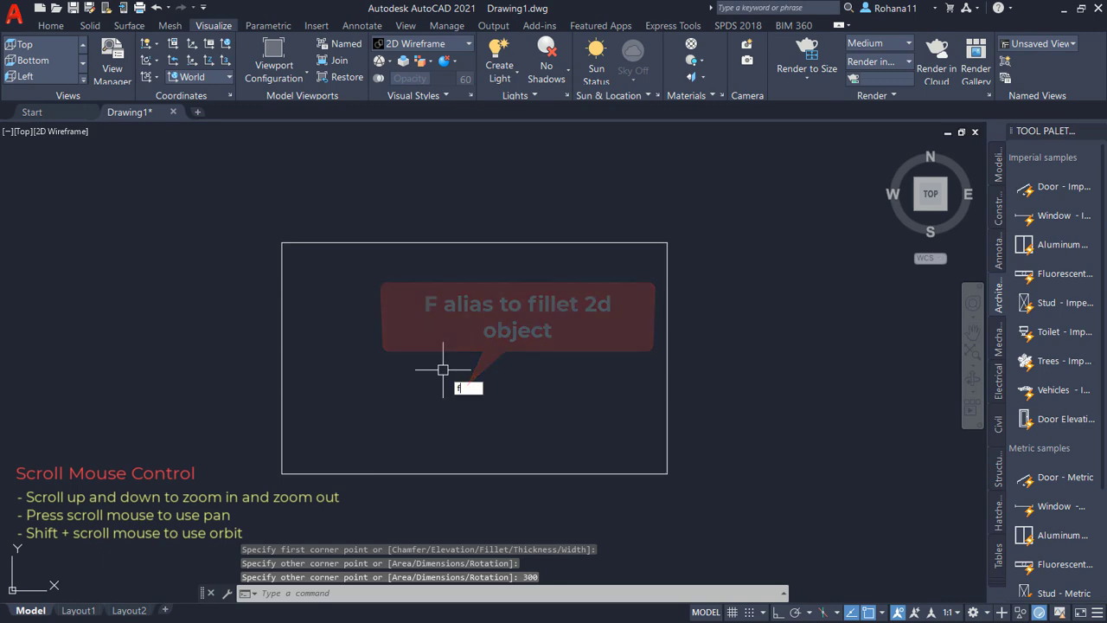
{"action": "key", "text": "Return"}
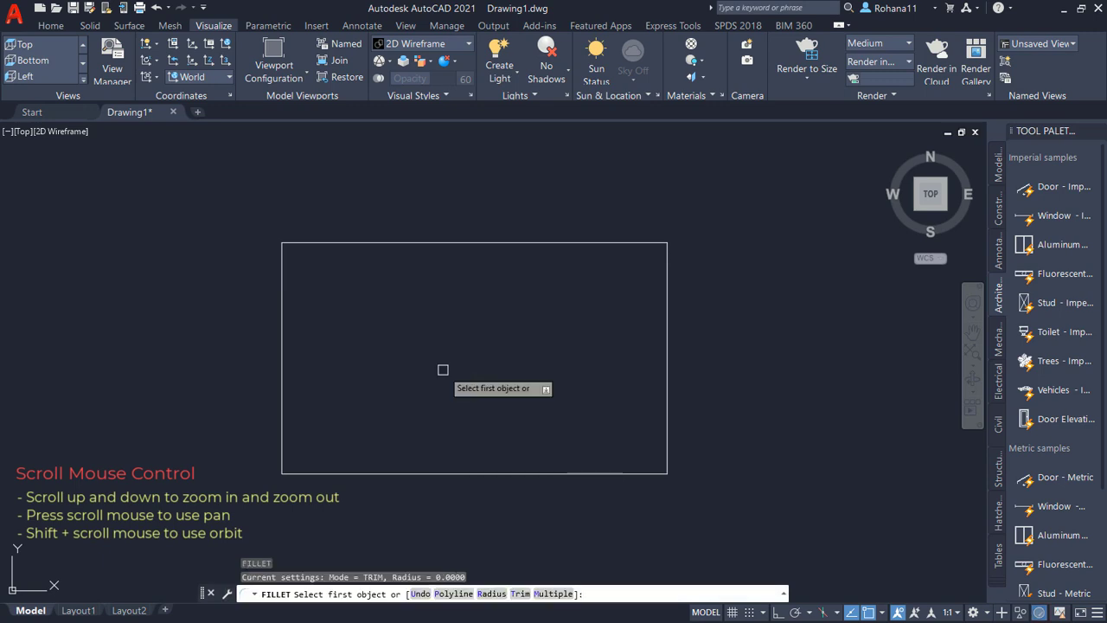
{"action": "type", "text": "r"}
{"action": "key", "text": "Return"}
{"action": "type", "text": "5"}
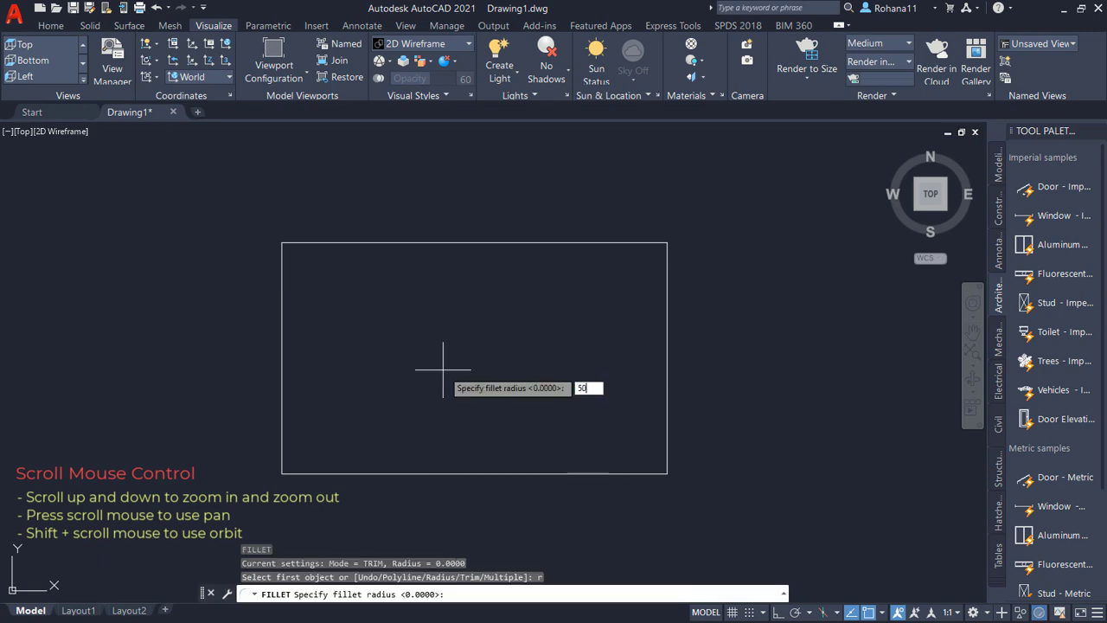
{"action": "type", "text": "0"}
{"action": "key", "text": "Return"}
{"action": "left_click", "coordinate": [282, 327]}
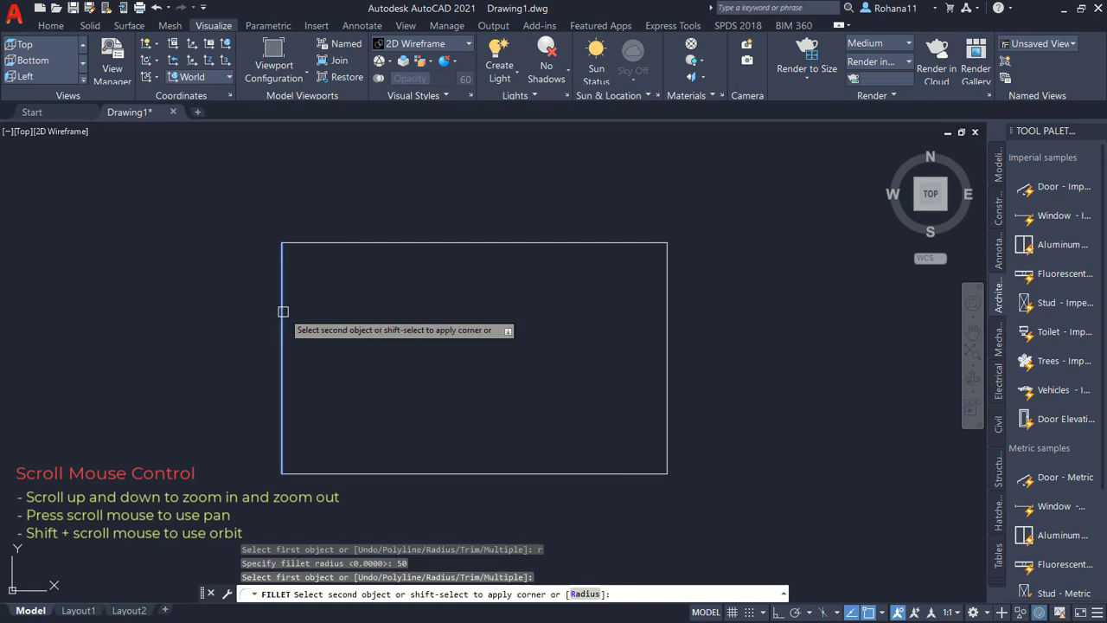
{"action": "left_click", "coordinate": [395, 243]}
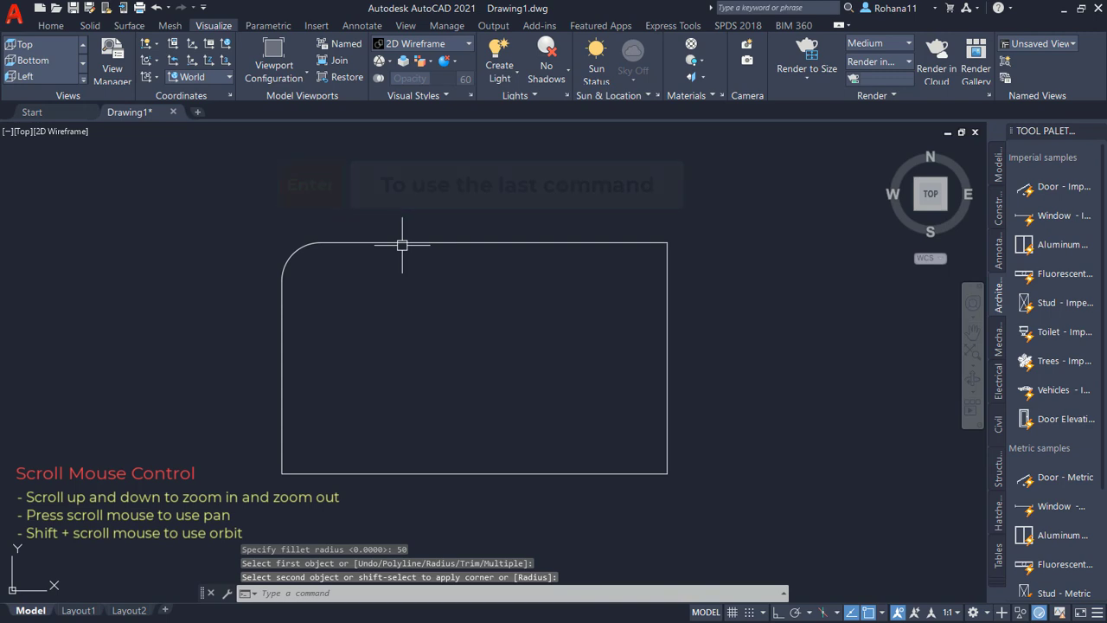
- Fillet the rectangle's other three corners with the same radius of 50
{"action": "key", "text": "Return"}
{"action": "left_click", "coordinate": [658, 244]}
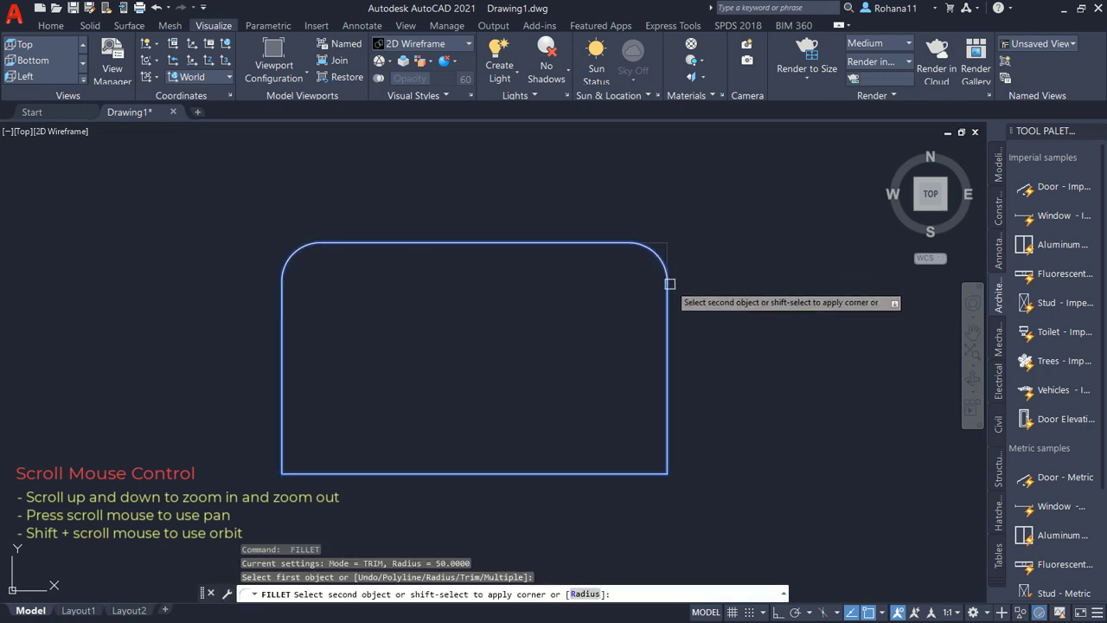
{"action": "left_click", "coordinate": [668, 354]}
{"action": "key", "text": "Return"}
{"action": "left_click", "coordinate": [665, 445]}
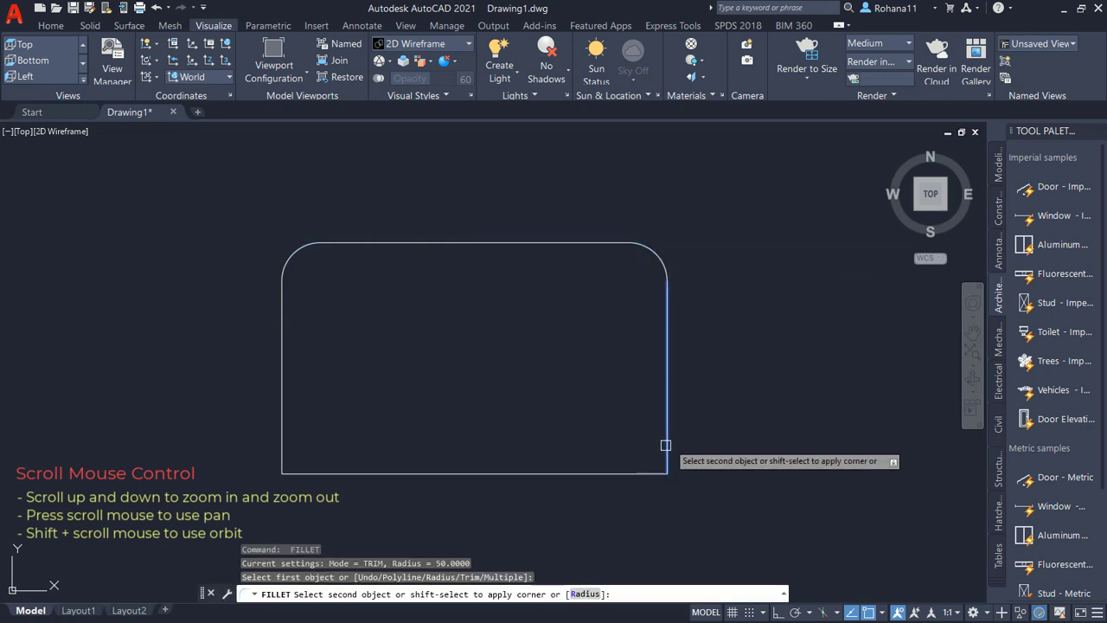
{"action": "left_click", "coordinate": [613, 474]}
{"action": "key", "text": "Return"}
{"action": "left_click", "coordinate": [309, 472]}
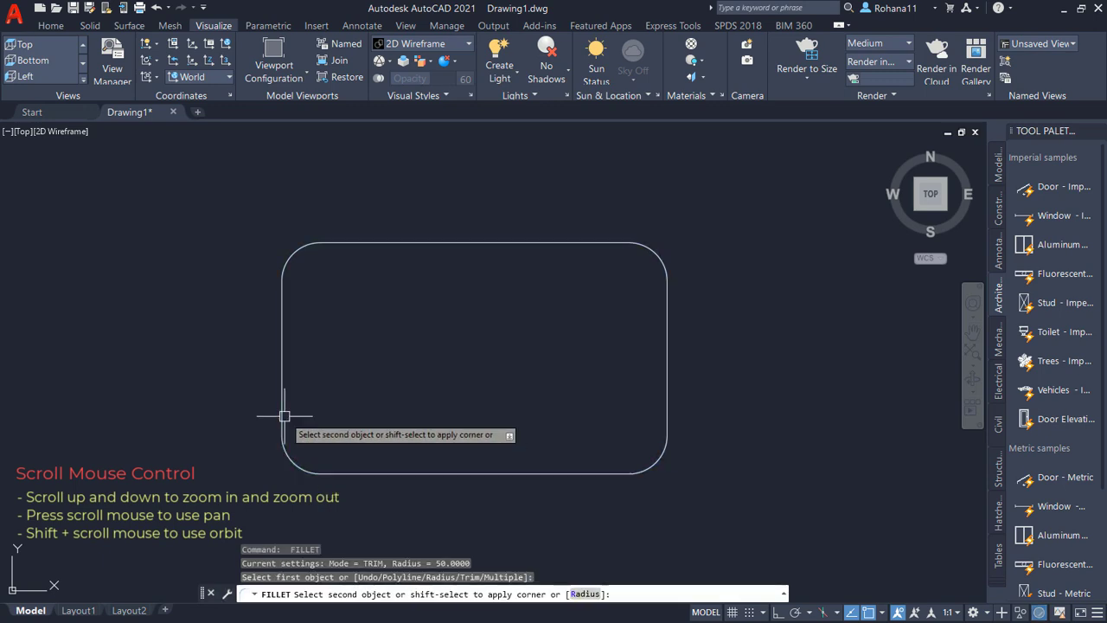
{"action": "left_click", "coordinate": [283, 416]}
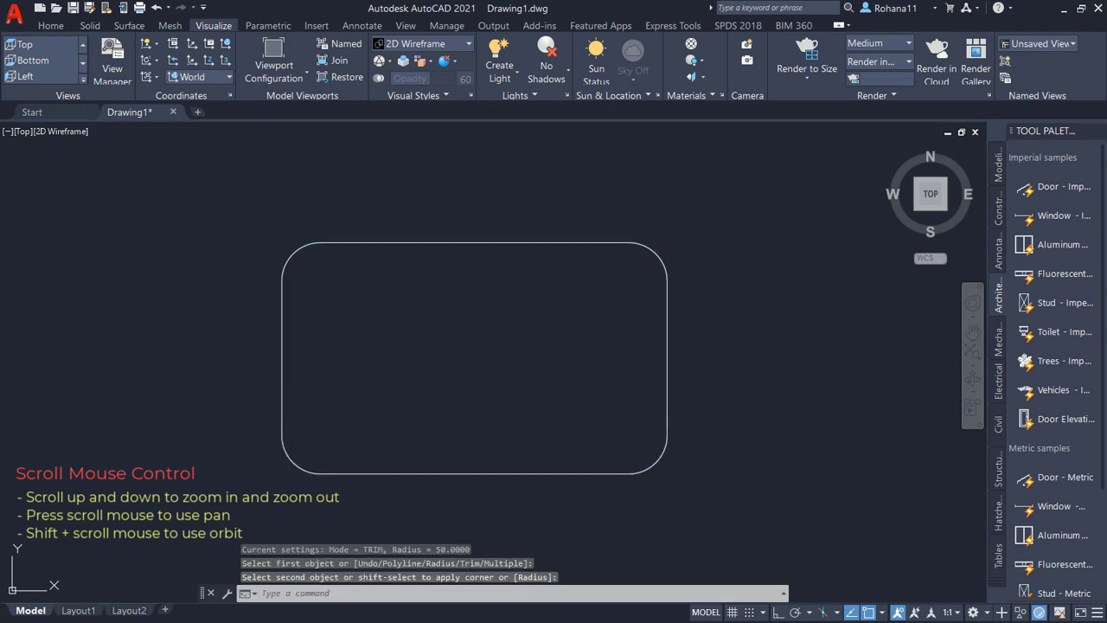
- Extrude the rounded rectangle upward into a solid with a height of 100
{"action": "middle_click_drag", "start_coordinate": [459, 395], "coordinate": [505, 313], "text": "shift"}
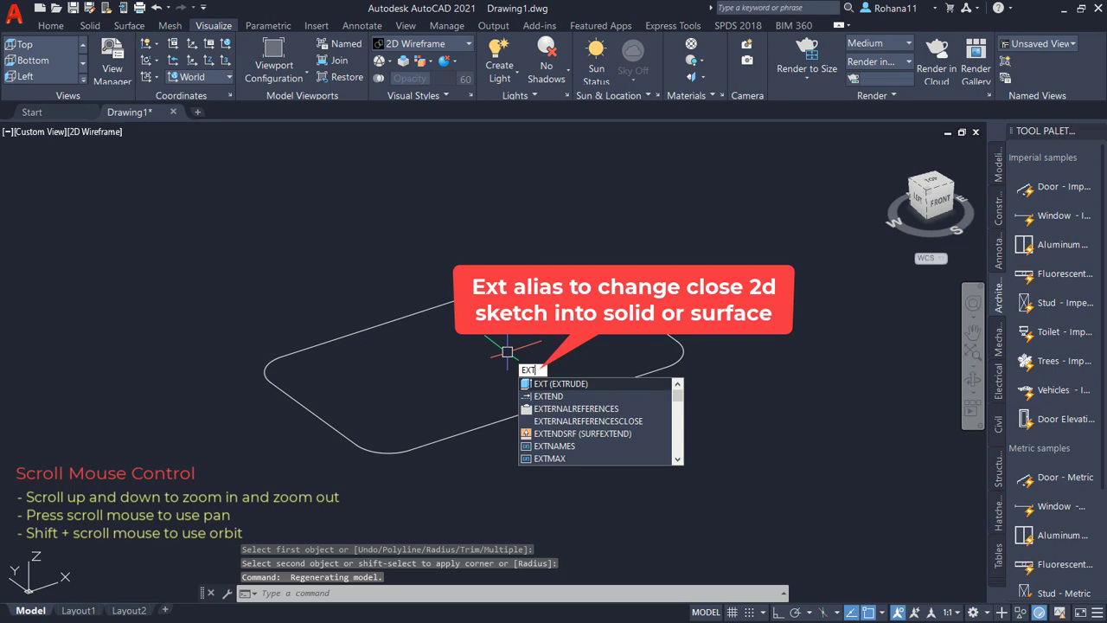
{"action": "key", "text": "Return"}
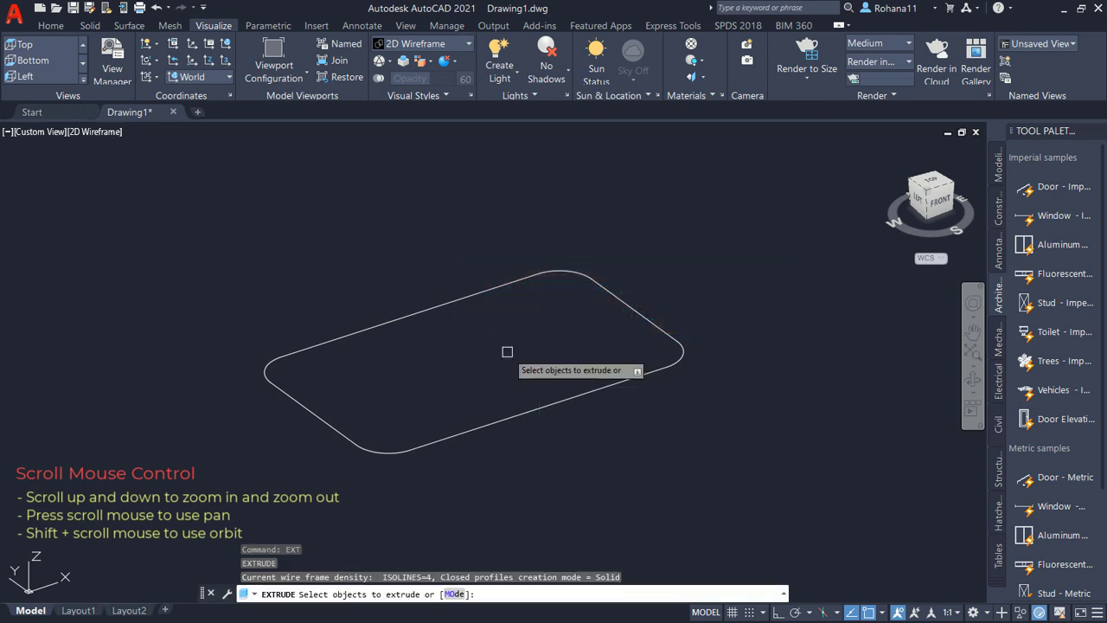
{"action": "left_click", "coordinate": [459, 300]}
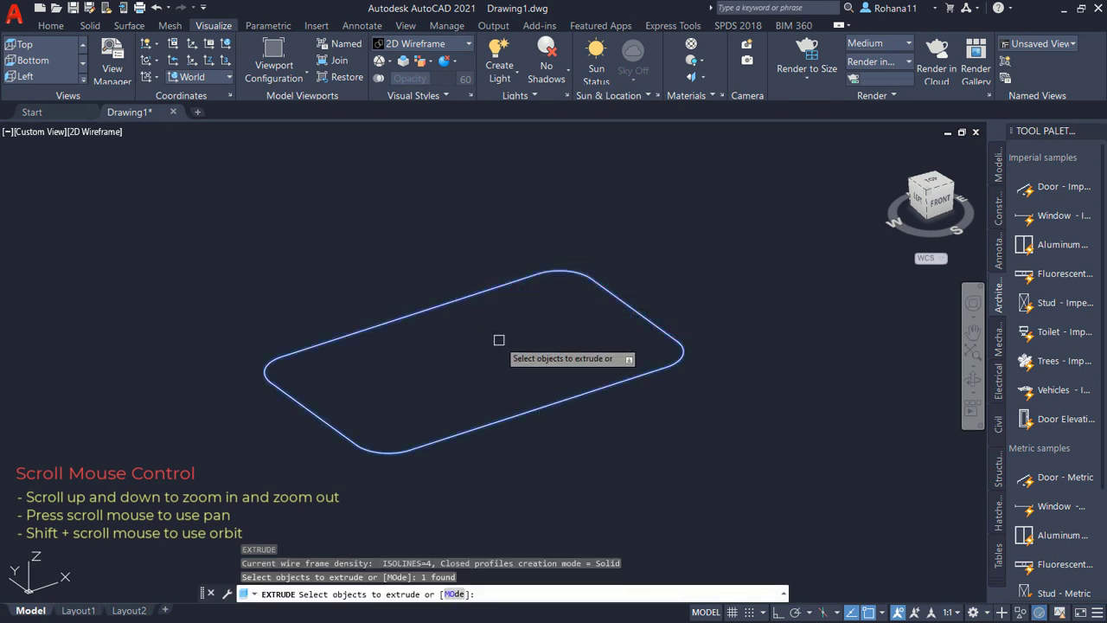
{"action": "key", "text": "Return"}
{"action": "type", "text": "1"}
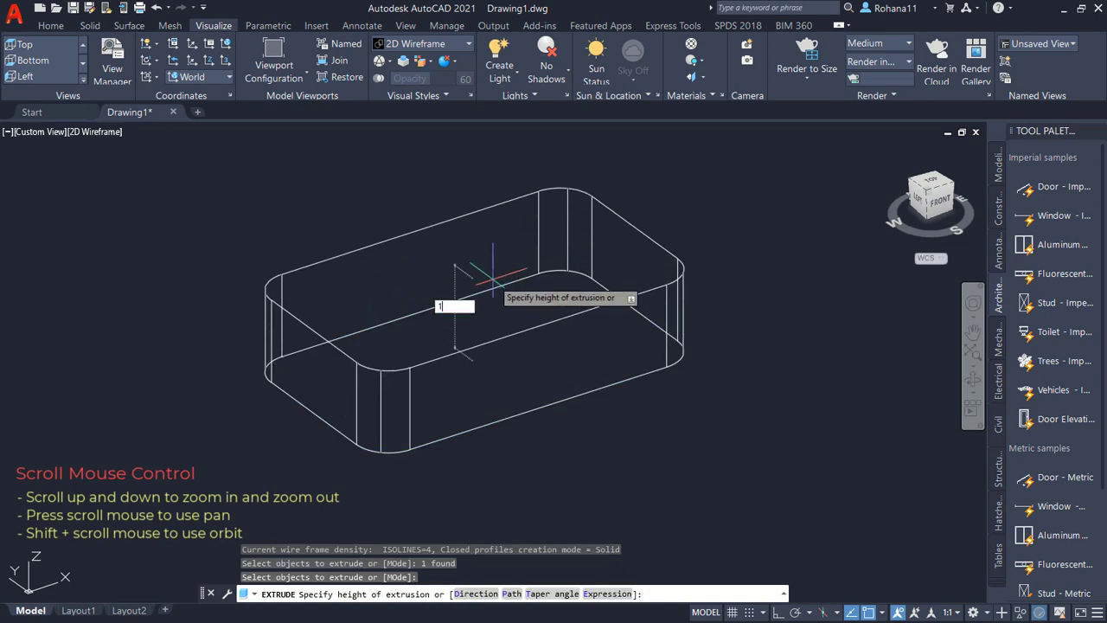
{"action": "type", "text": "00"}
{"action": "key", "text": "Return"}
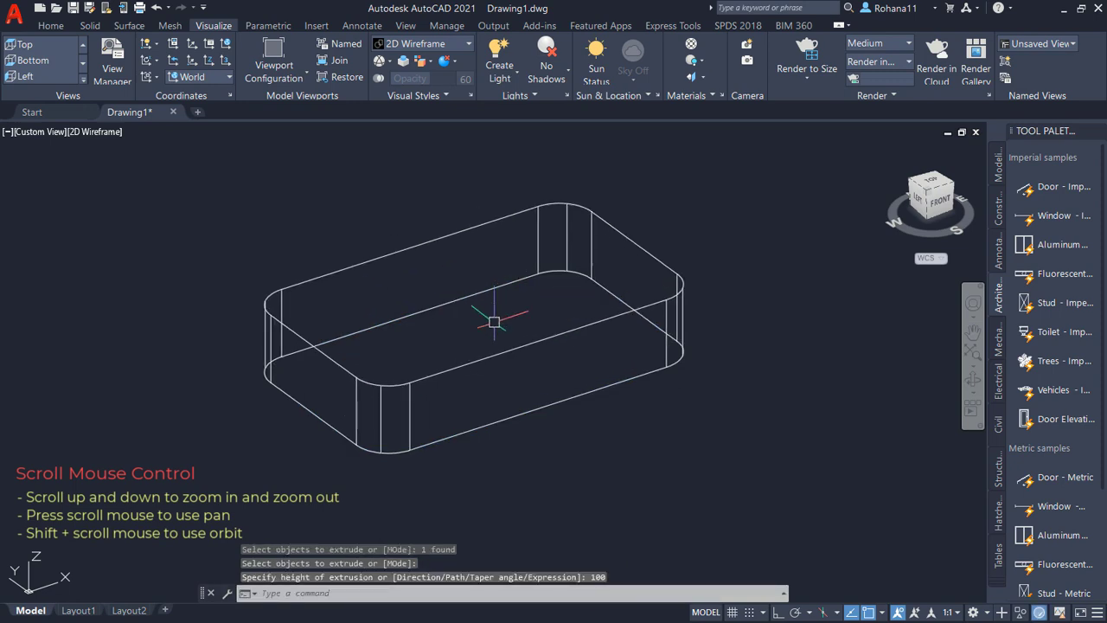
- Fillet the whole bottom edge loop of the solid with a radius of 50
{"action": "type", "text": "f"}
{"action": "key", "text": "Return"}
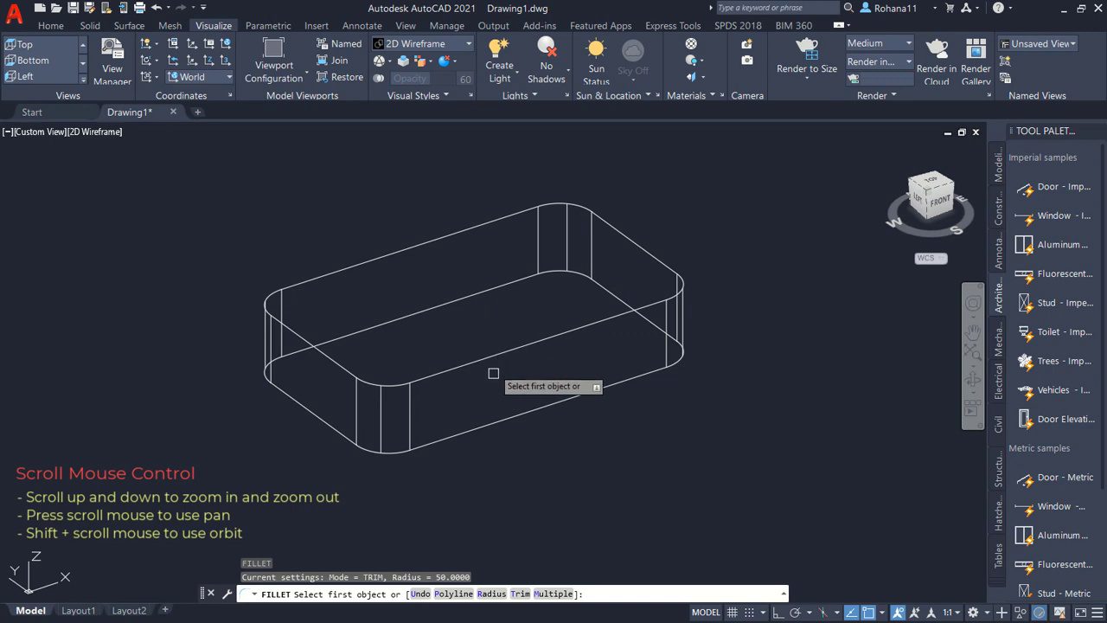
{"action": "type", "text": "r"}
{"action": "key", "text": "Return"}
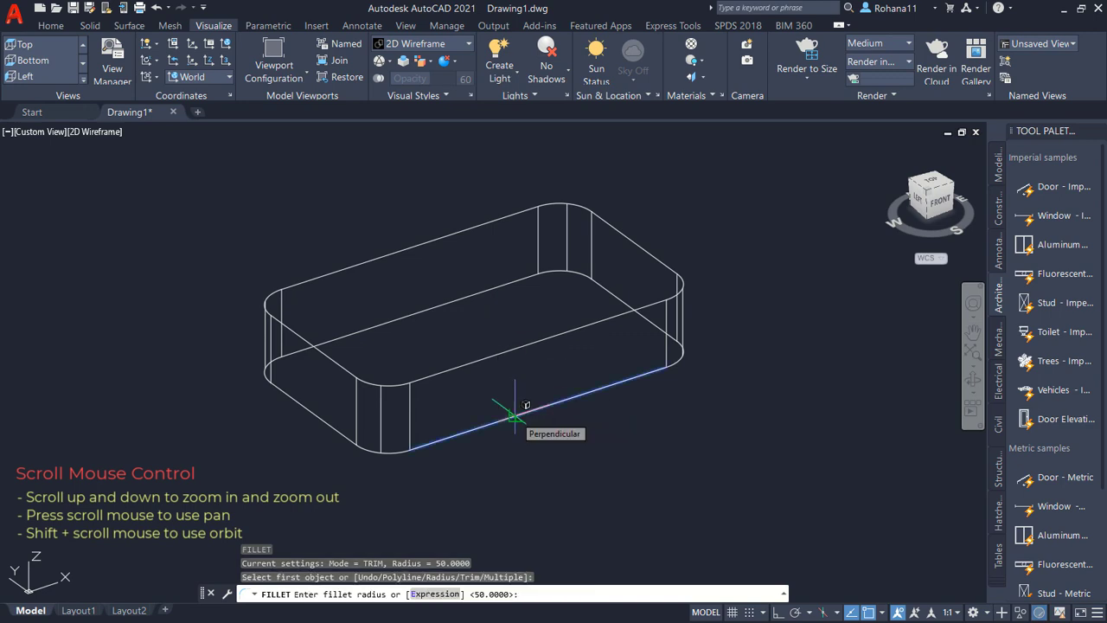
{"action": "key", "text": "Return"}
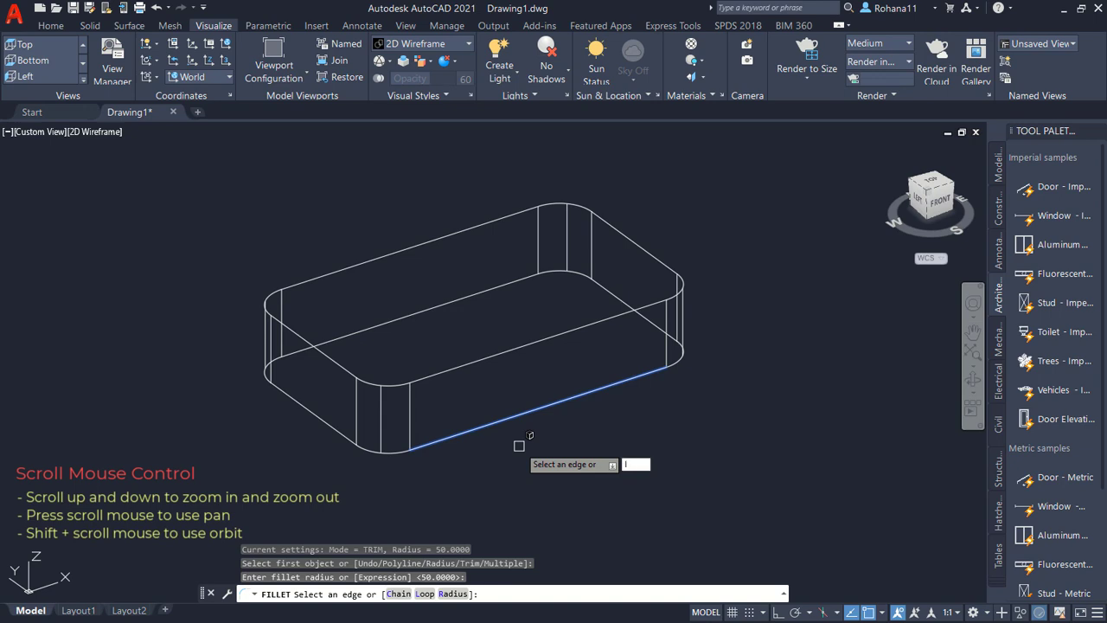
{"action": "type", "text": "l"}
{"action": "key", "text": "Return"}
{"action": "left_click", "coordinate": [370, 447]}
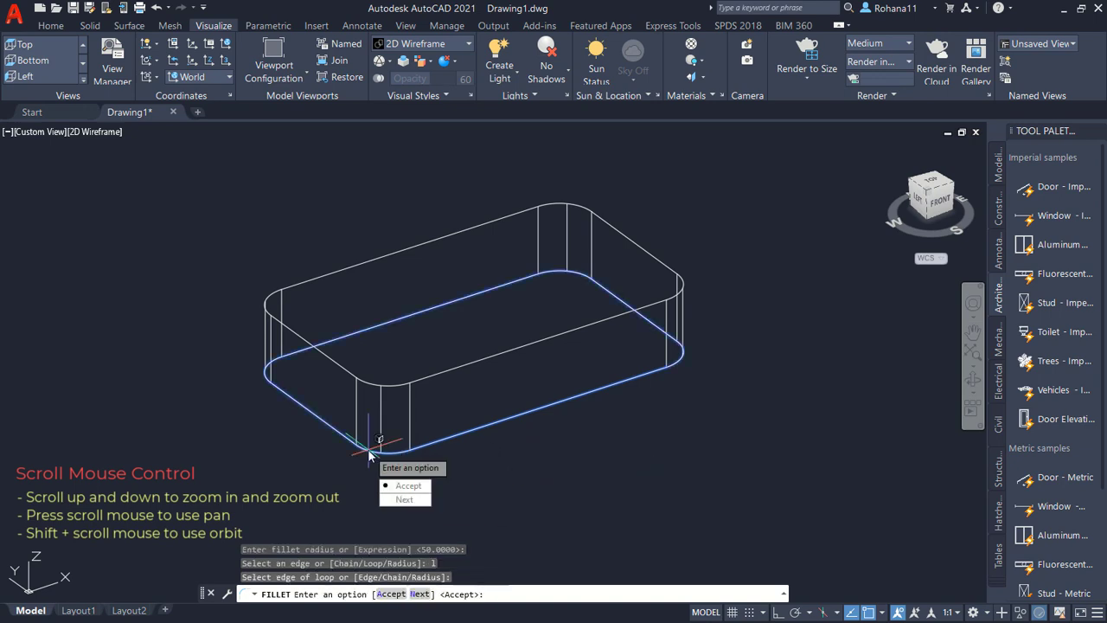
{"action": "key", "text": "Return"}
{"action": "key", "text": "Return"}
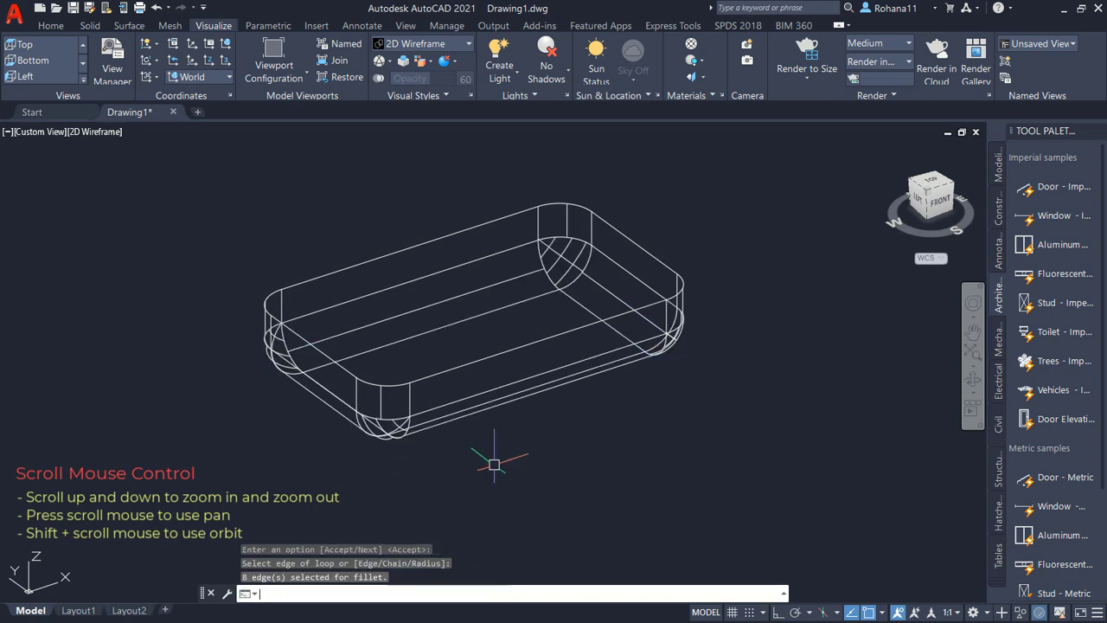
- Switch the viewport's visual style to Shades of Gray
{"action": "left_click", "coordinate": [104, 133]}
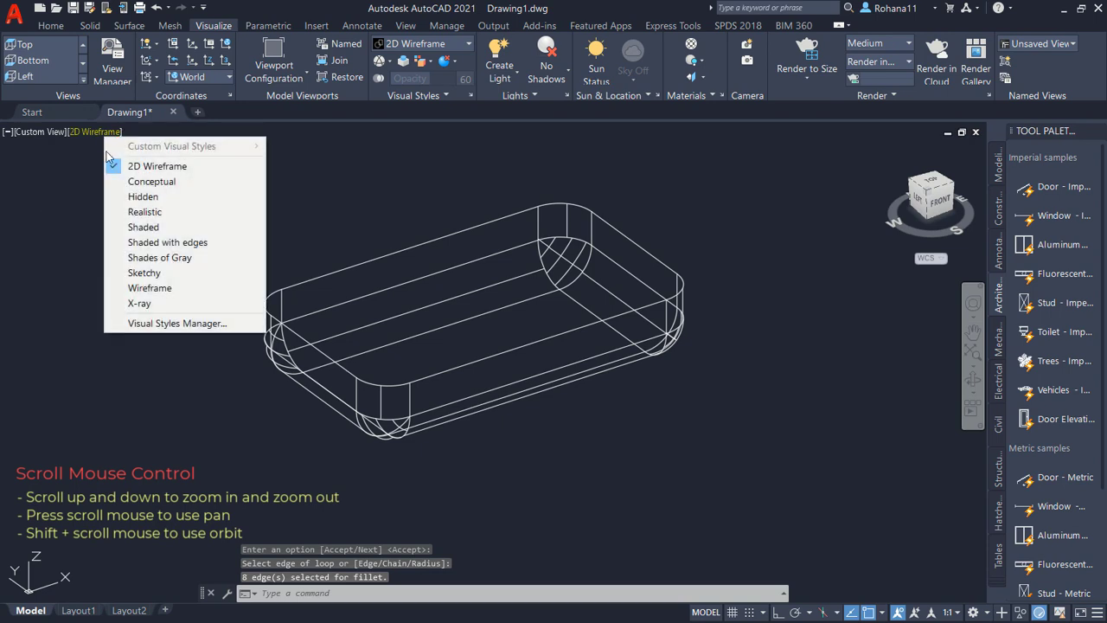
{"action": "left_click", "coordinate": [164, 258]}
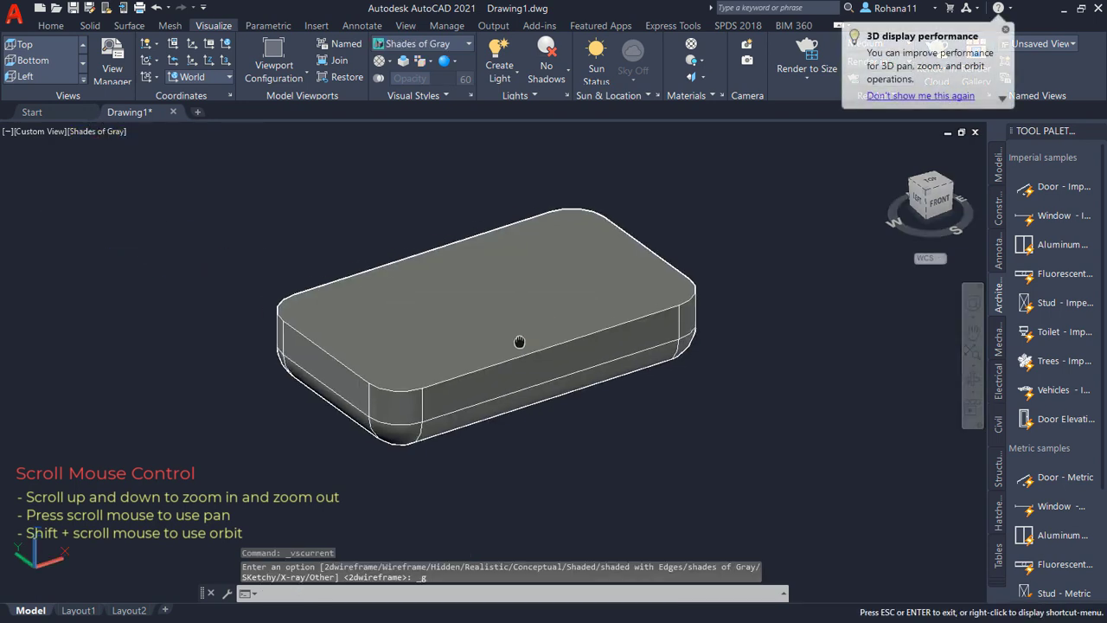
{"action": "middle_click_drag", "start_coordinate": [514, 328], "coordinate": [535, 346]}
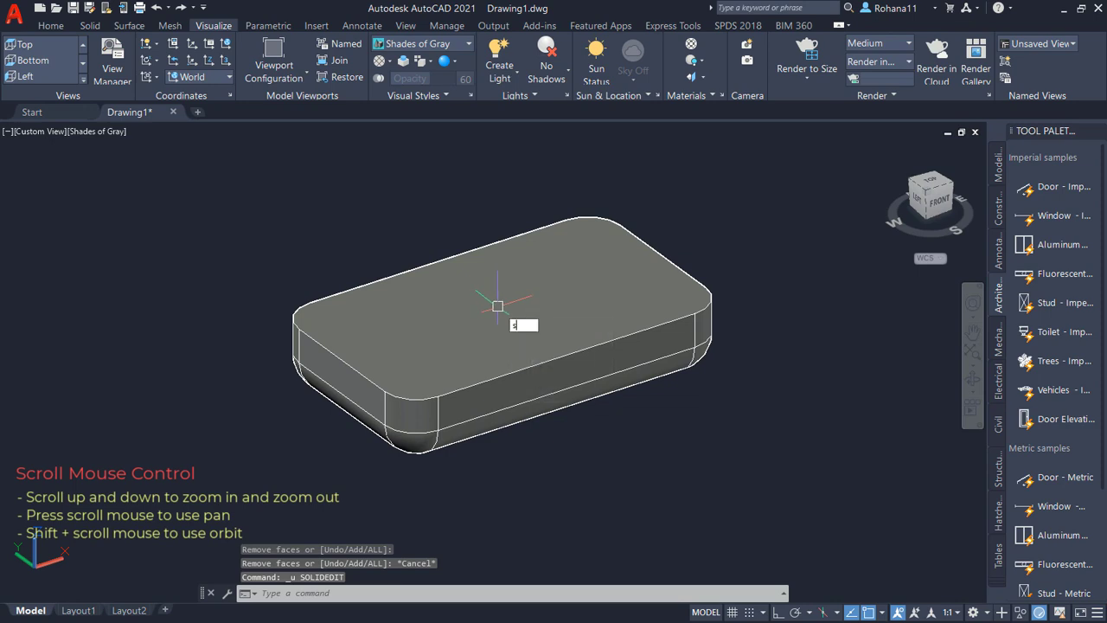
- Shell the solid with an offset distance of 10, removing its top face to leave it open
{"action": "type", "text": "olide"}
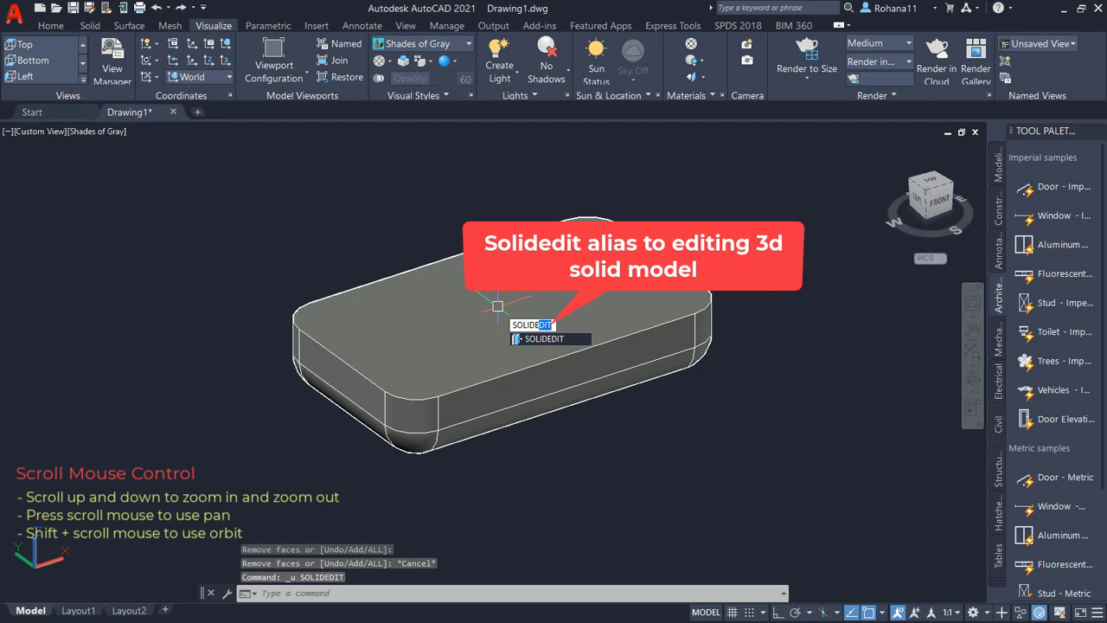
{"action": "key", "text": "Return"}
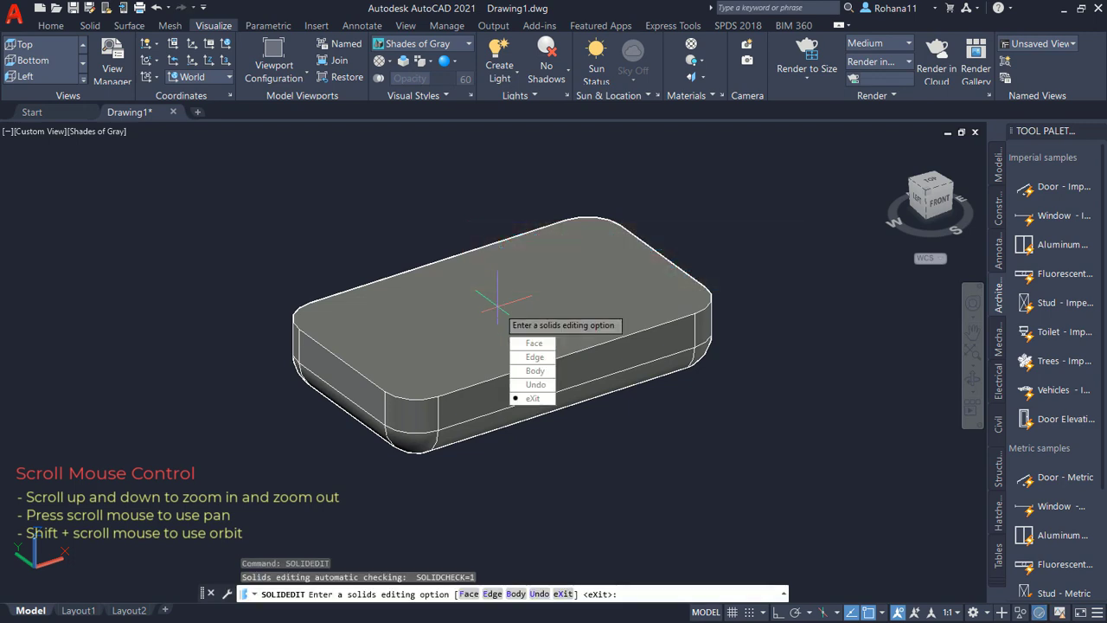
{"action": "left_click", "coordinate": [517, 370]}
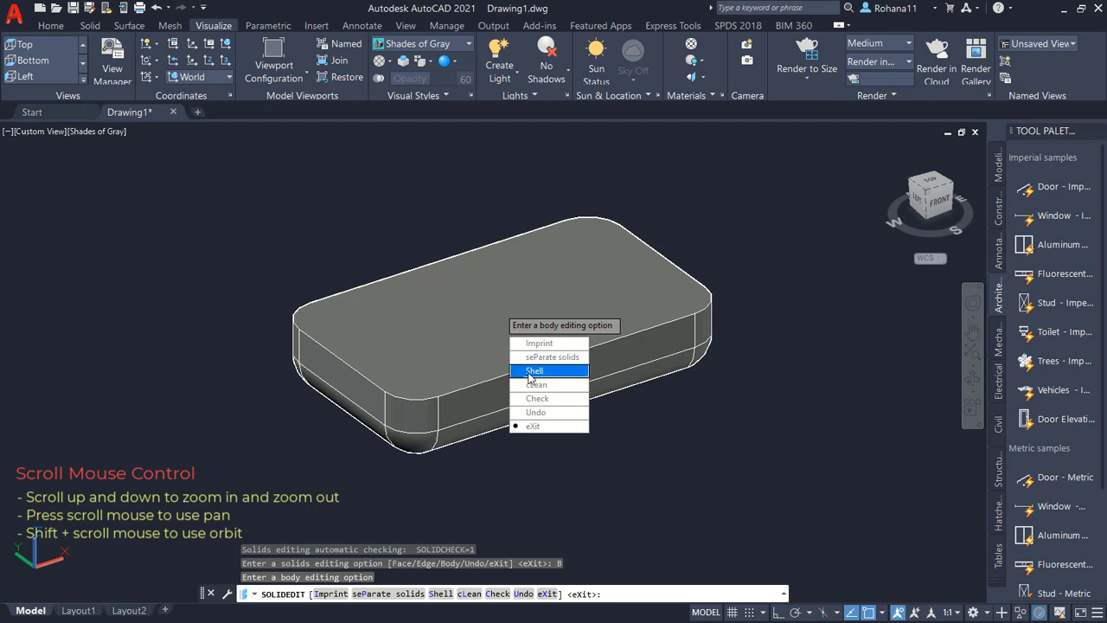
{"action": "left_click", "coordinate": [519, 371]}
{"action": "left_click", "coordinate": [495, 383]}
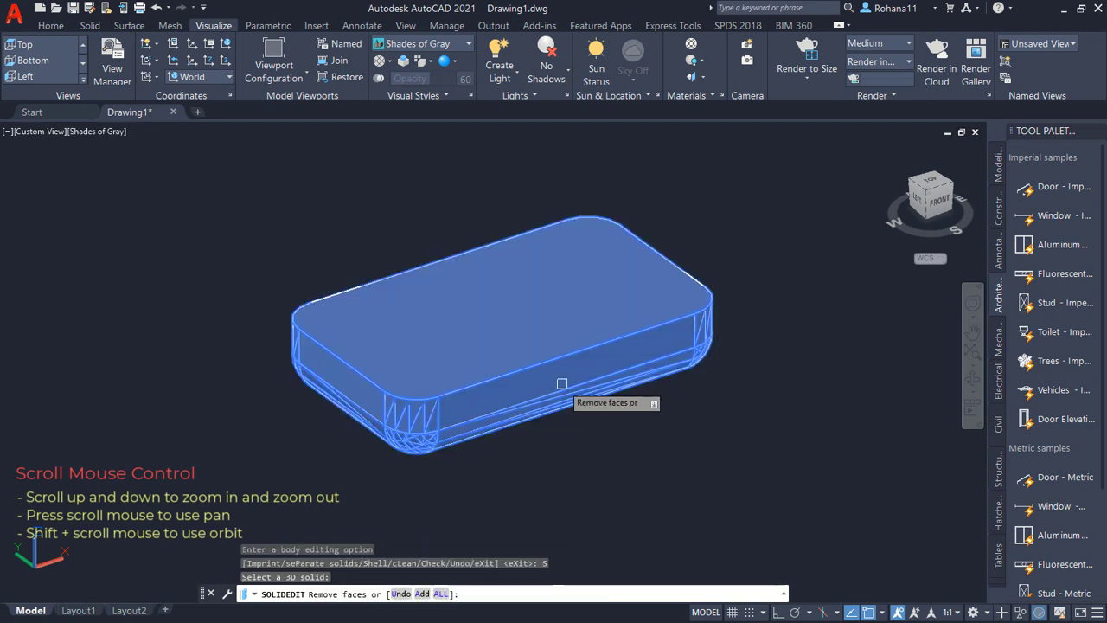
{"action": "left_click", "coordinate": [492, 361]}
{"action": "key", "text": "Return"}
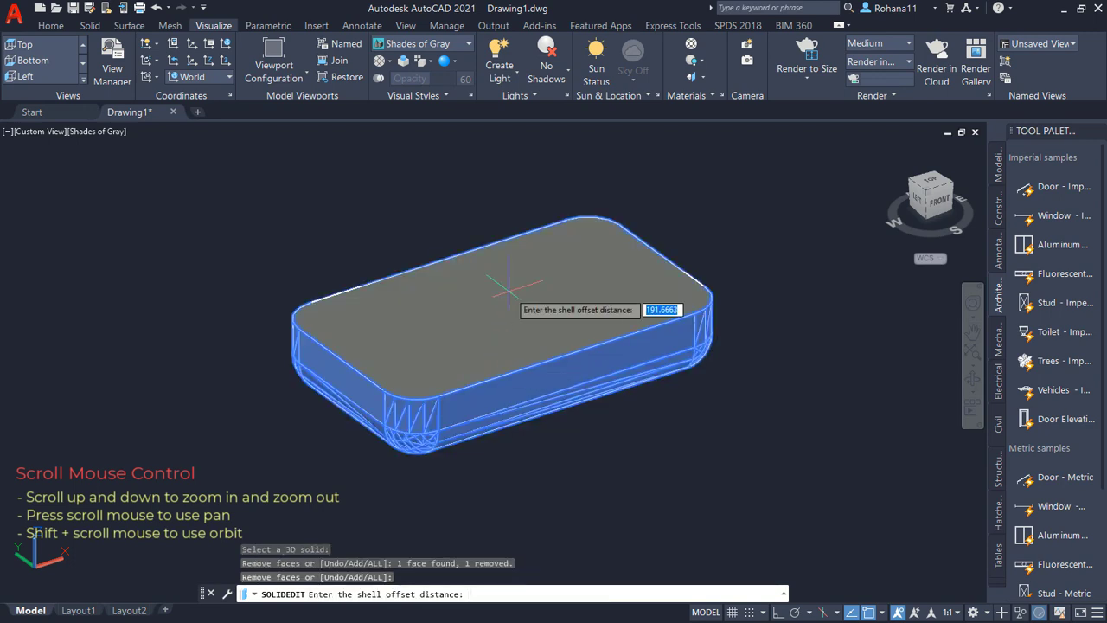
{"action": "type", "text": "10"}
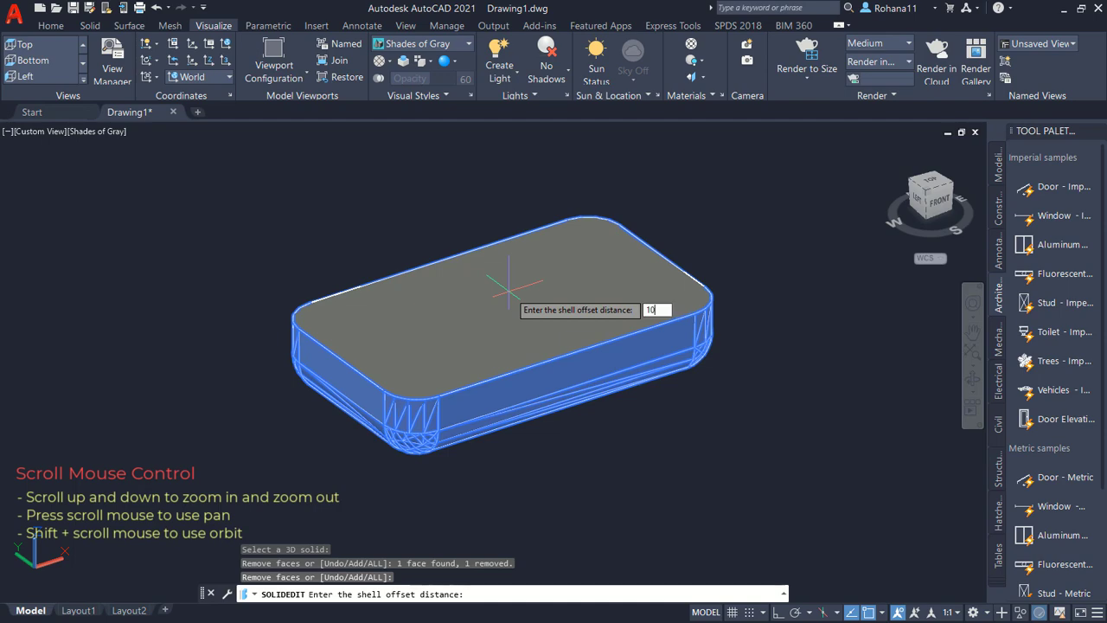
{"action": "key", "text": "Return"}
{"action": "key", "text": "Return"}
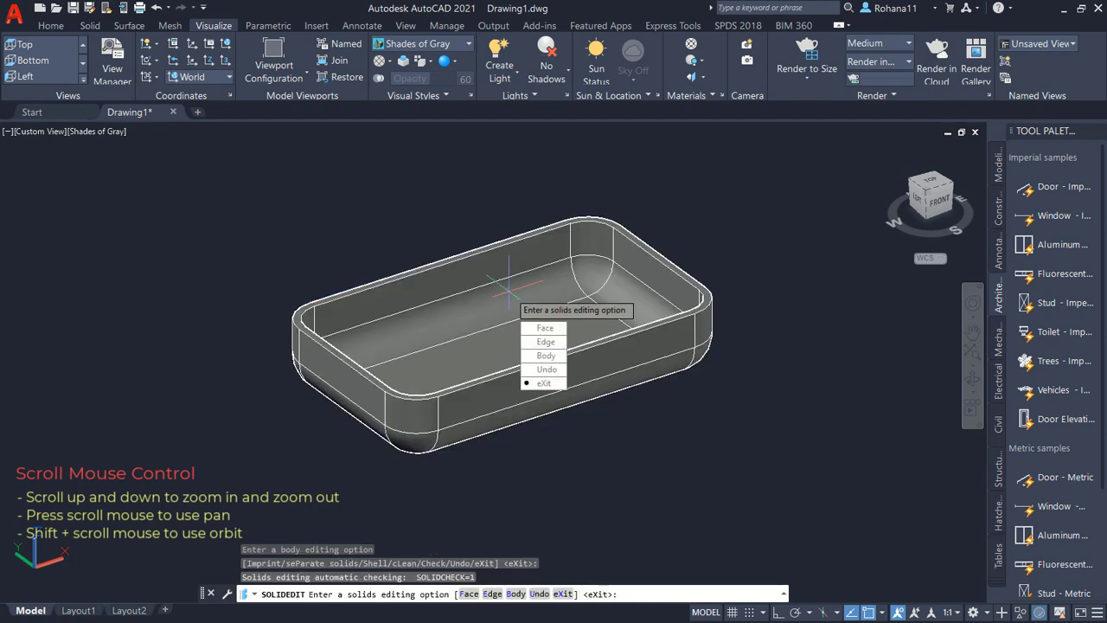
{"action": "key", "text": "Return"}
- Fillet the whole outer edge loop of the shell's top rim with a radius of 2
{"action": "scroll", "coordinate": [306, 286], "scroll_direction": "up", "scroll_amount": 5}
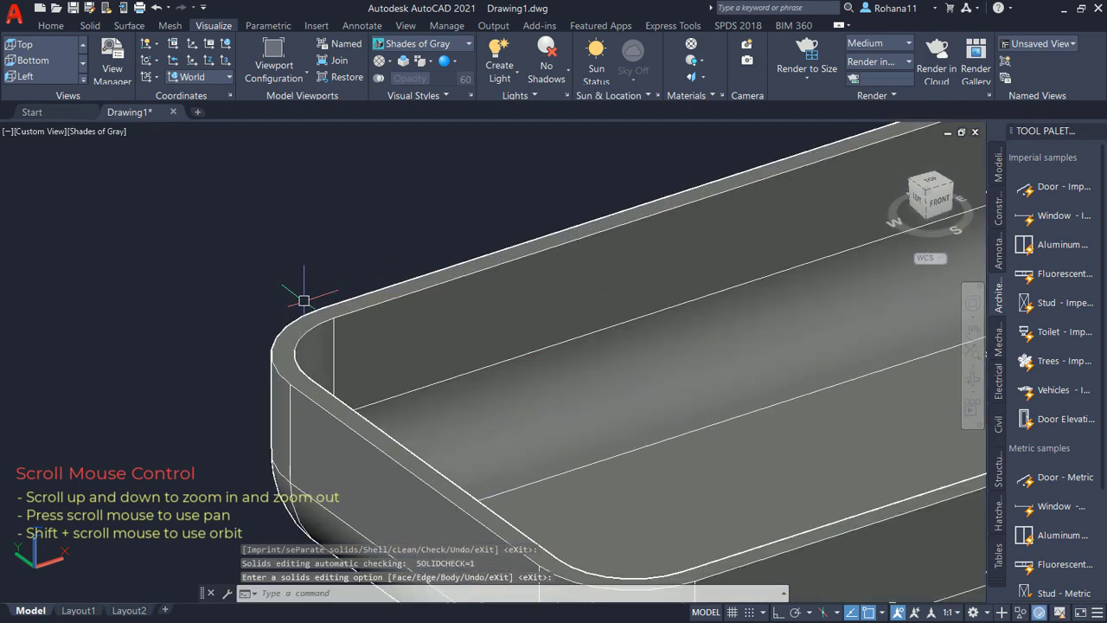
{"action": "key", "text": "ctrl+y"}
{"action": "type", "text": "f"}
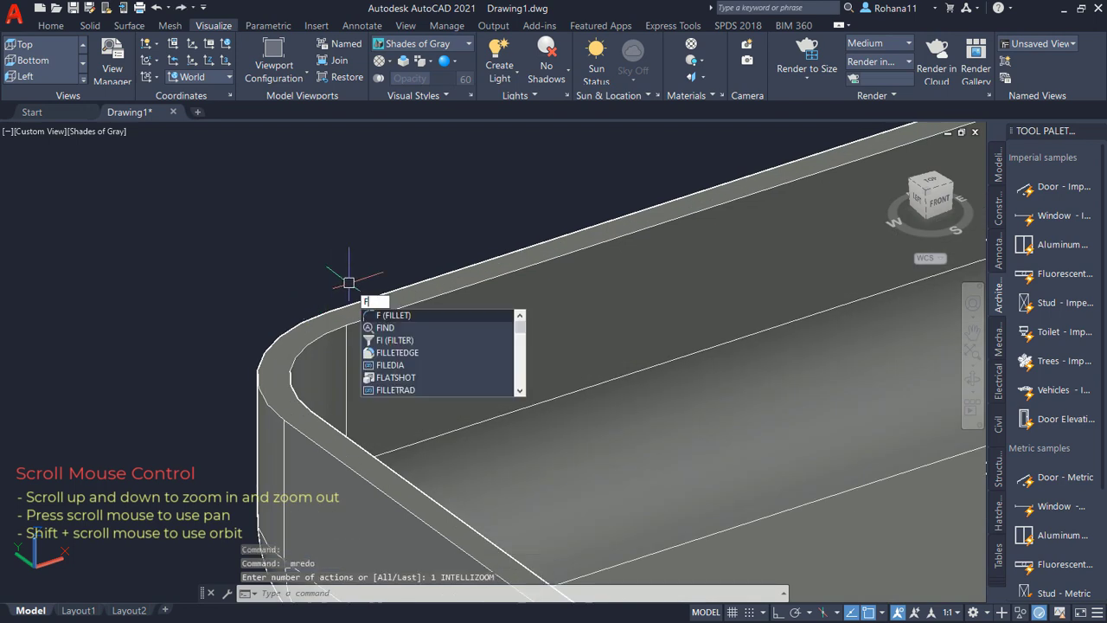
{"action": "key", "text": "Return"}
{"action": "type", "text": "r"}
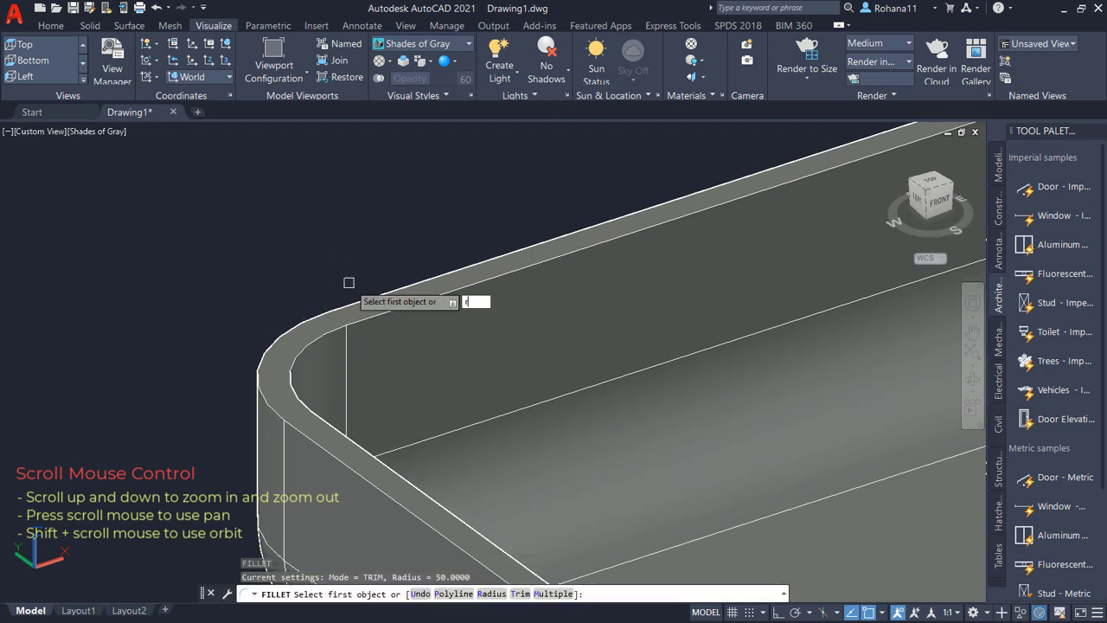
{"action": "key", "text": "Return"}
{"action": "type", "text": "2"}
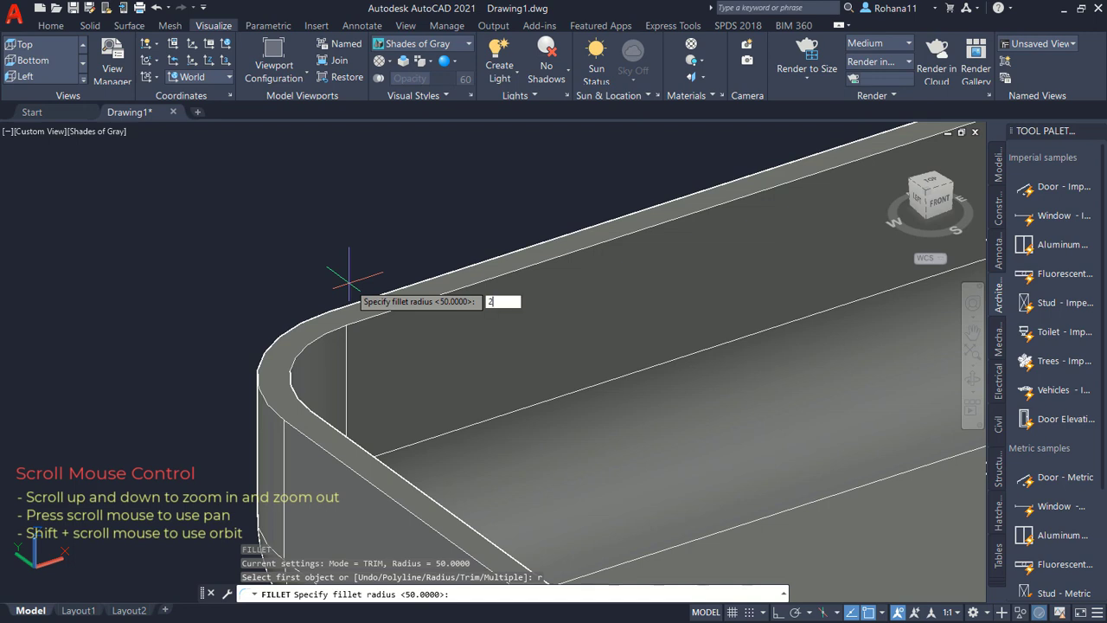
{"action": "key", "text": "Return"}
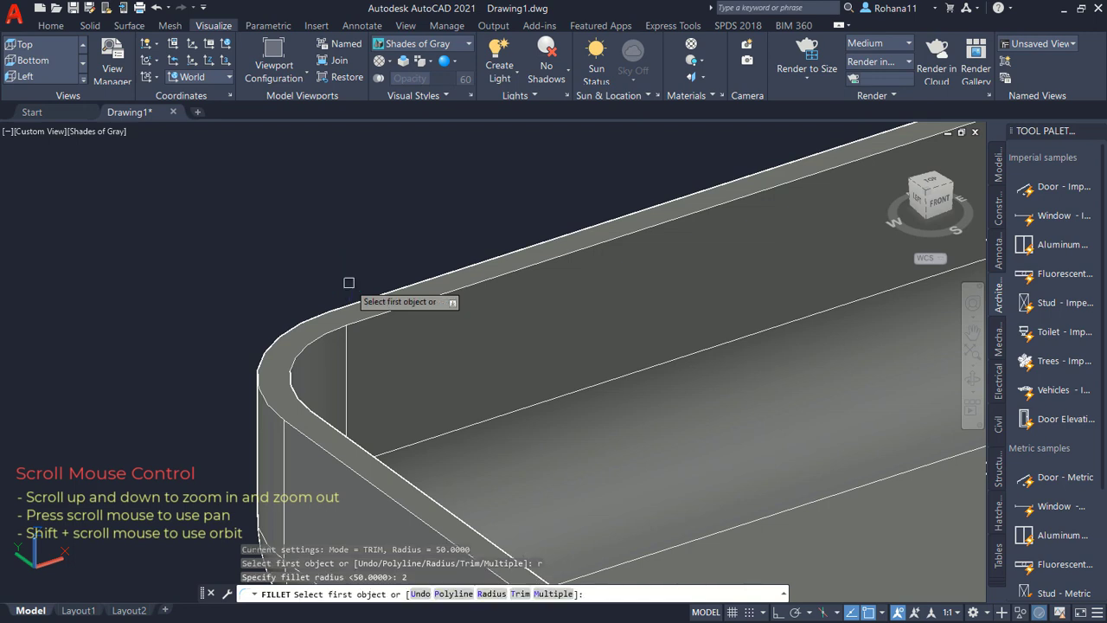
{"action": "left_click", "coordinate": [280, 333]}
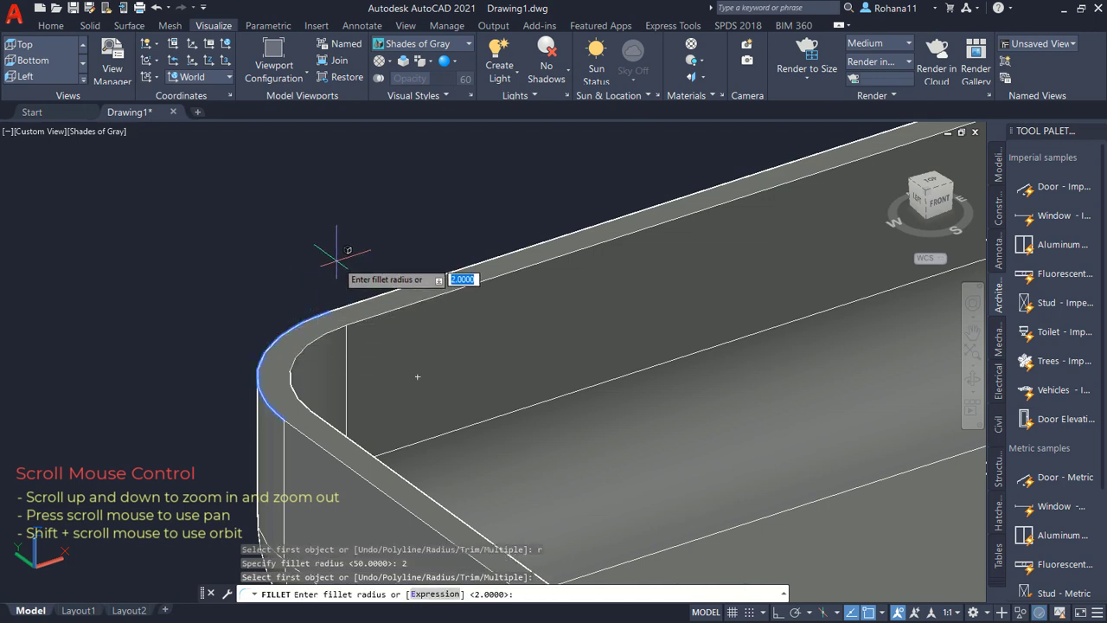
{"action": "key", "text": "Return"}
{"action": "type", "text": "l"}
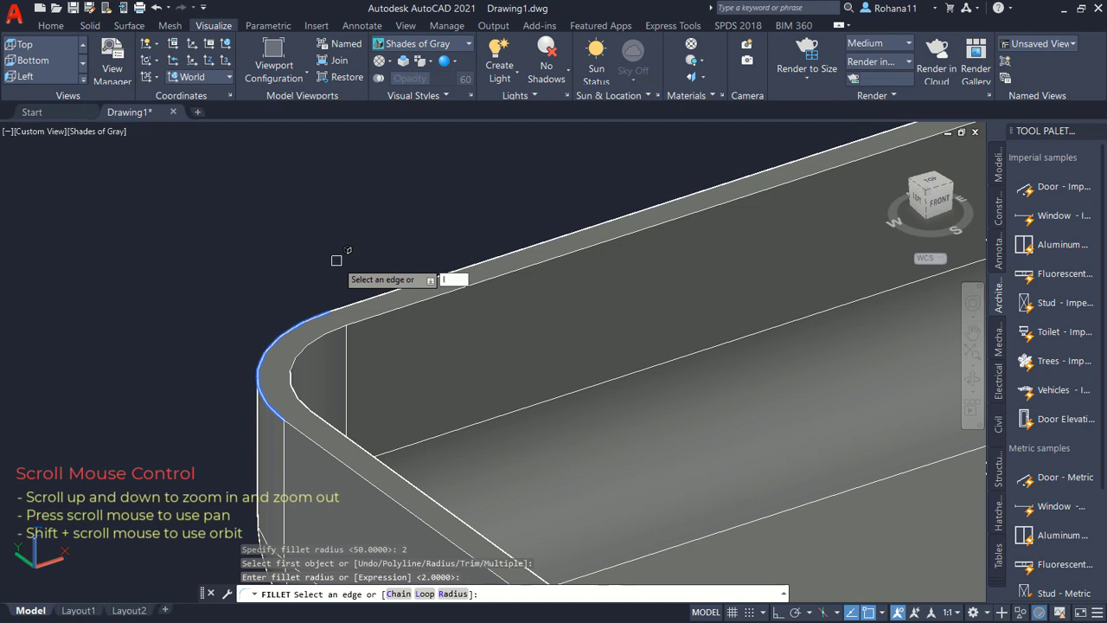
{"action": "key", "text": "Return"}
{"action": "left_click", "coordinate": [351, 305]}
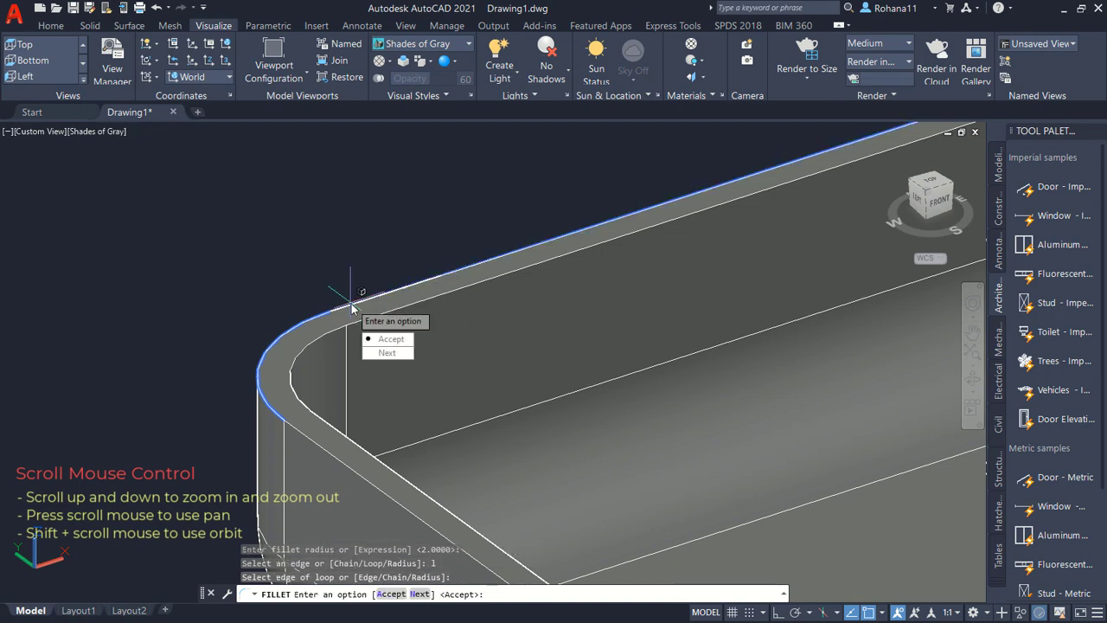
{"action": "left_click", "coordinate": [387, 352]}
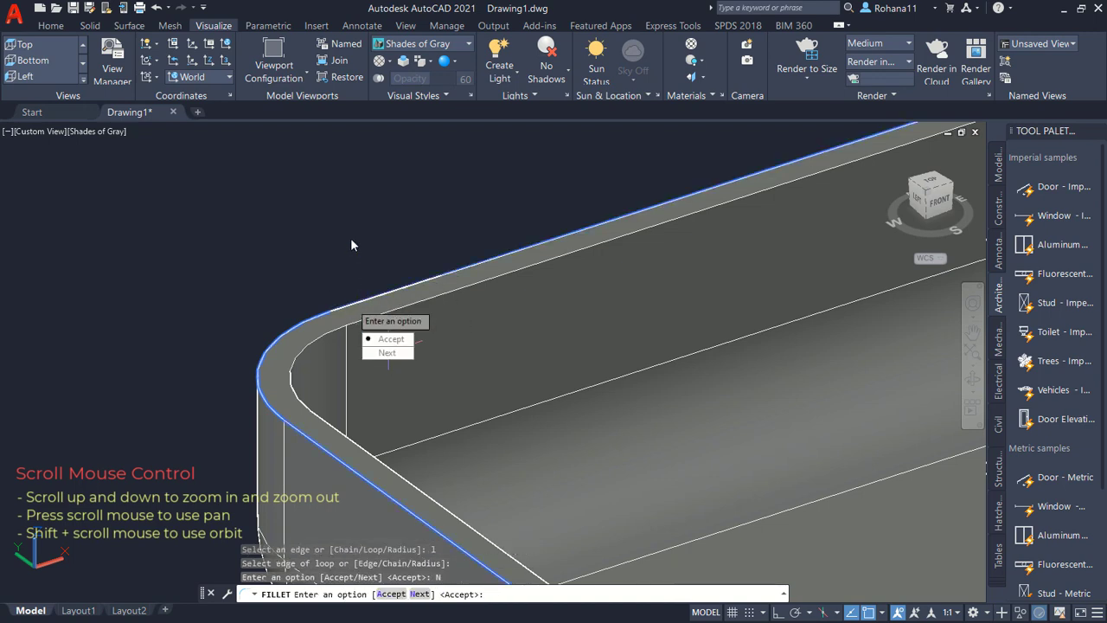
{"action": "key", "text": "Return"}
{"action": "key", "text": "Return"}
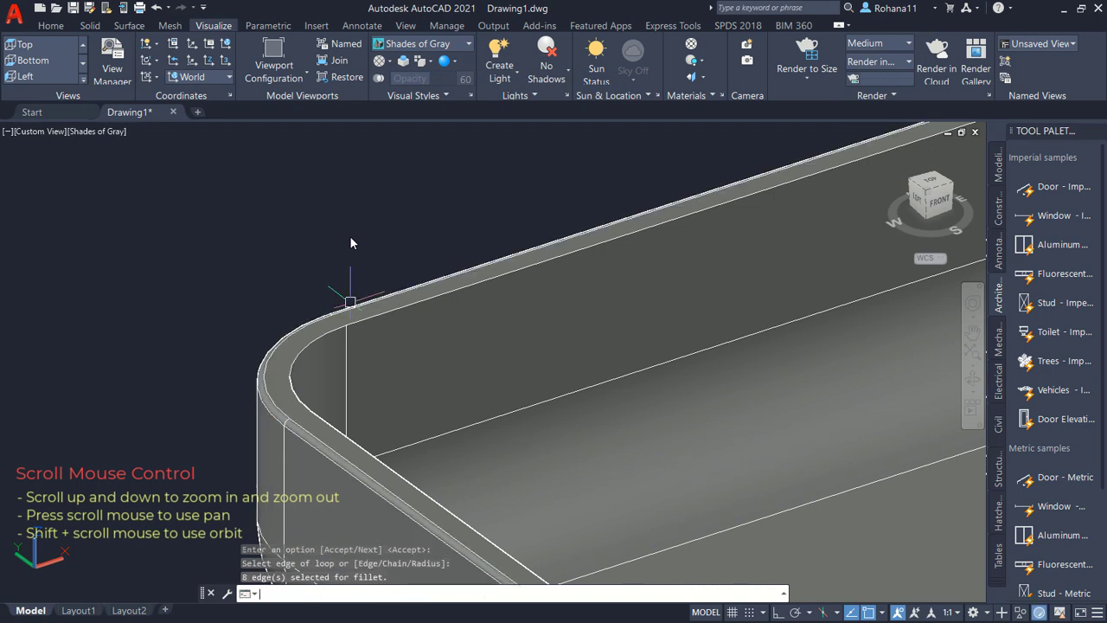
- Fillet the whole inner edge loop of the top rim with the same radius of 2
{"action": "key", "text": "Return"}
{"action": "left_click", "coordinate": [304, 352]}
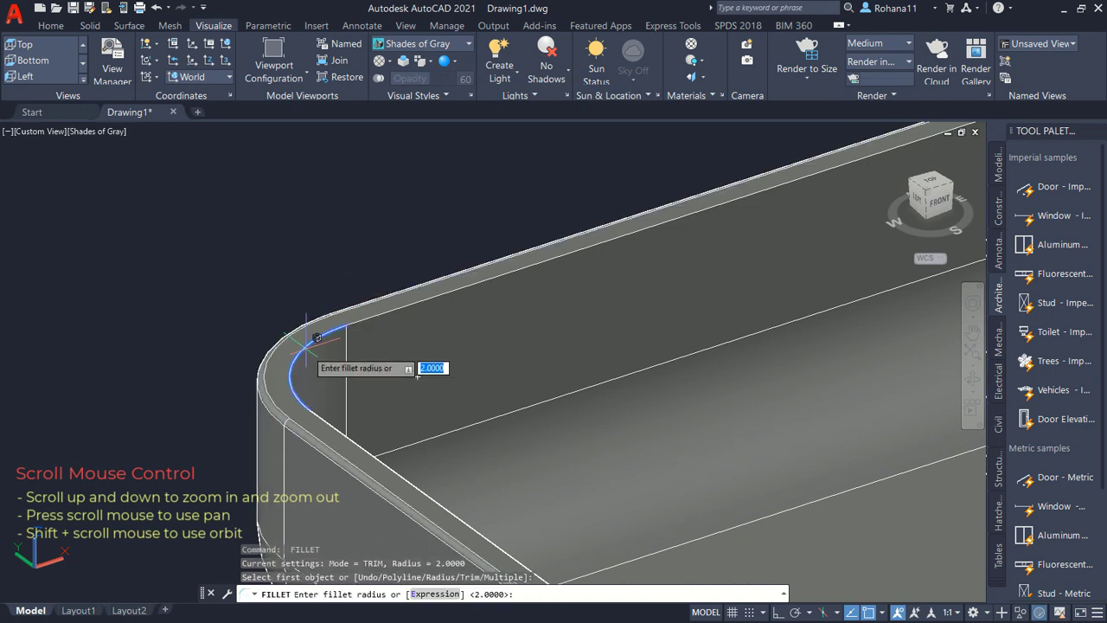
{"action": "key", "text": "Return"}
{"action": "type", "text": "l"}
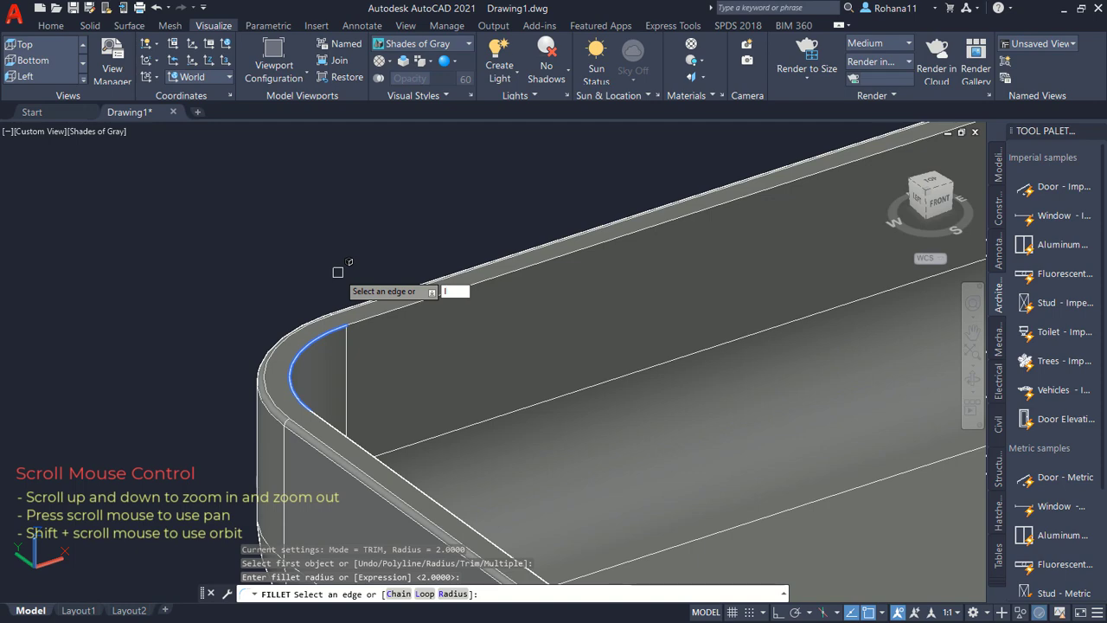
{"action": "key", "text": "Return"}
{"action": "left_click", "coordinate": [371, 320]}
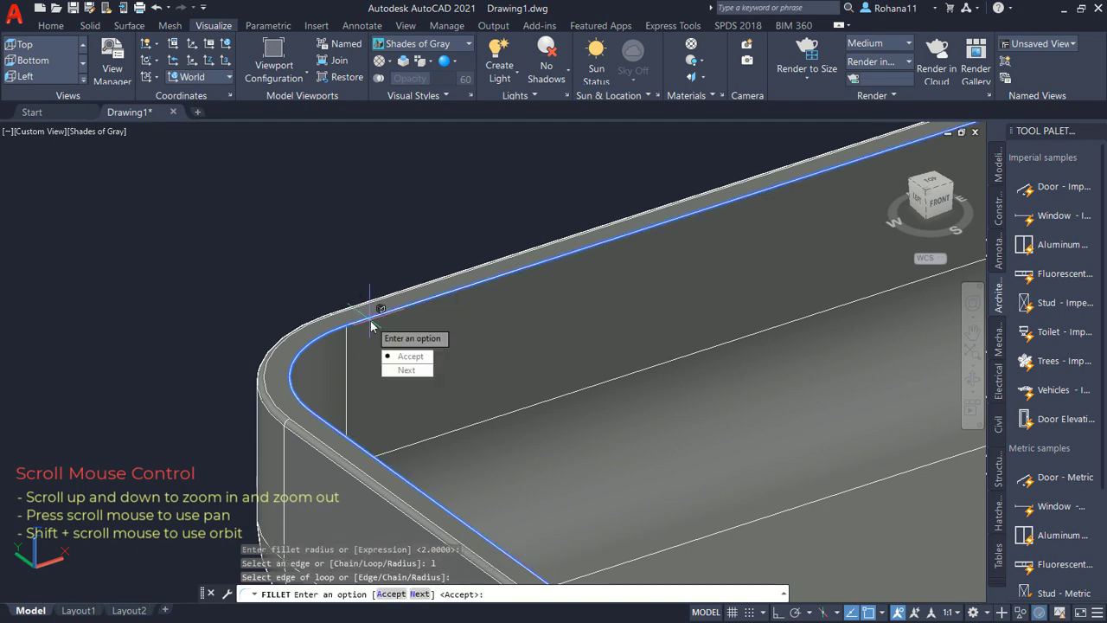
{"action": "key", "text": "Return"}
{"action": "key", "text": "Return"}
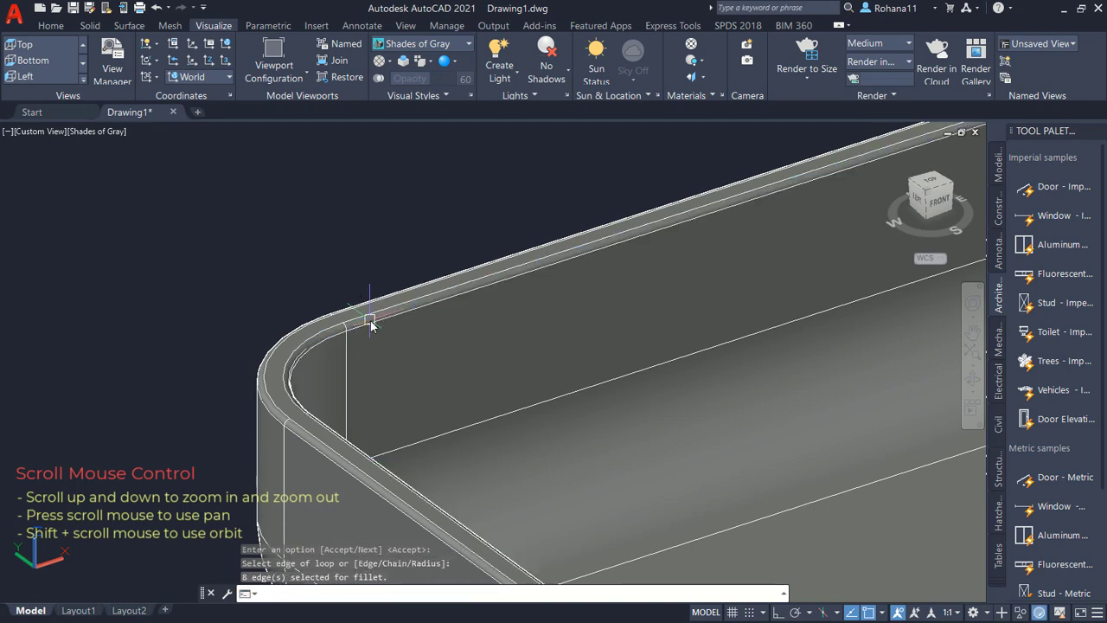
- Switch the viewport to the 2D Wireframe visual style and the Top view
{"action": "scroll", "coordinate": [371, 324], "scroll_direction": "down", "scroll_amount": 5}
{"action": "middle_click_drag", "start_coordinate": [536, 320], "coordinate": [506, 339], "text": "shift"}
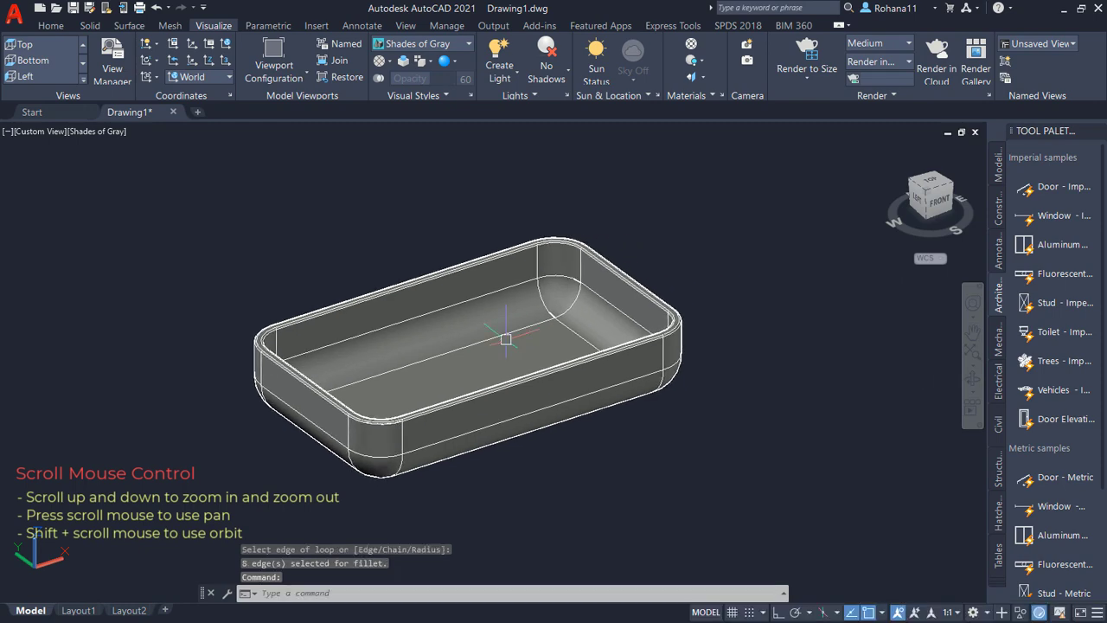
{"action": "left_click", "coordinate": [97, 131]}
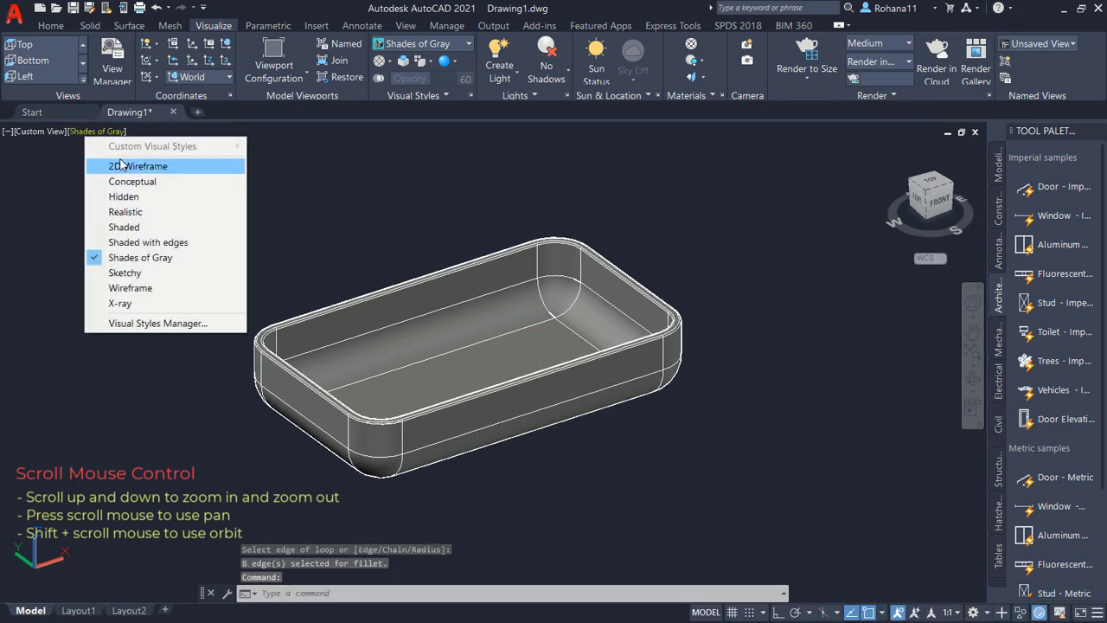
{"action": "left_click", "coordinate": [121, 165]}
{"action": "left_click", "coordinate": [43, 131]}
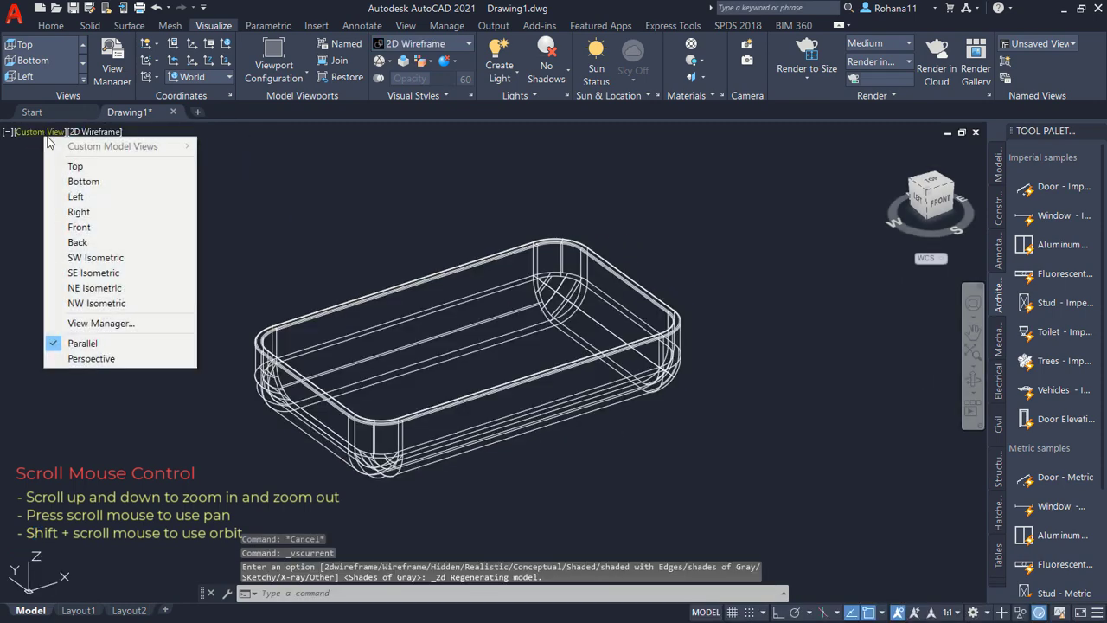
{"action": "left_click", "coordinate": [76, 166]}
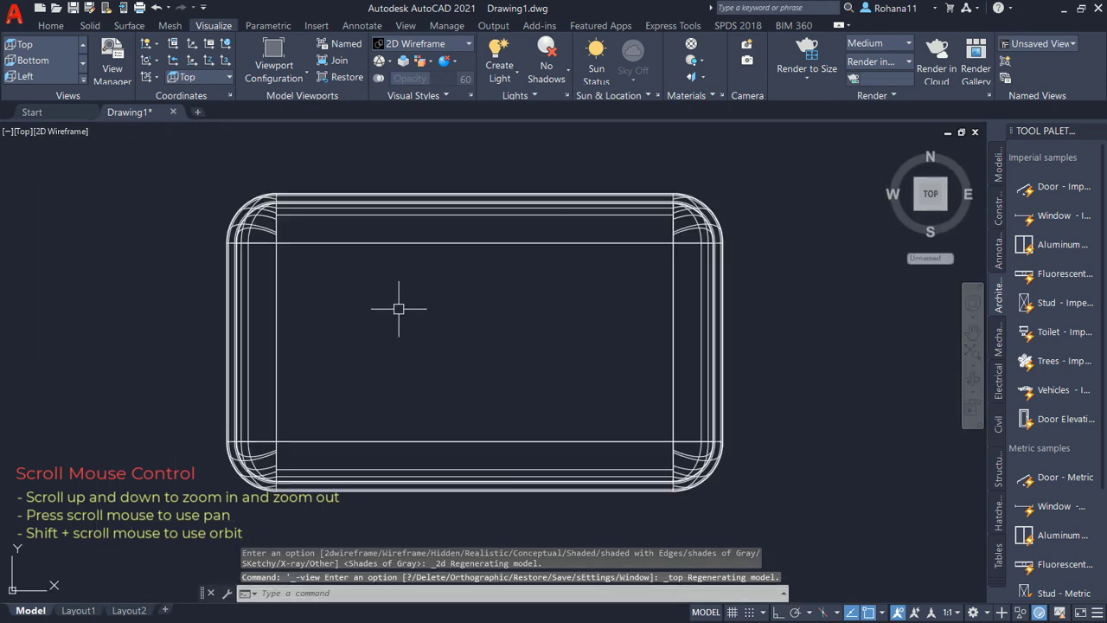
- Draw a narrow upright rectangle 10 wide and 170 high inside the west end of the tray's floor
{"action": "scroll", "coordinate": [366, 314], "scroll_direction": "up", "scroll_amount": 3}
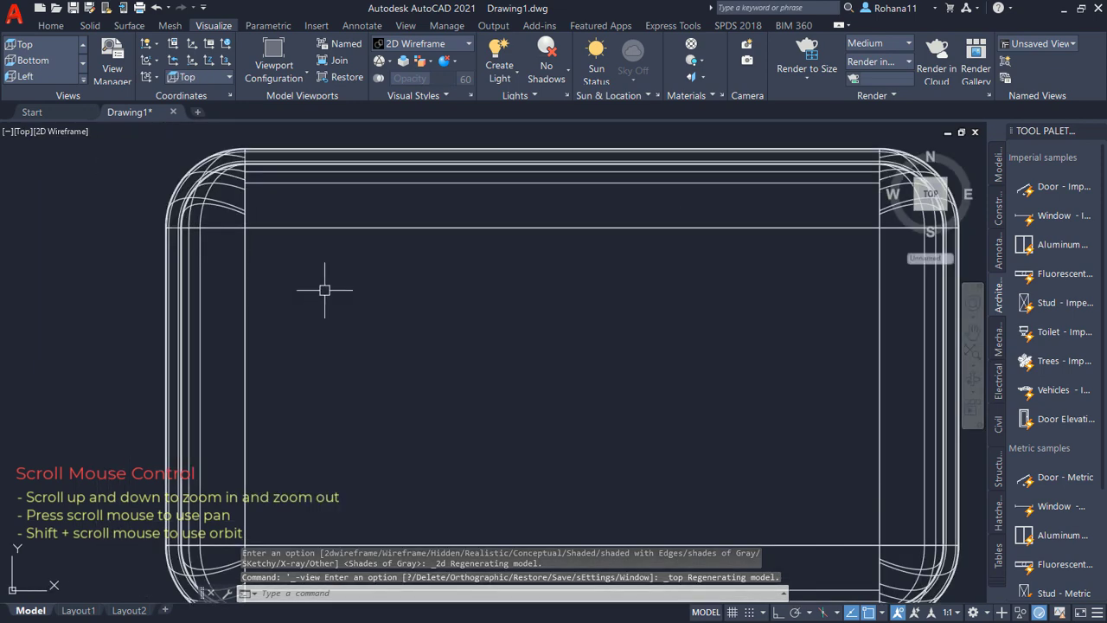
{"action": "type", "text": "arra"}
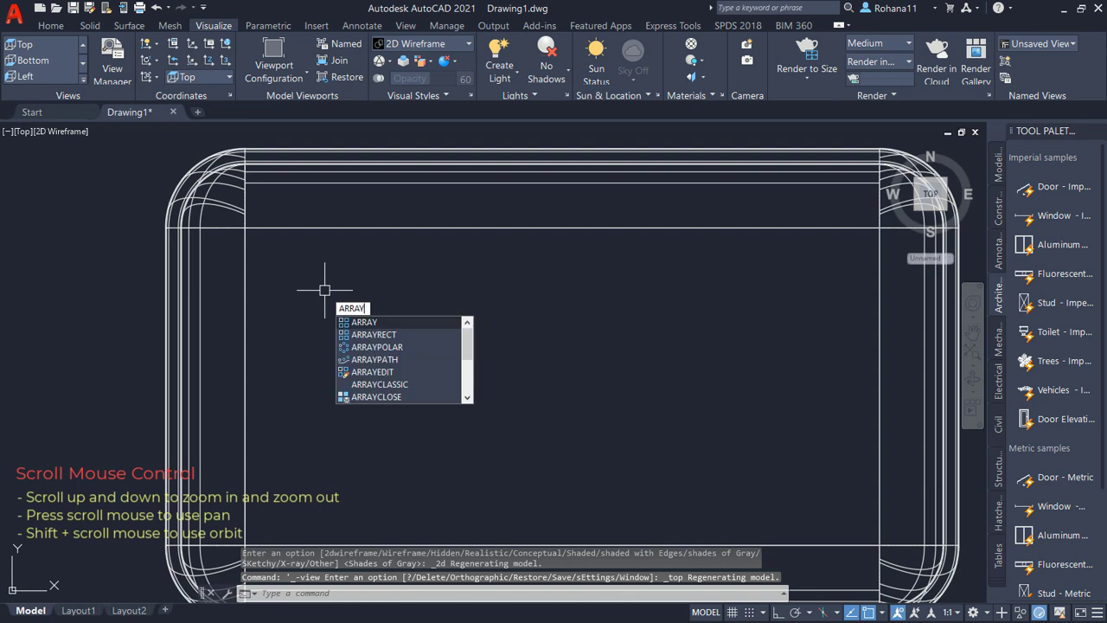
{"action": "key", "text": "Escape"}
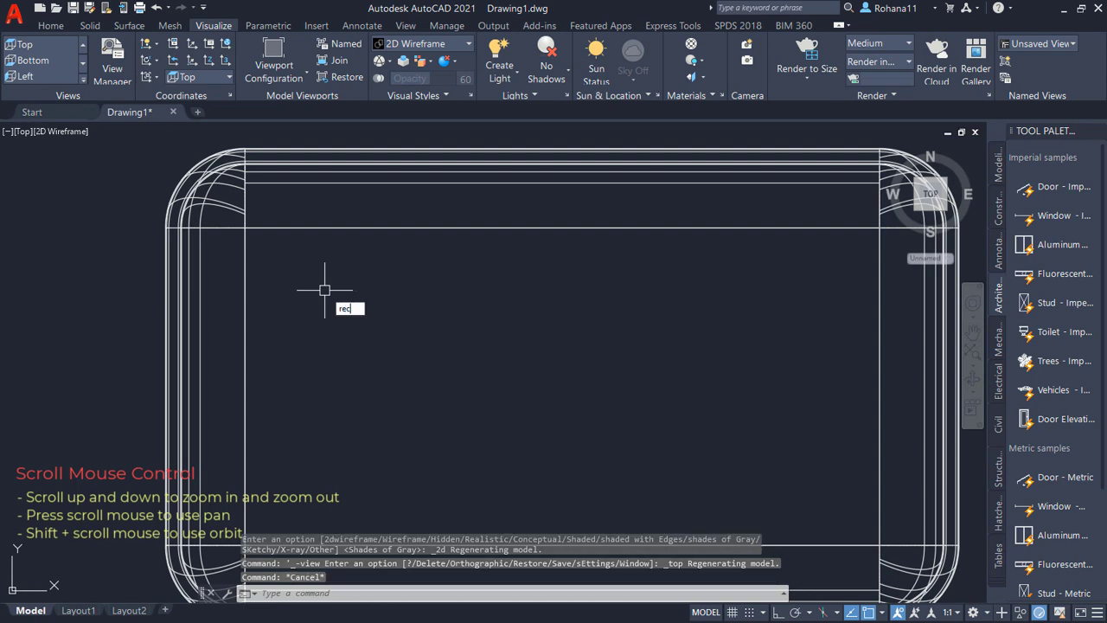
{"action": "type", "text": "rec"}
{"action": "key", "text": "Return"}
{"action": "left_click", "coordinate": [291, 265]}
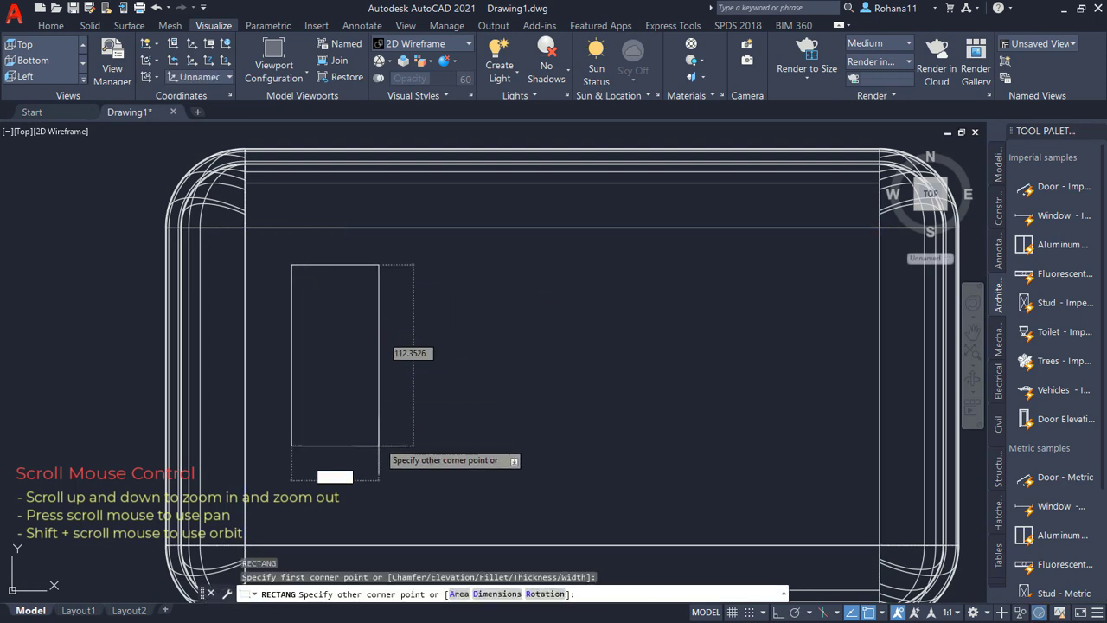
{"action": "type", "text": "10"}
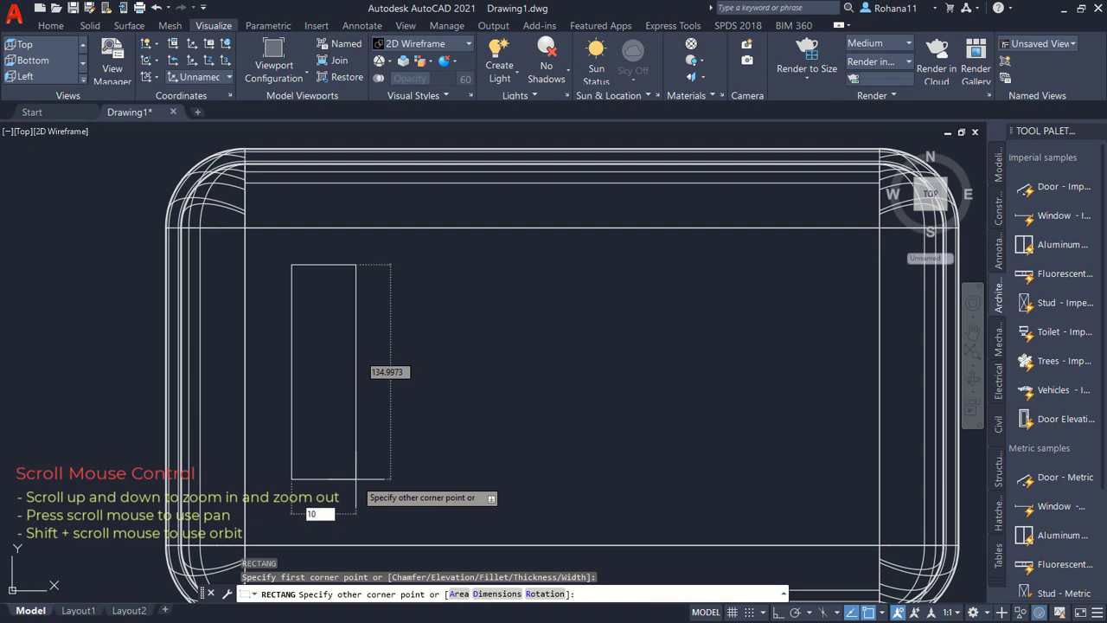
{"action": "key", "text": "Tab"}
{"action": "type", "text": "1"}
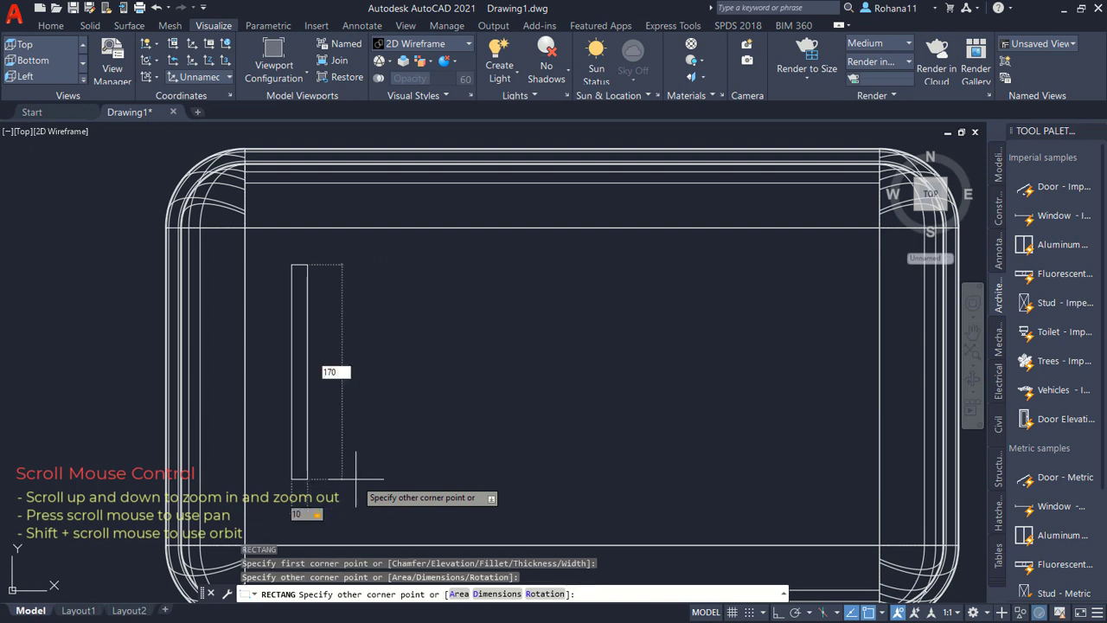
{"action": "key", "text": "Return"}
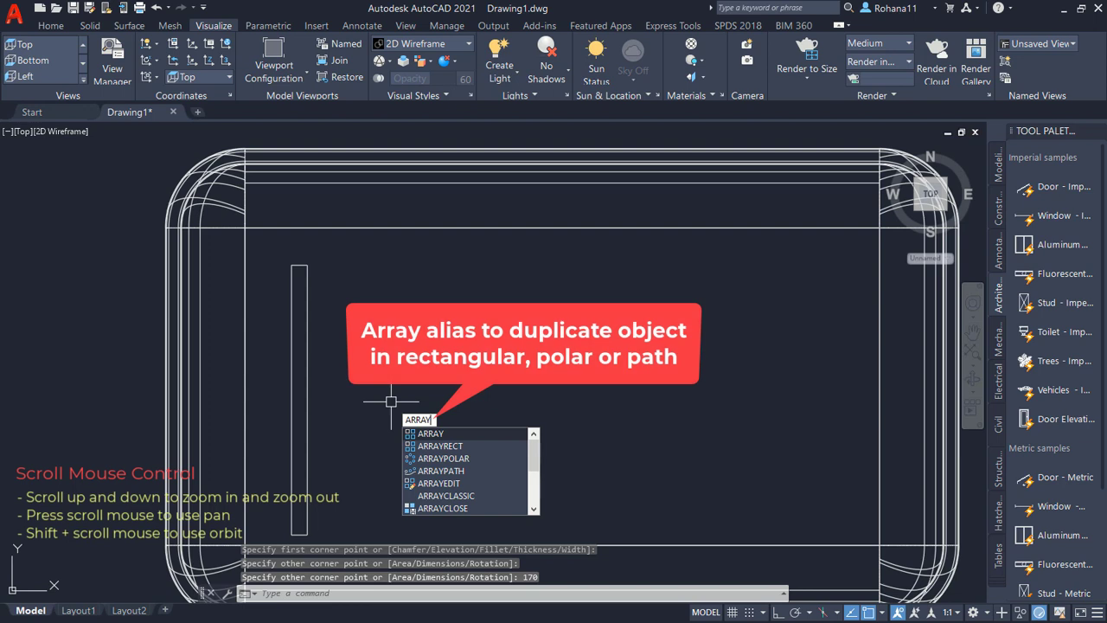
- Create a rectangular array from the narrow rectangle in the tray's floor and limit it to 1 row
{"action": "key", "text": "Return"}
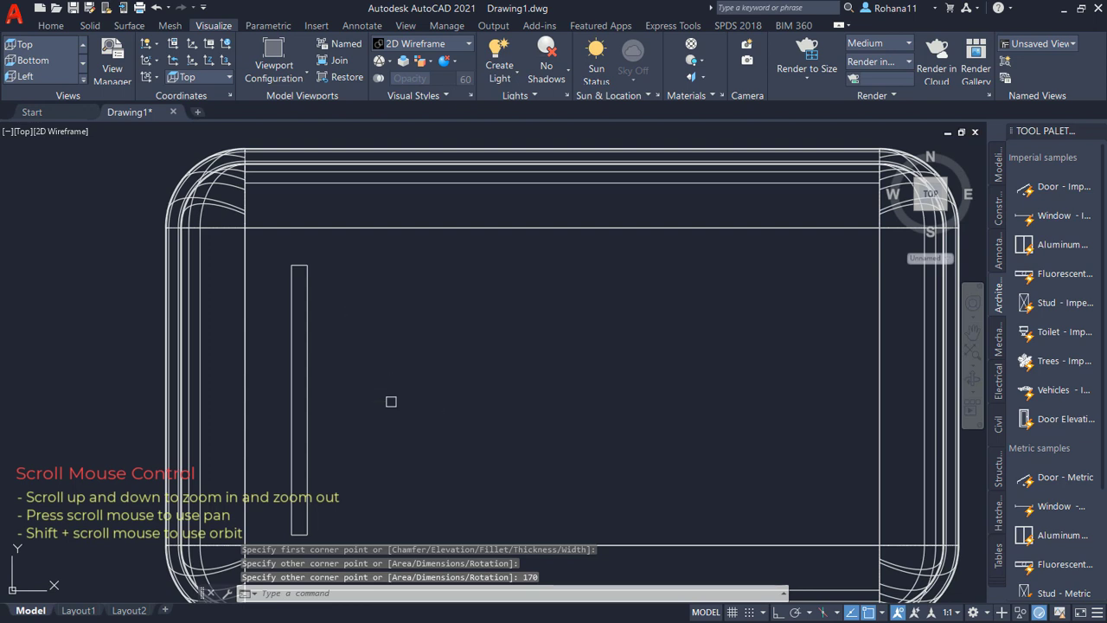
{"action": "left_click", "coordinate": [307, 390]}
{"action": "key", "text": "Return"}
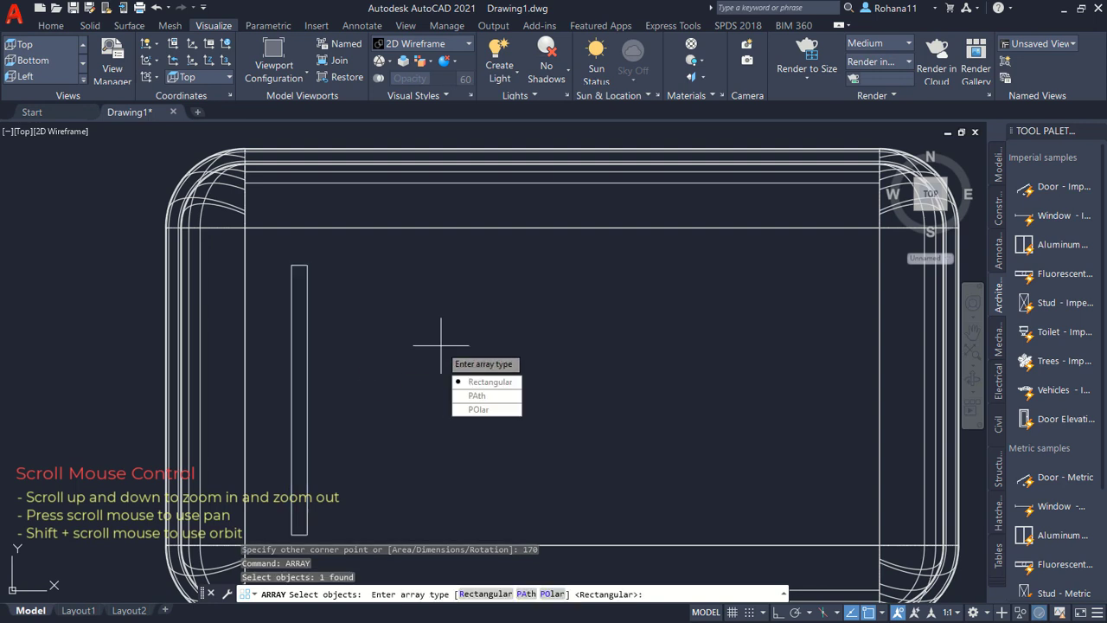
{"action": "left_click", "coordinate": [482, 381]}
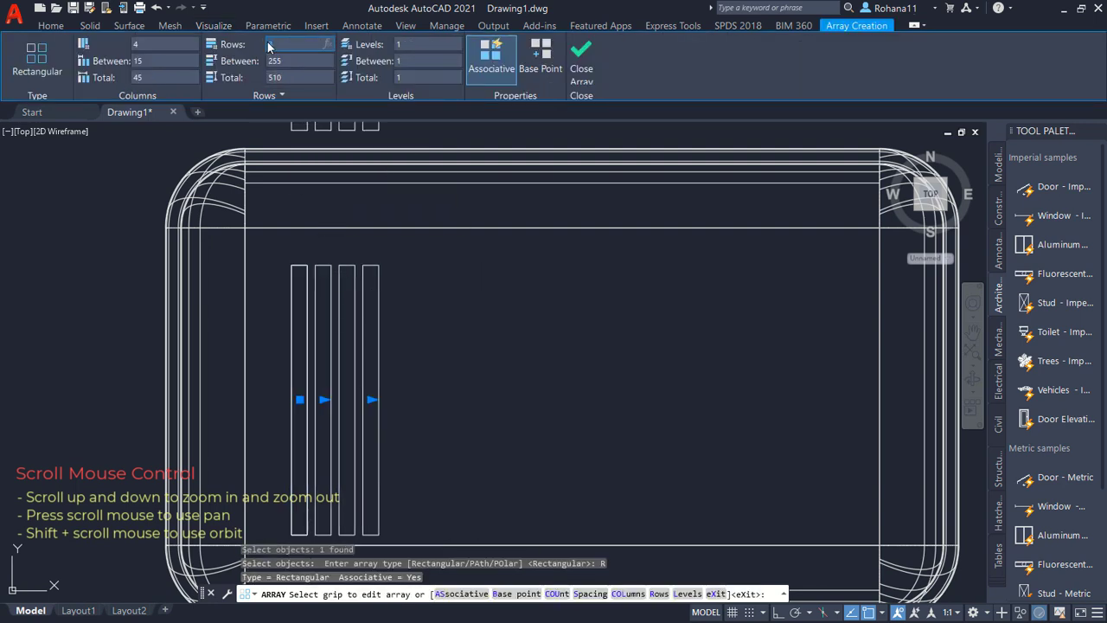
{"action": "type", "text": "1"}
{"action": "key", "text": "Return"}
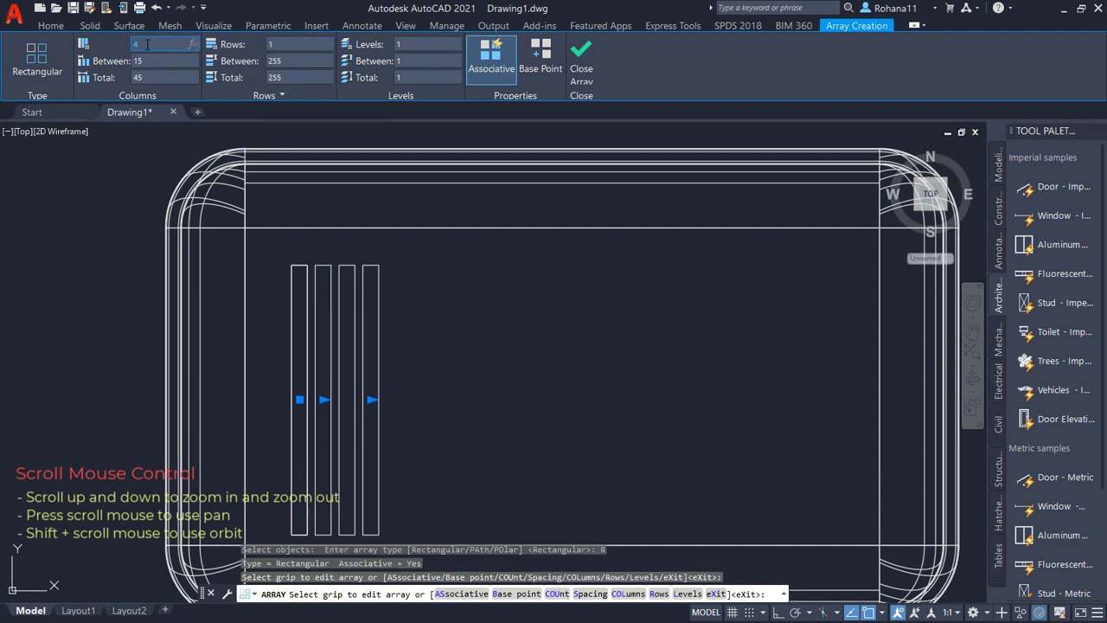
- Set the array to 15 columns with a spacing of 25 between them and finish it
{"action": "left_click", "coordinate": [156, 50]}
{"action": "type", "text": "15"}
{"action": "key", "text": "Return"}
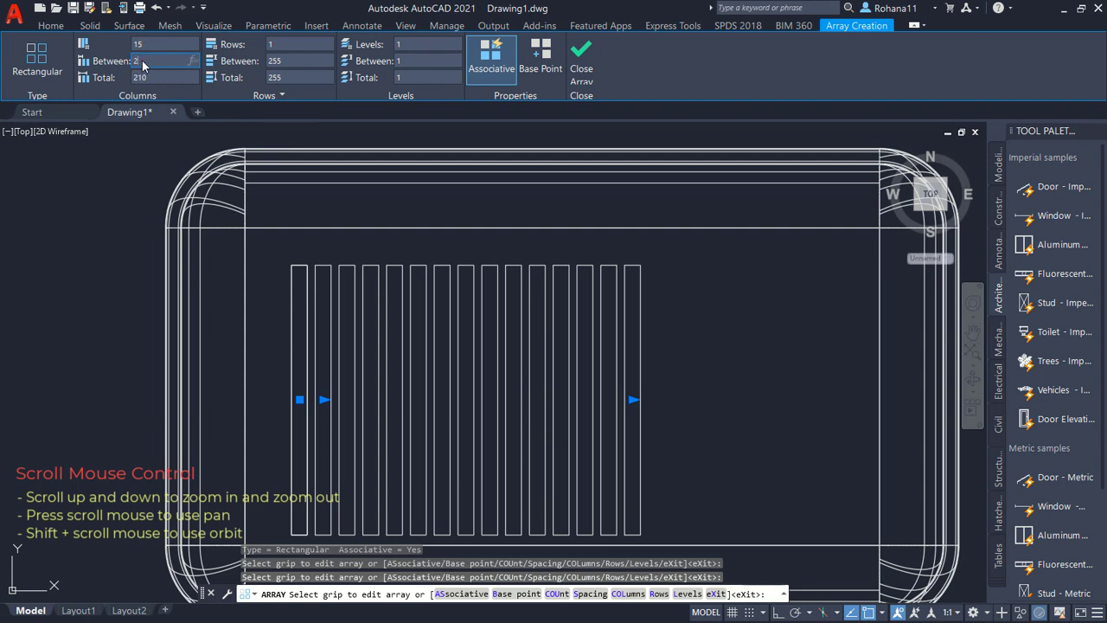
{"action": "left_click", "coordinate": [174, 63]}
{"action": "type", "text": "25"}
{"action": "key", "text": "Return"}
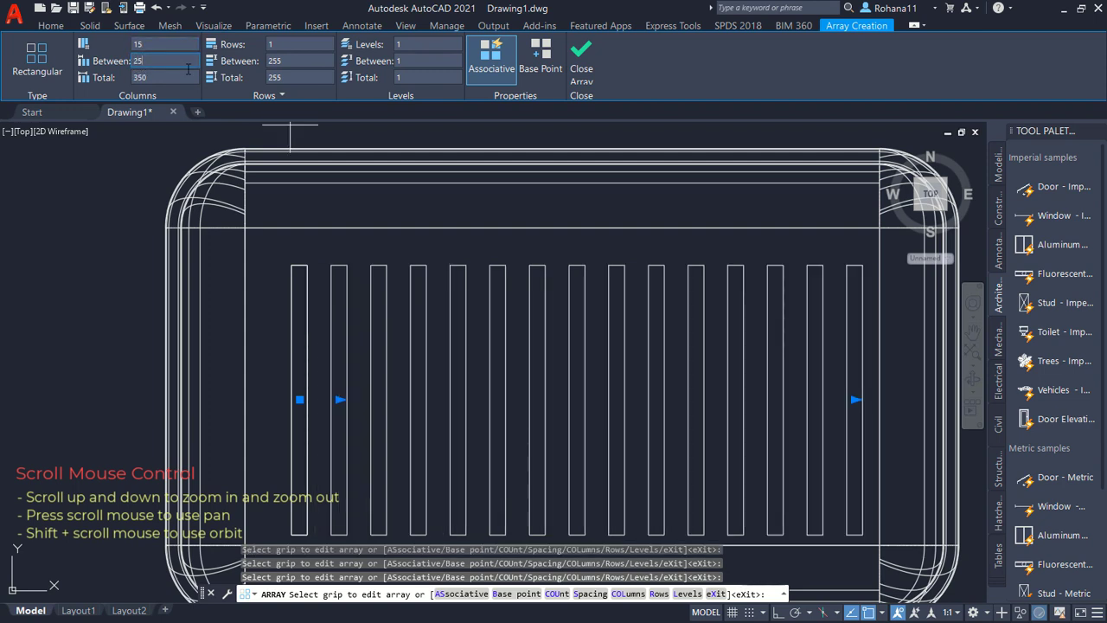
{"action": "key", "text": "Return"}
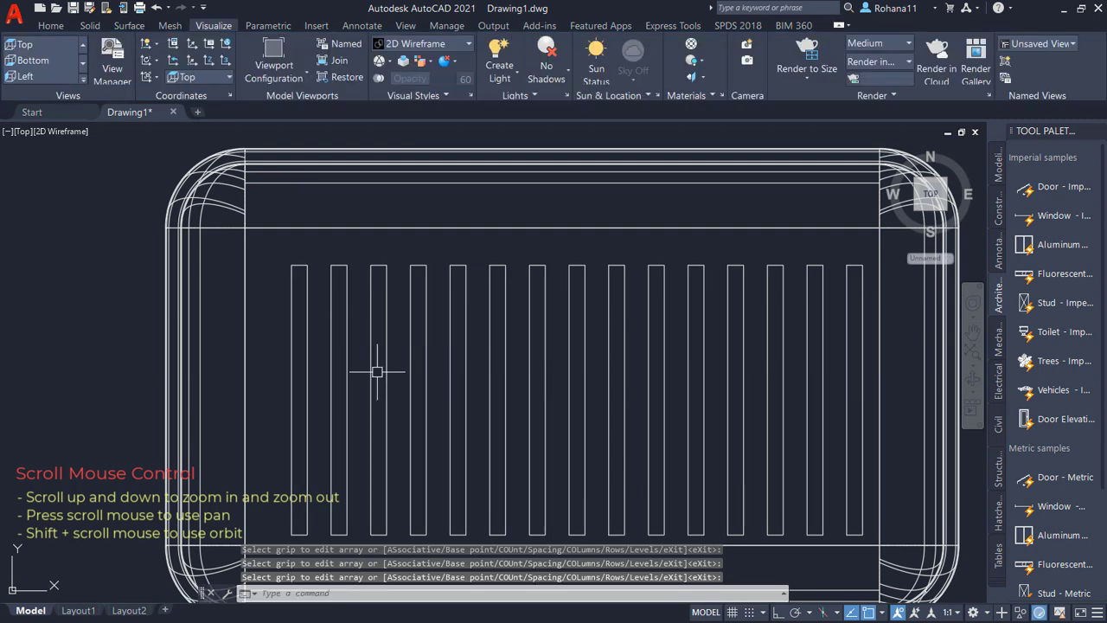
- Move the slot array from the midpoint between its first and last slots to the midpoint between the floor's north and south edges
{"action": "type", "text": "M"}
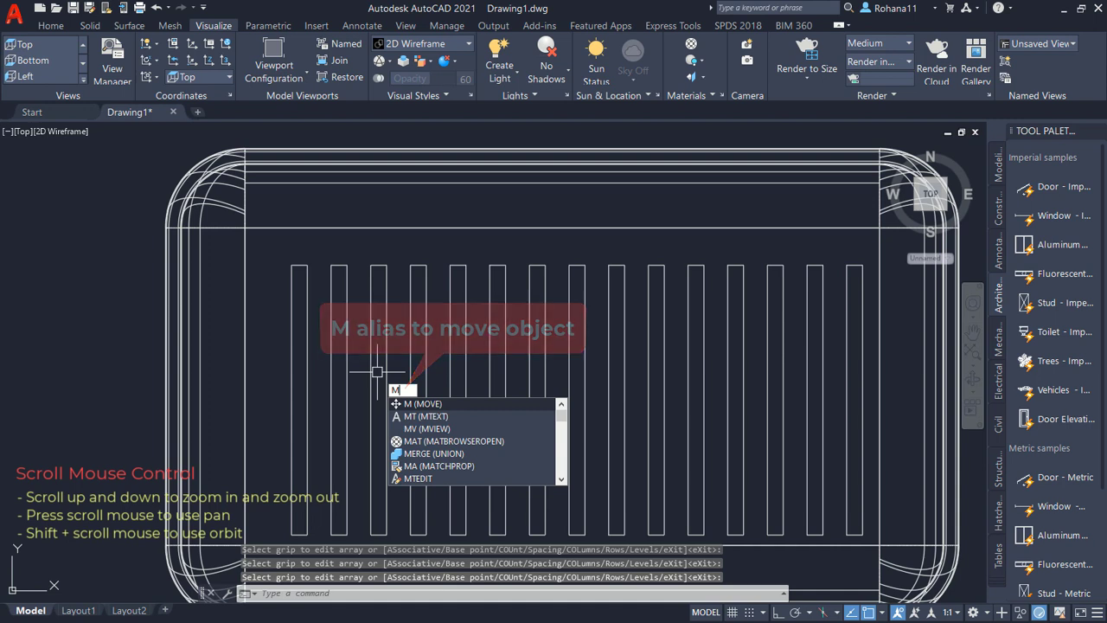
{"action": "key", "text": "Return"}
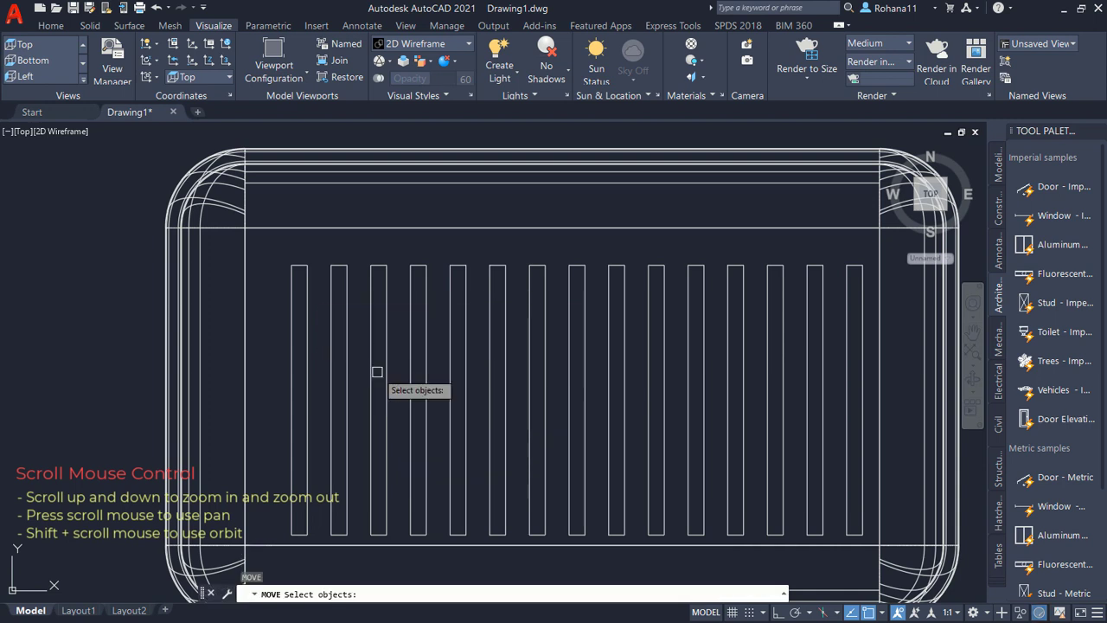
{"action": "left_click", "coordinate": [330, 375]}
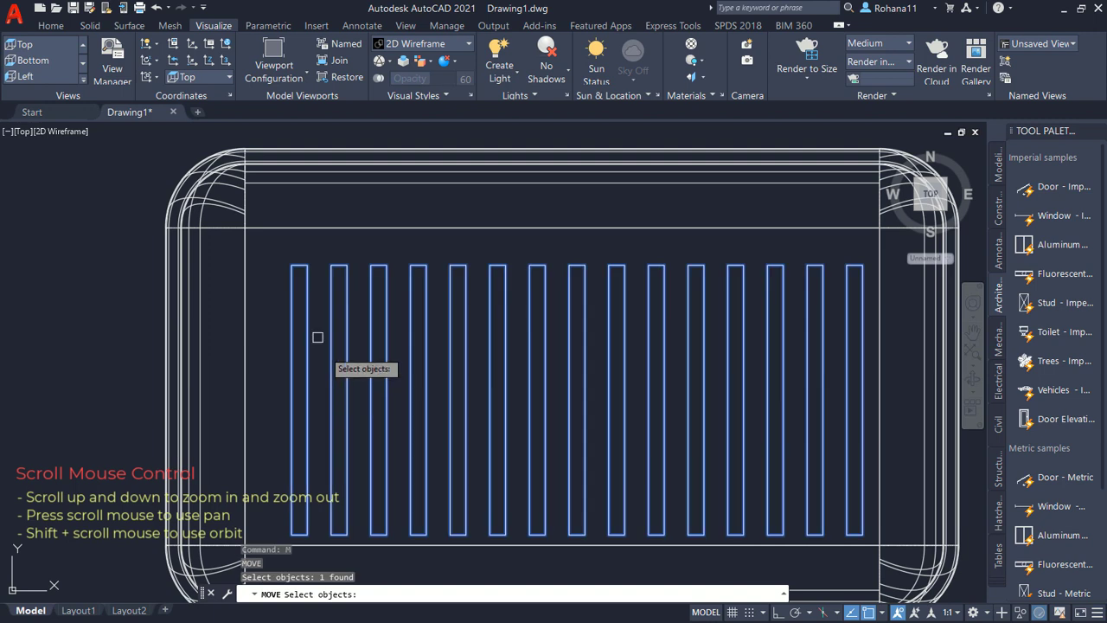
{"action": "key", "text": "Return"}
{"action": "type", "text": "m2p"}
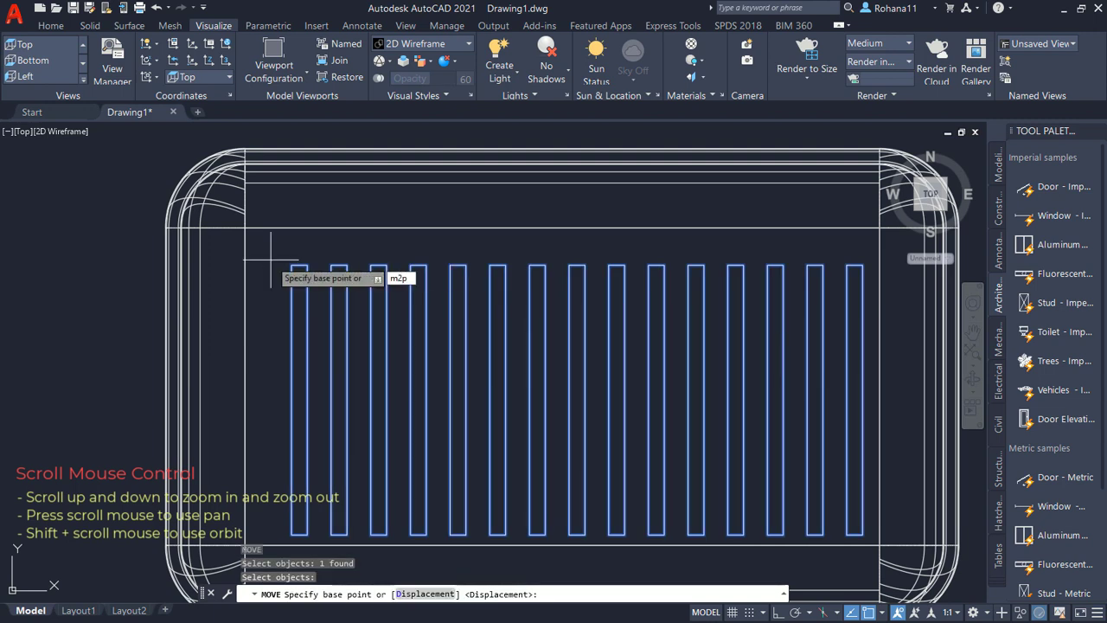
{"action": "key", "text": "Return"}
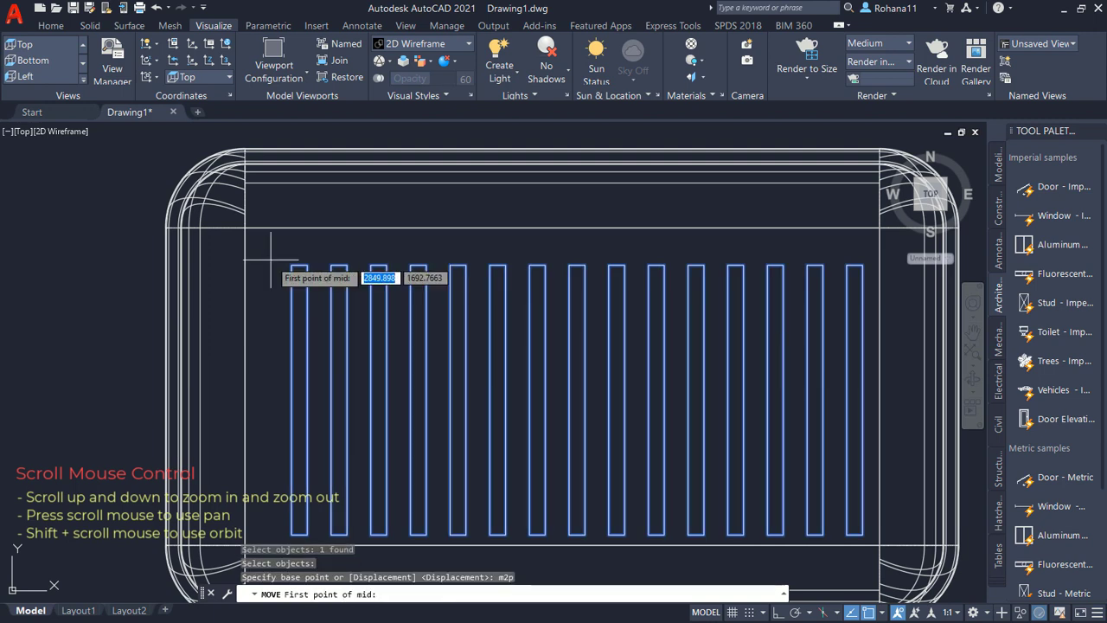
{"action": "left_click", "coordinate": [294, 399]}
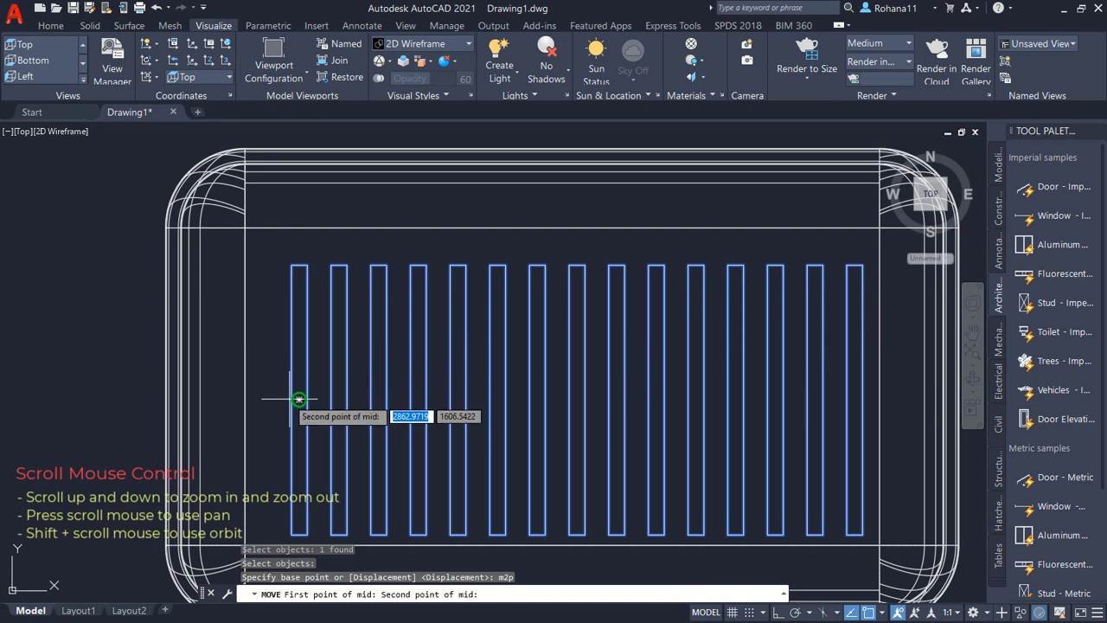
{"action": "left_click", "coordinate": [858, 412]}
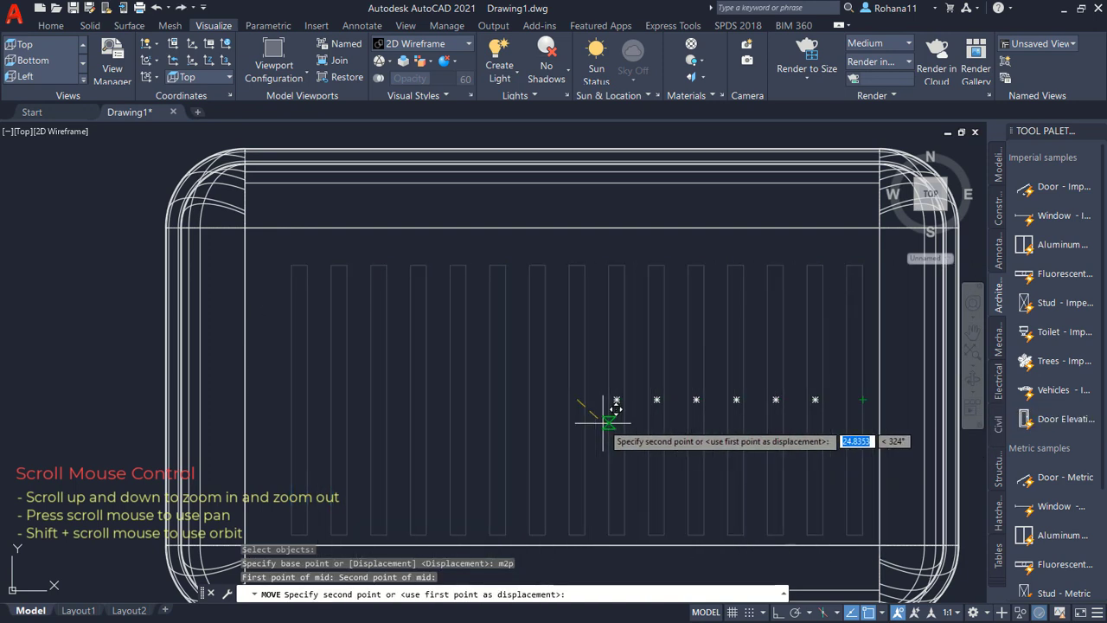
{"action": "type", "text": "m2"}
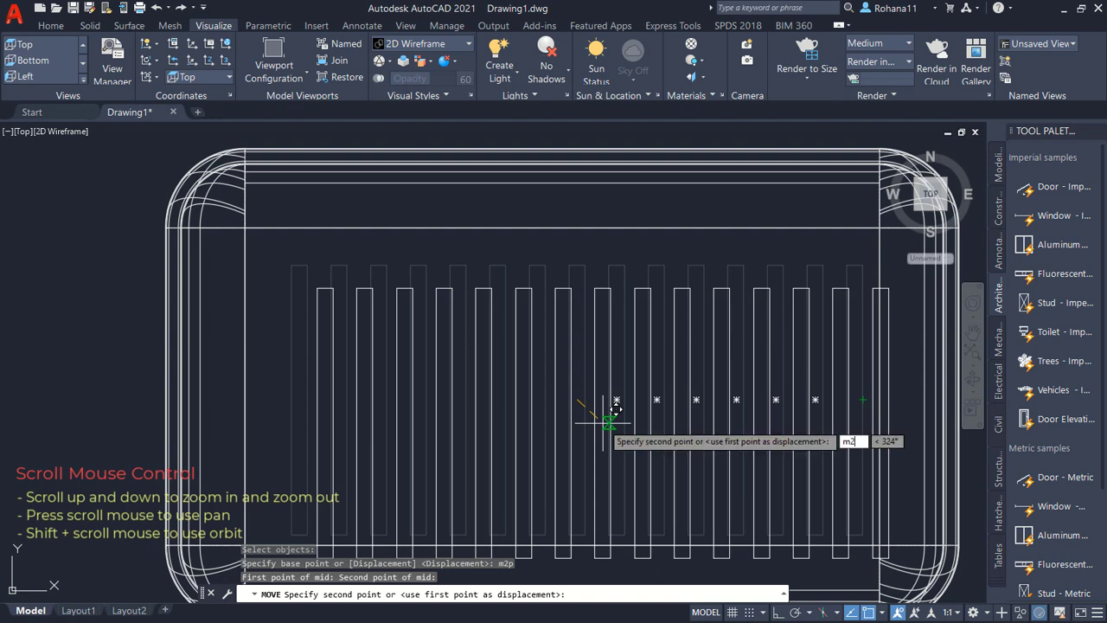
{"action": "type", "text": "p"}
{"action": "key", "text": "Return"}
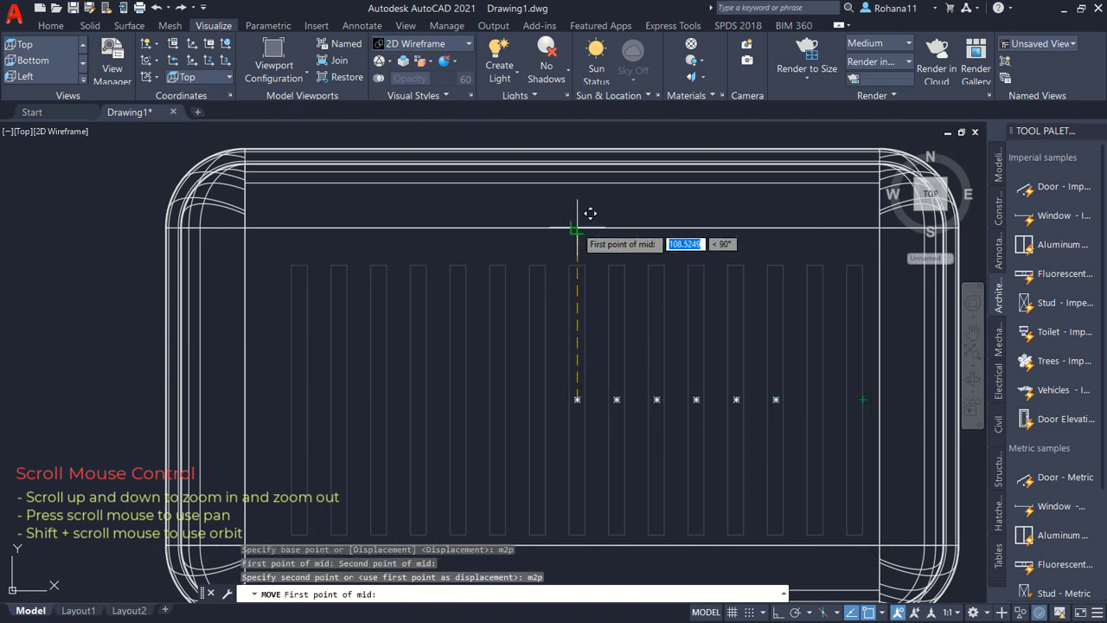
{"action": "left_click", "coordinate": [574, 213]}
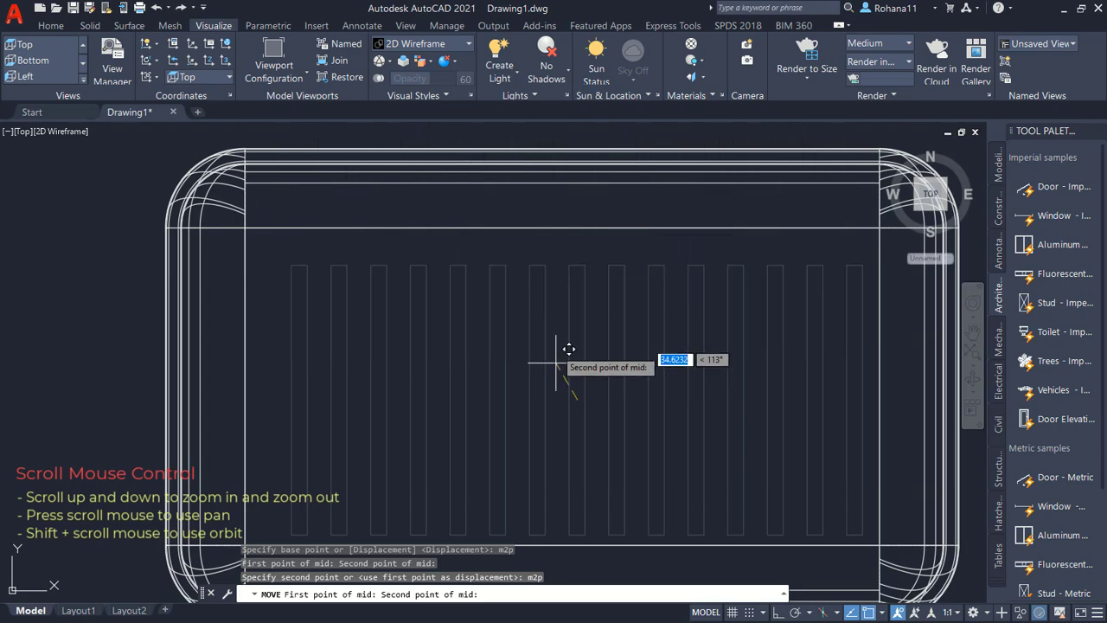
{"action": "left_click", "coordinate": [565, 529]}
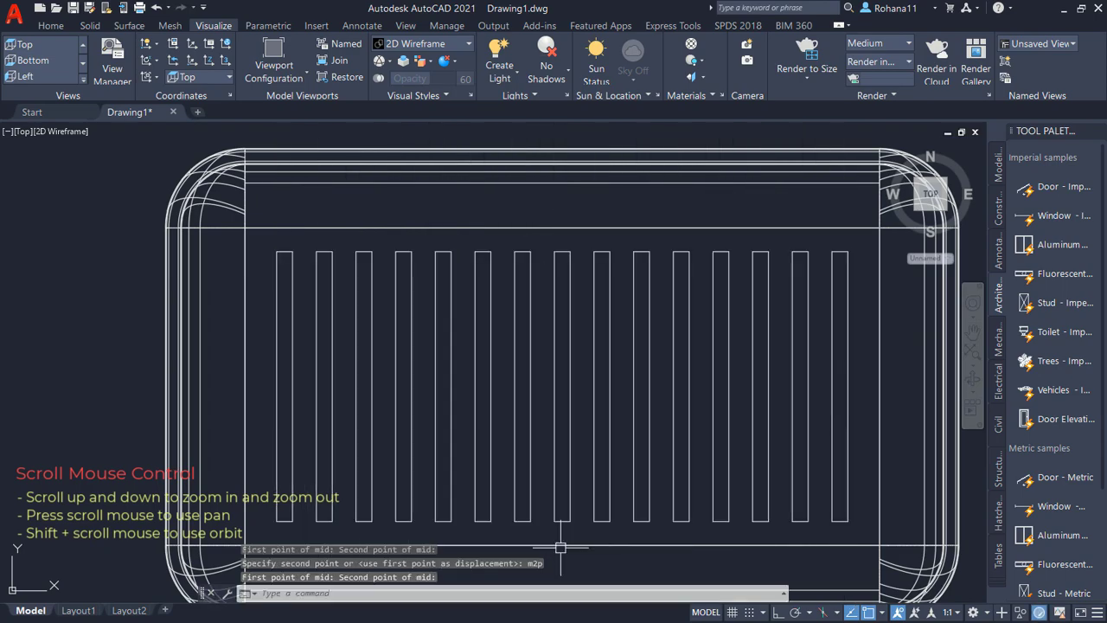
- Explode the slot array into separate rectangles
{"action": "middle_click_drag", "start_coordinate": [542, 509], "coordinate": [597, 372], "text": "shift"}
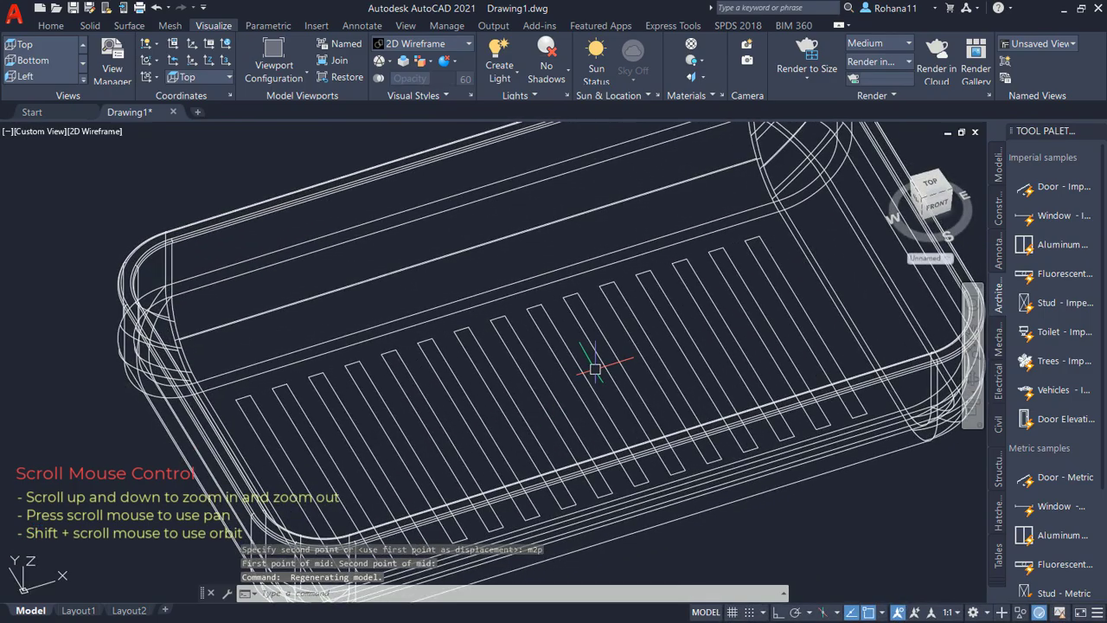
{"action": "type", "text": "plo"}
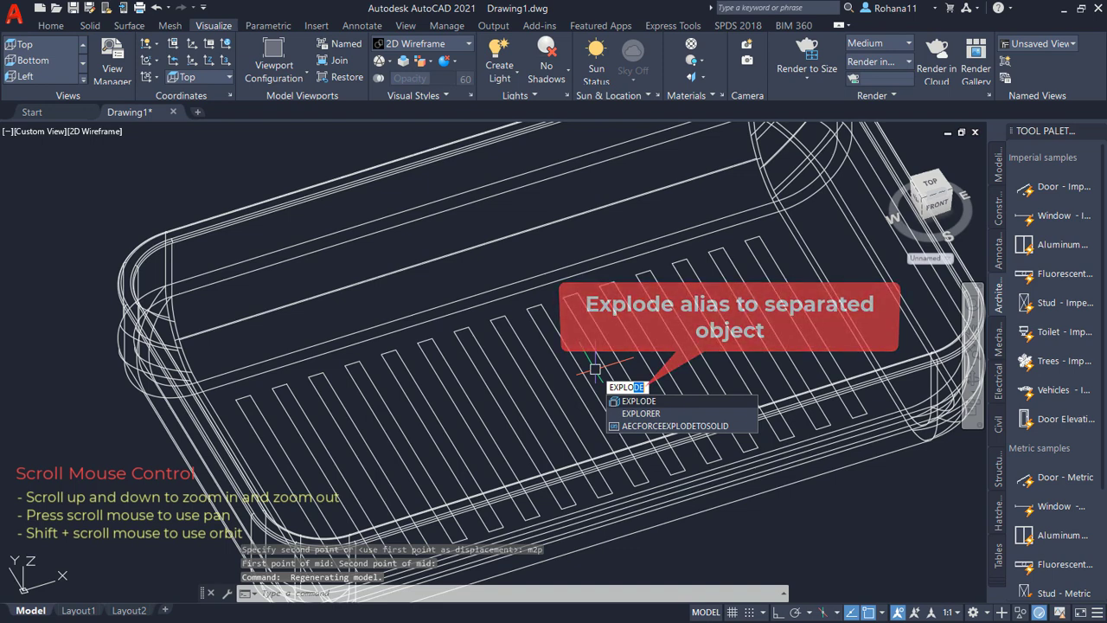
{"action": "key", "text": "Return"}
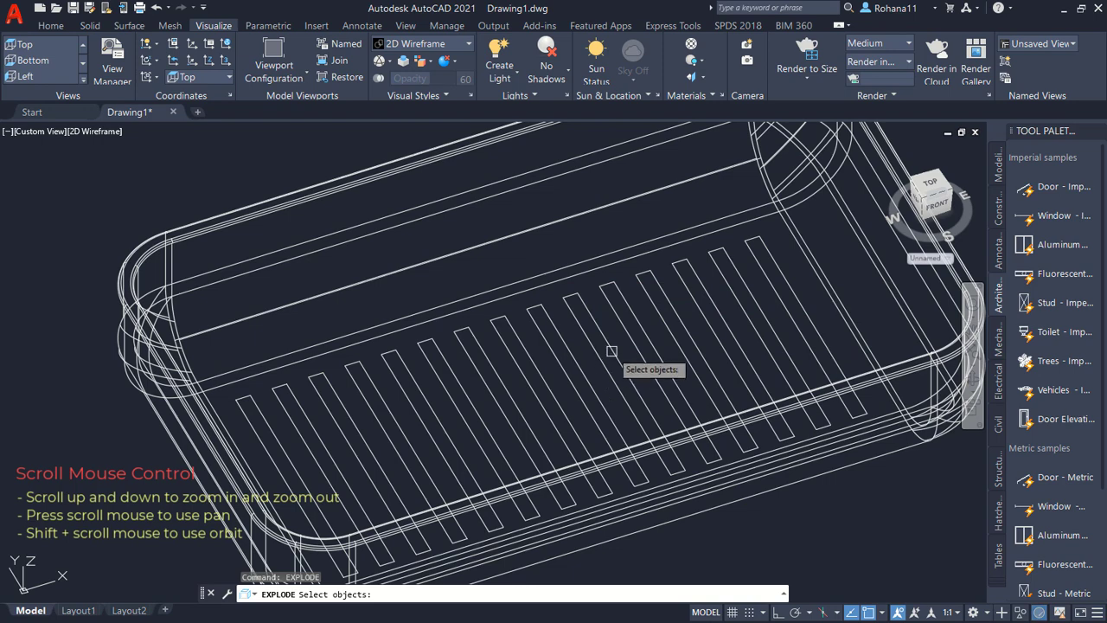
{"action": "left_click", "coordinate": [596, 361]}
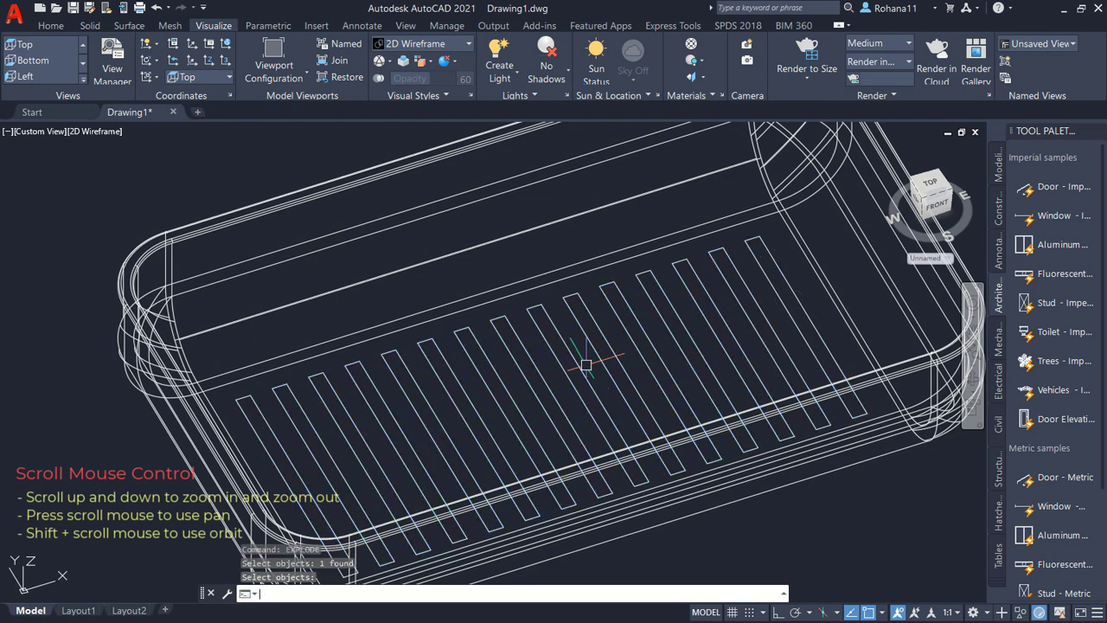
{"action": "key", "text": "Return"}
- Extrude all 15 slot rectangles upward into solid bars, selecting them with a fence line across the row
{"action": "type", "text": "ext"}
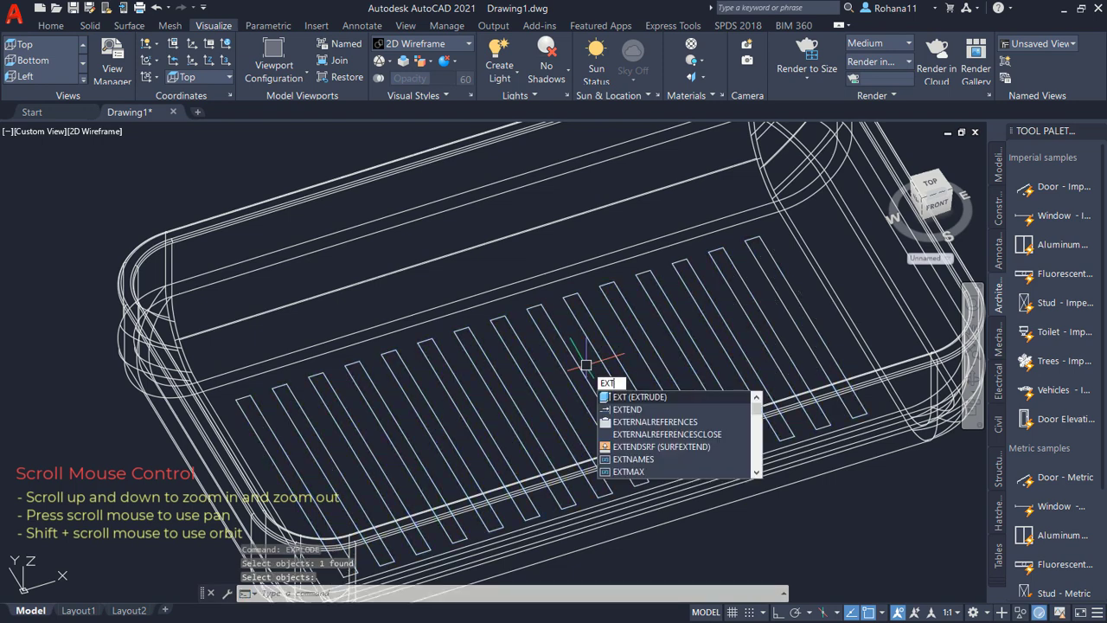
{"action": "key", "text": "Return"}
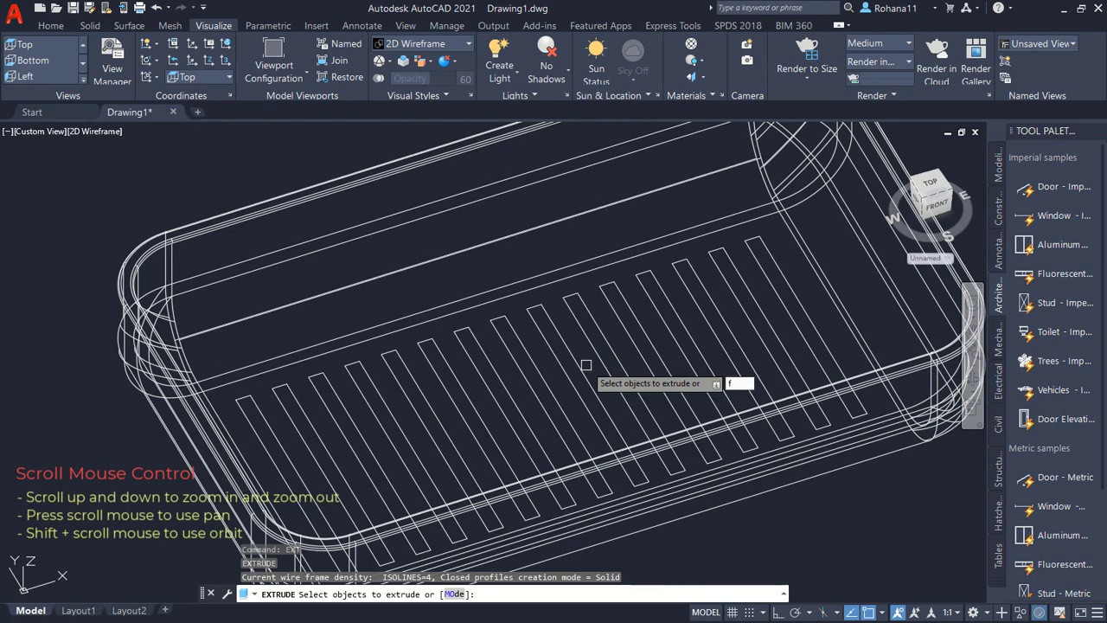
{"action": "key", "text": "Return"}
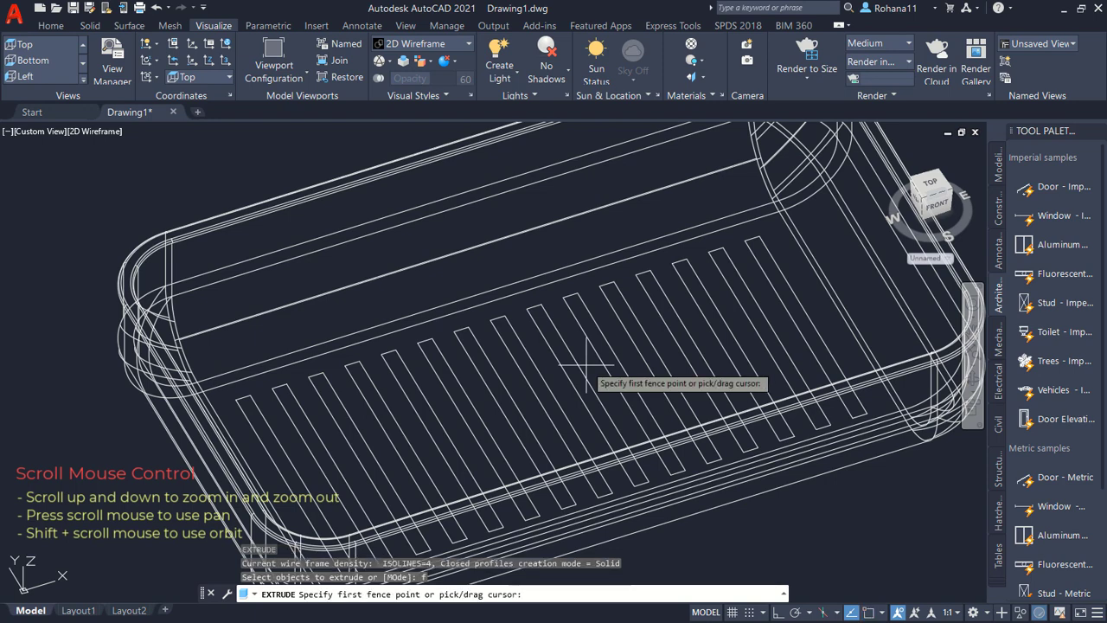
{"action": "left_click", "coordinate": [813, 310]}
{"action": "left_click", "coordinate": [284, 437]}
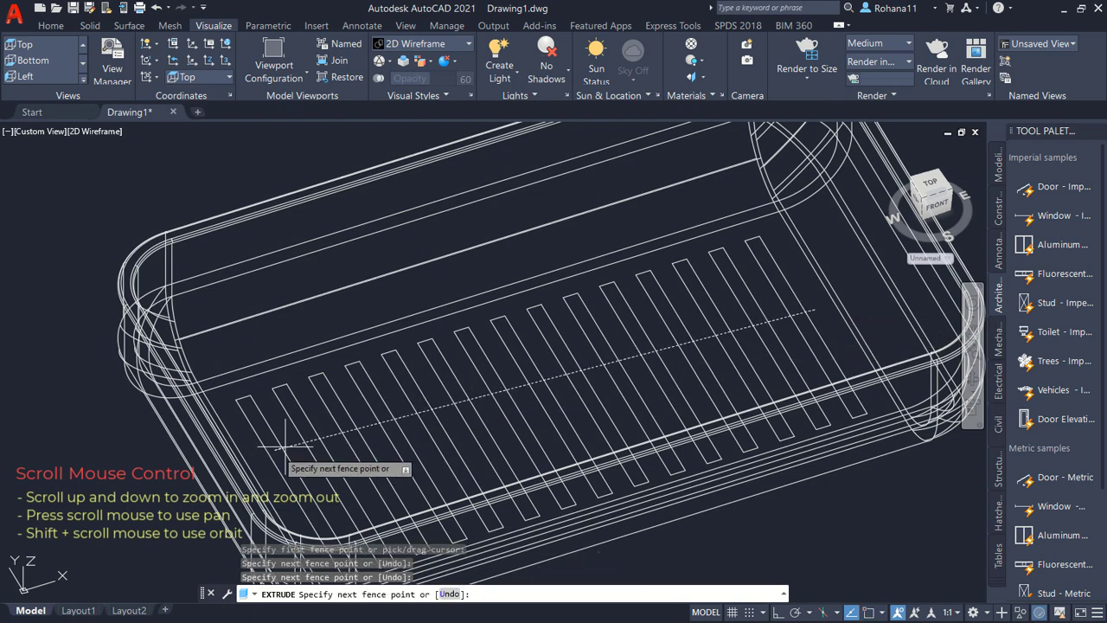
{"action": "key", "text": "Return"}
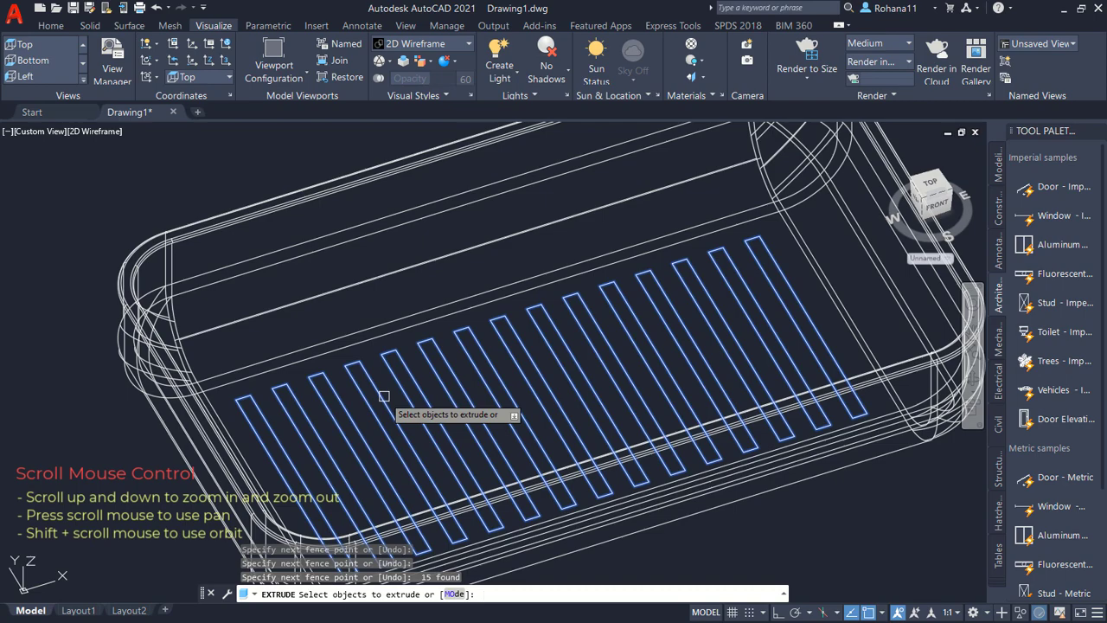
{"action": "key", "text": "Return"}
{"action": "middle_click_drag", "start_coordinate": [692, 295], "coordinate": [546, 330], "text": "shift"}
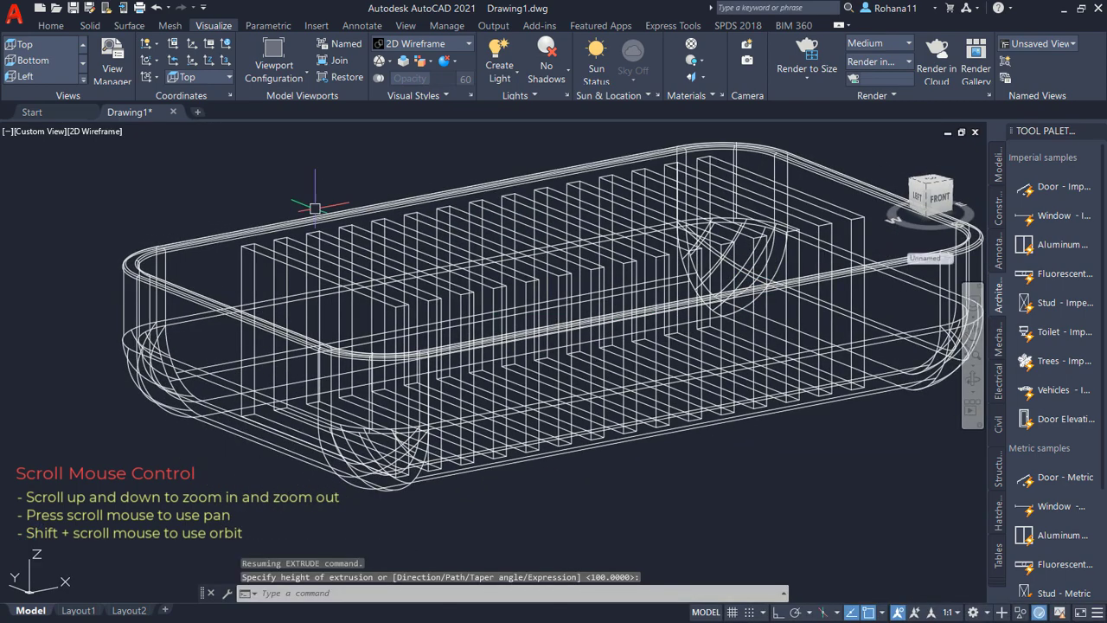
- Display the model in the Shades of Gray visual style with the whole tray seen from above the front
{"action": "left_click", "coordinate": [82, 133]}
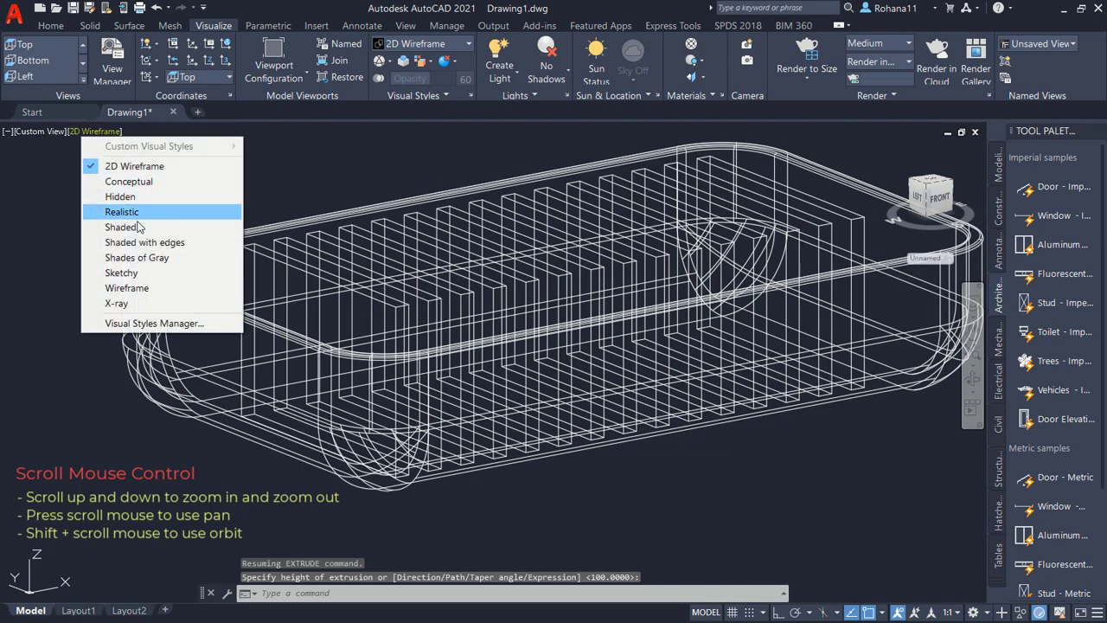
{"action": "left_click", "coordinate": [152, 258]}
{"action": "mouse_move", "coordinate": [511, 413]}
{"action": "middle_mouse_down", "text": "shift"}
{"action": "mouse_move", "coordinate": [526, 288]}
{"action": "mouse_move", "coordinate": [484, 521]}
{"action": "mouse_move", "coordinate": [462, 467]}
{"action": "mouse_move", "coordinate": [455, 493]}
{"action": "middle_mouse_up", "text": "shift"}
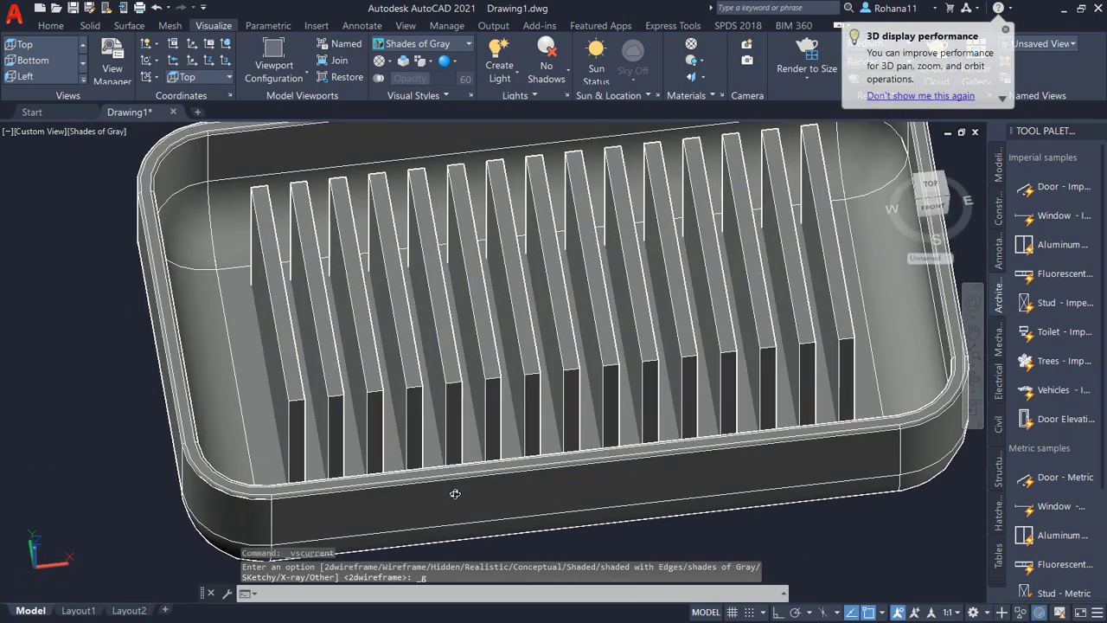
{"action": "scroll", "coordinate": [504, 427], "scroll_direction": "down", "scroll_amount": 3}
{"action": "middle_click_drag", "start_coordinate": [553, 404], "coordinate": [565, 441]}
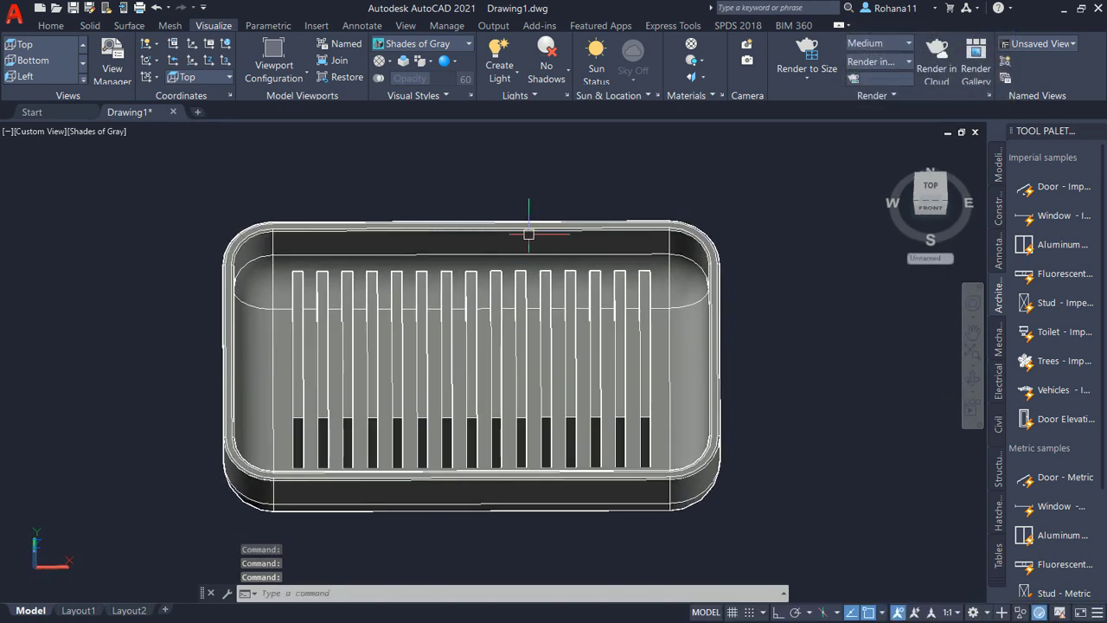
- Subtract all 15 slot bars from the tray solid, picking them with one window around the row
{"action": "type", "text": "u"}
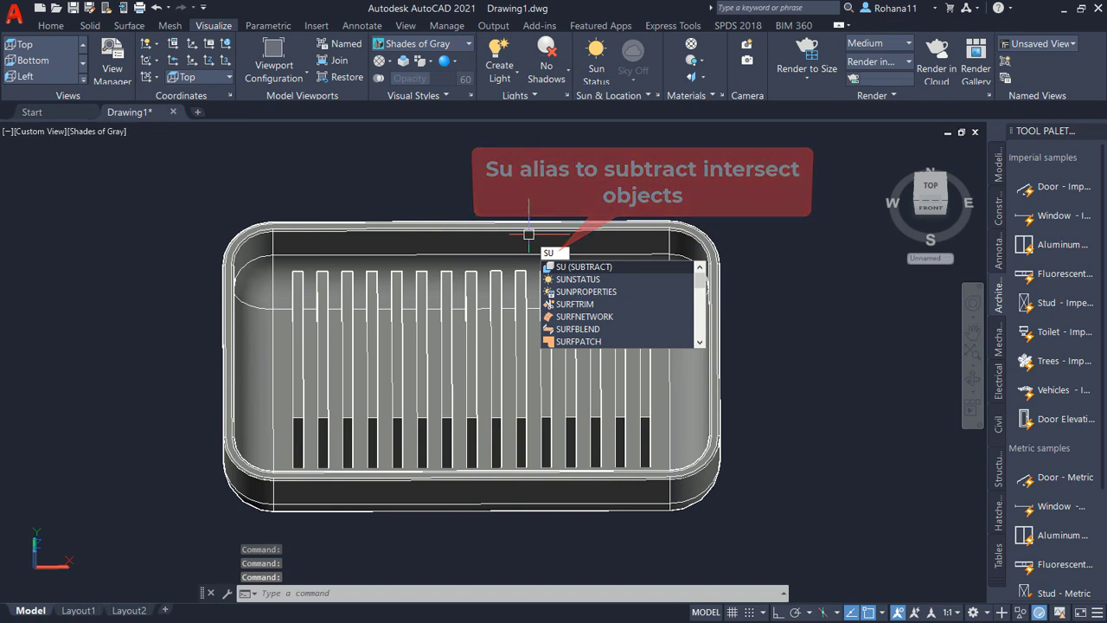
{"action": "key", "text": "Return"}
{"action": "left_click", "coordinate": [532, 234]}
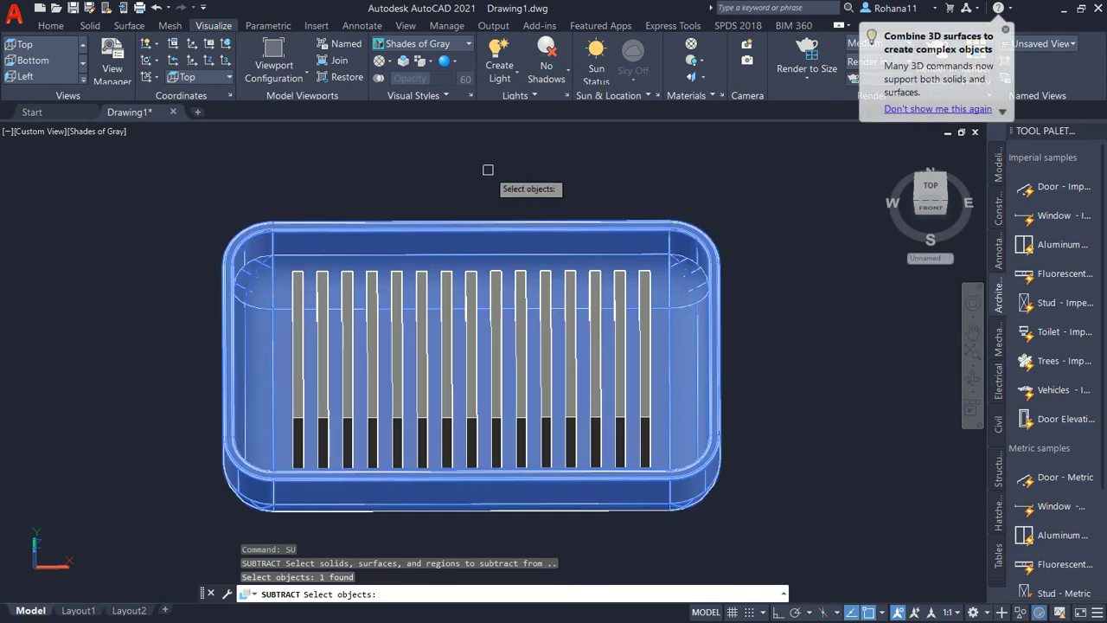
{"action": "key", "text": "Return"}
{"action": "left_click", "coordinate": [277, 200]}
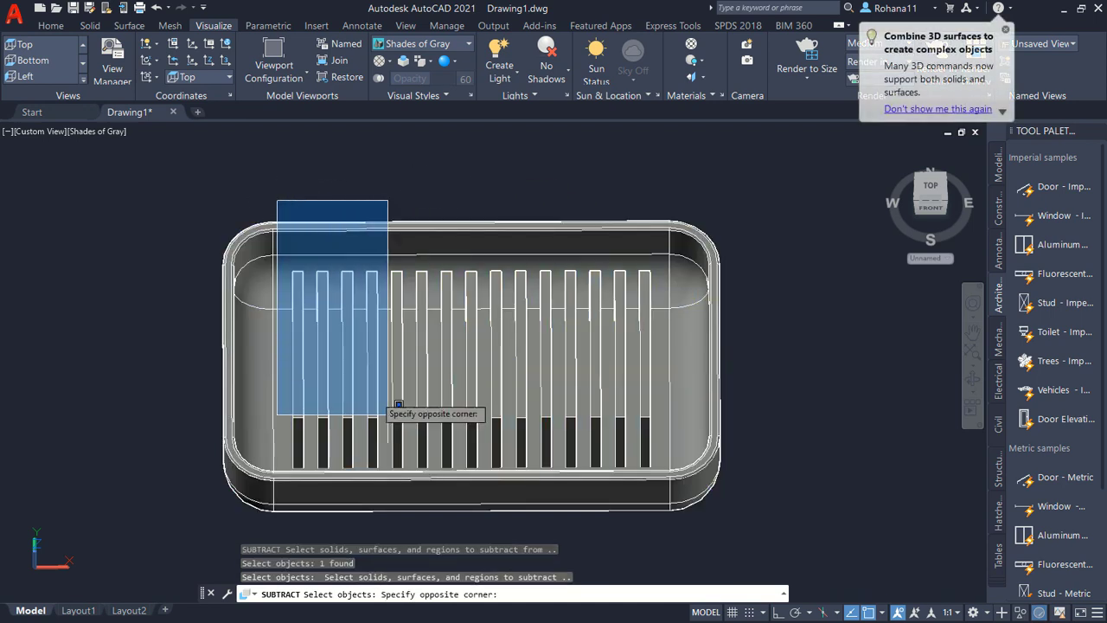
{"action": "left_click", "coordinate": [726, 512]}
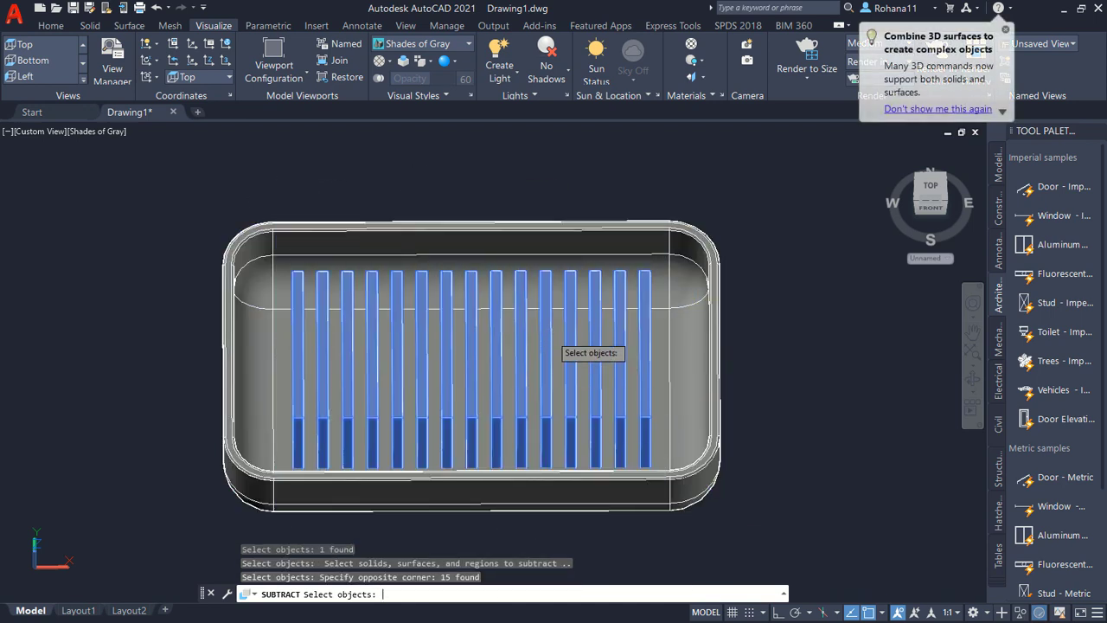
{"action": "middle_click_drag", "start_coordinate": [550, 333], "coordinate": [540, 379], "text": "shift"}
{"action": "key", "text": "Return"}
- Switch the angled view of the whole tray from parallel to perspective projection
{"action": "scroll", "coordinate": [540, 379], "scroll_direction": "down", "scroll_amount": 3}
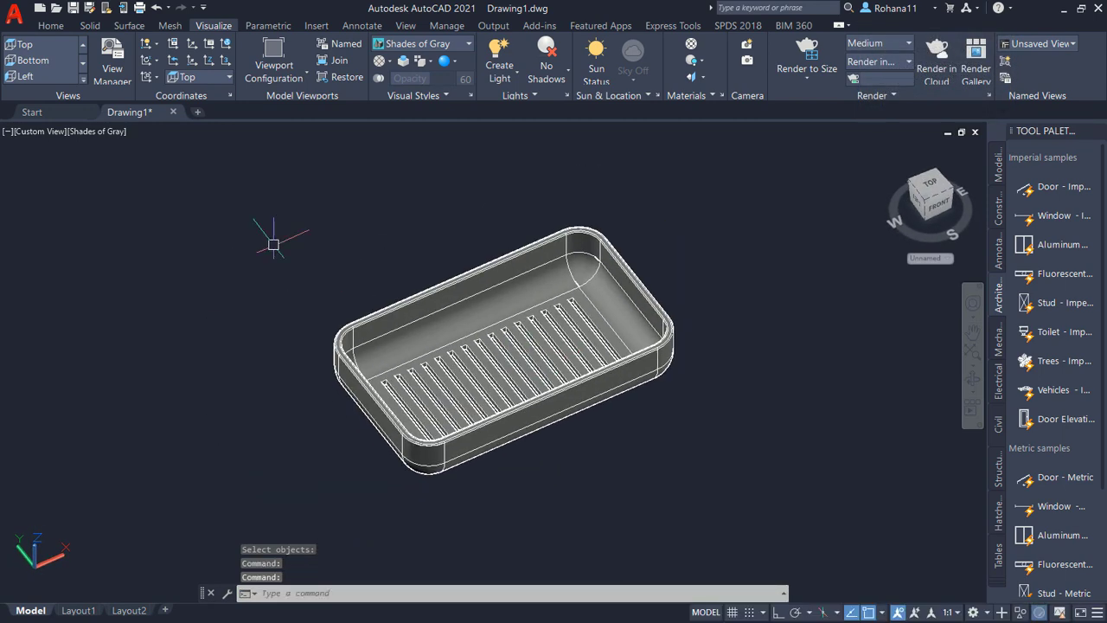
{"action": "left_click", "coordinate": [40, 131]}
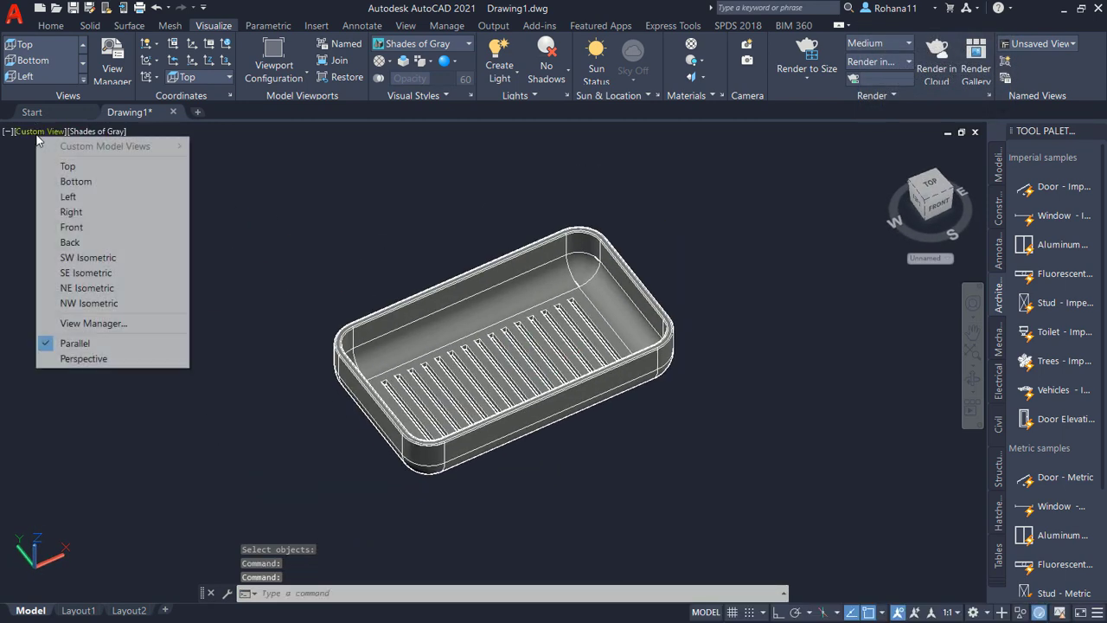
{"action": "left_click", "coordinate": [93, 359]}
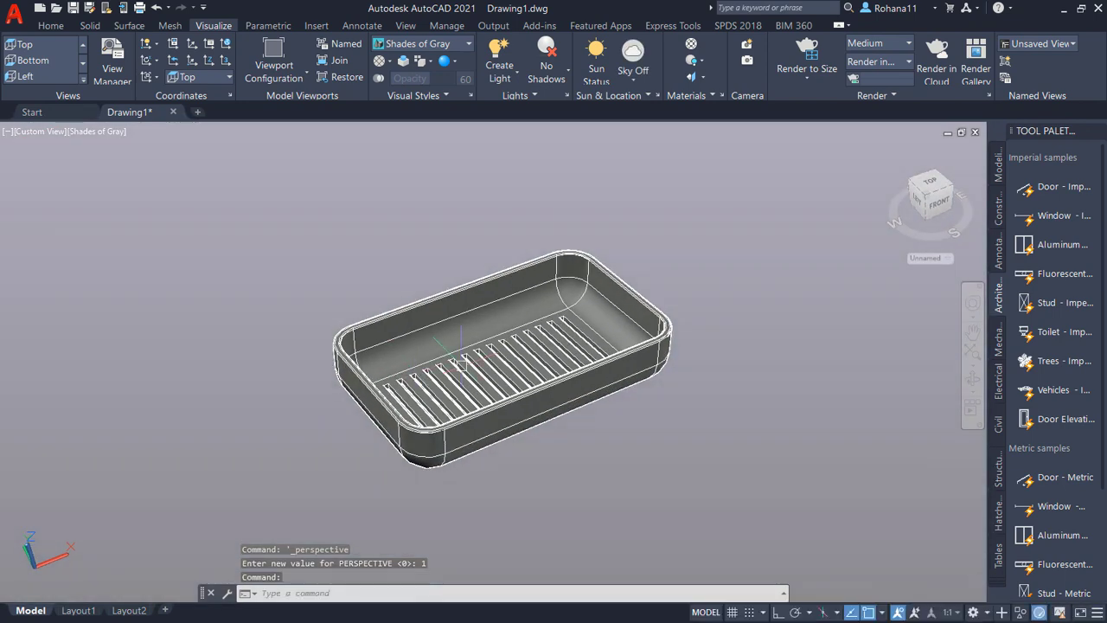
- Create a rectangular planar surface beneath the tray with PLANESURF, extending beyond it on all sides
{"action": "type", "text": "plane"}
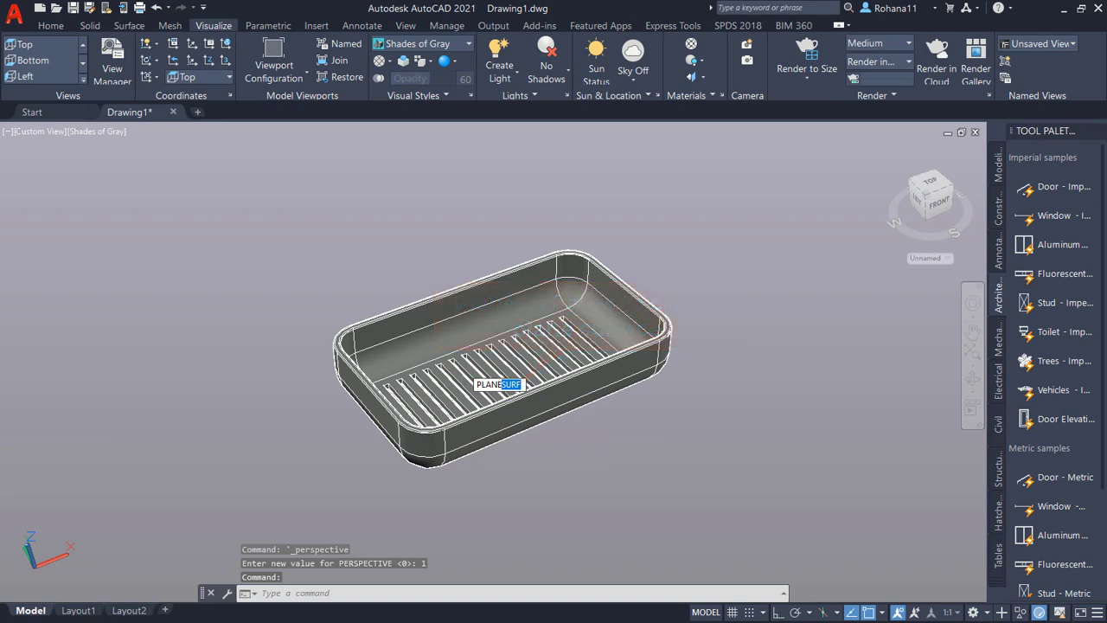
{"action": "key", "text": "Return"}
{"action": "left_click", "coordinate": [759, 370]}
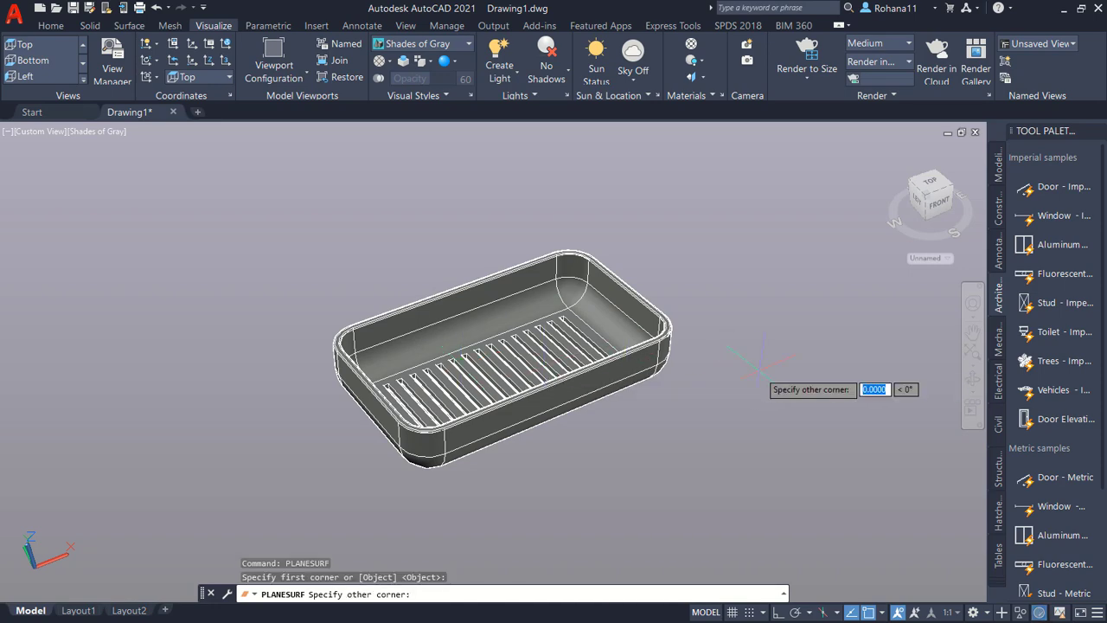
{"action": "left_click", "coordinate": [183, 391]}
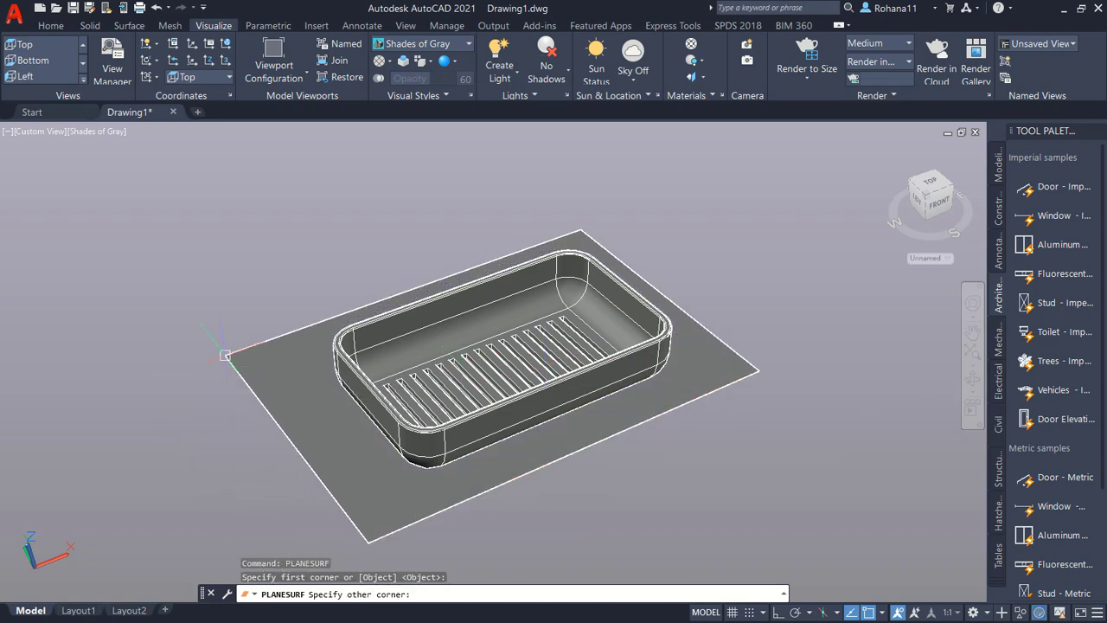
- Set the FACETRES system variable to 10 to smooth the tray's curved faces
{"action": "scroll", "coordinate": [539, 355], "scroll_direction": "up", "scroll_amount": 3}
{"action": "middle_click_drag", "start_coordinate": [538, 367], "coordinate": [535, 359], "text": "shift"}
{"action": "type", "text": "fa"}
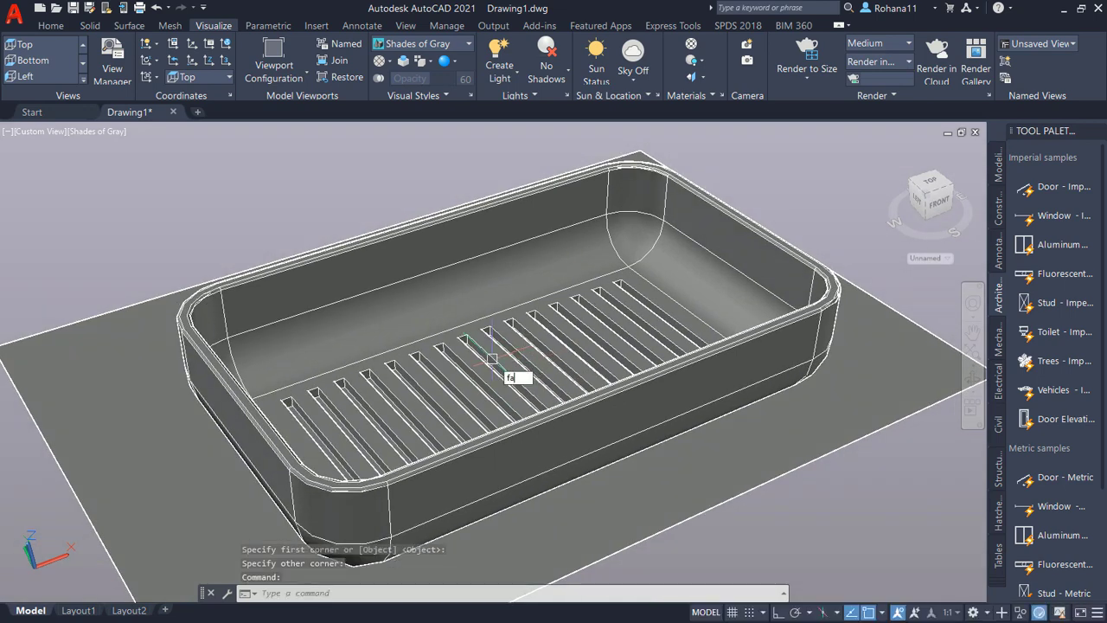
{"action": "type", "text": "ce"}
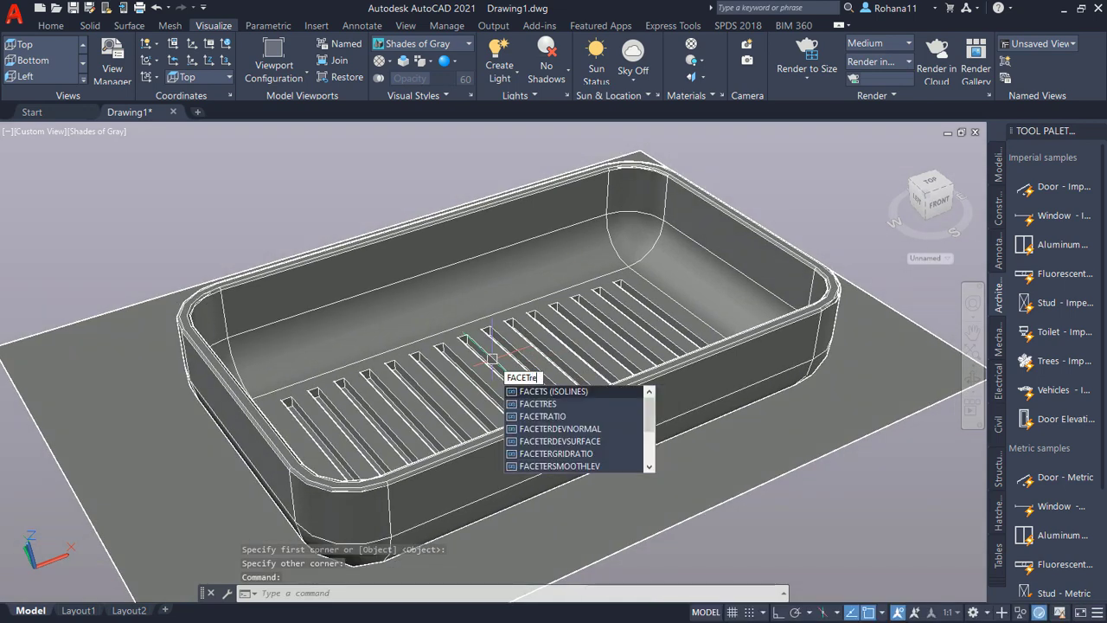
{"action": "type", "text": "tre"}
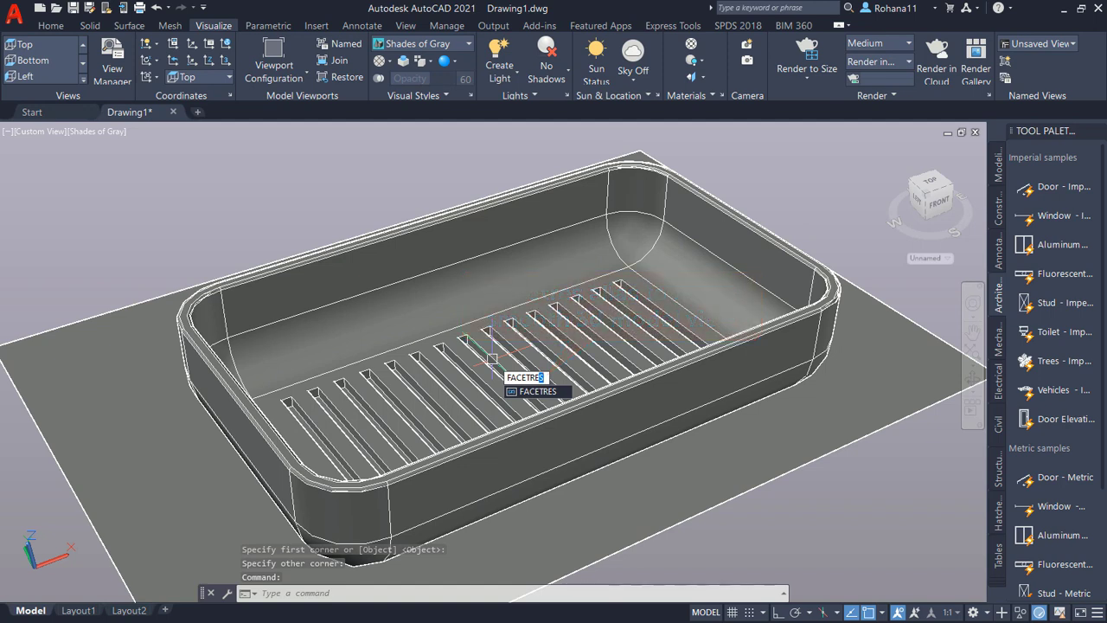
{"action": "key", "text": "Return"}
{"action": "type", "text": "10"}
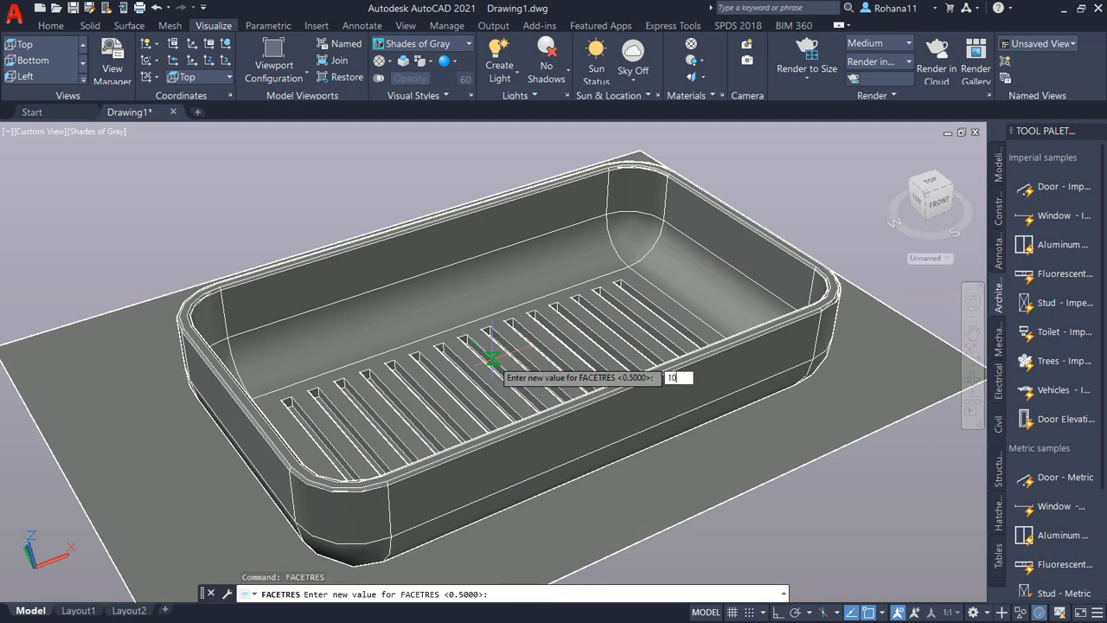
{"action": "key", "text": "Return"}
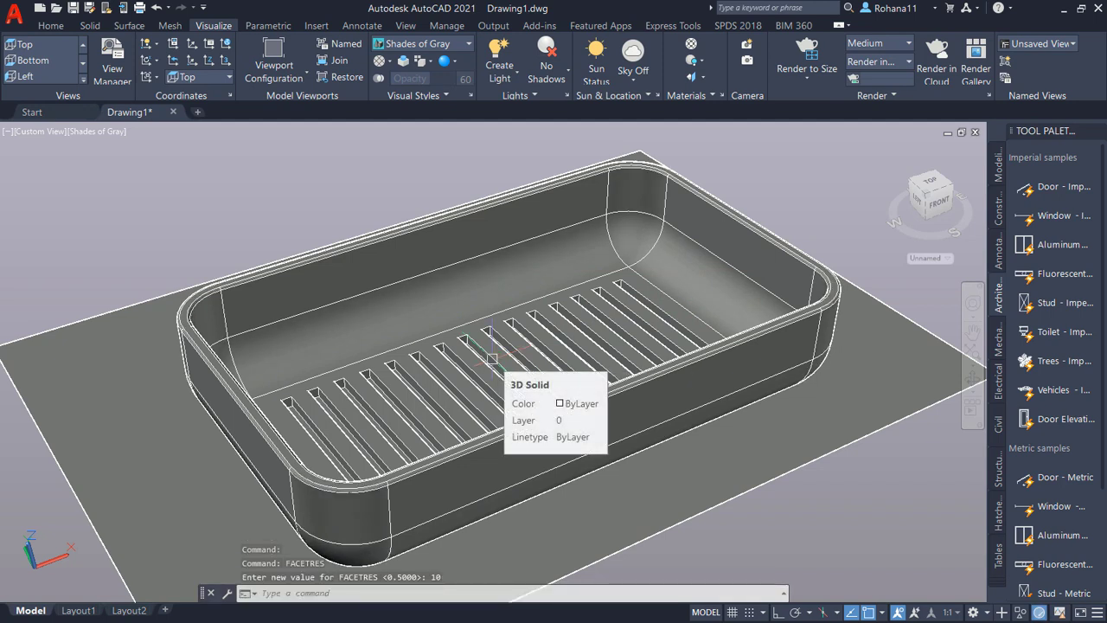
- Open the materials browser and list the Wood materials of the Autodesk Library
{"action": "type", "text": "RMAT"}
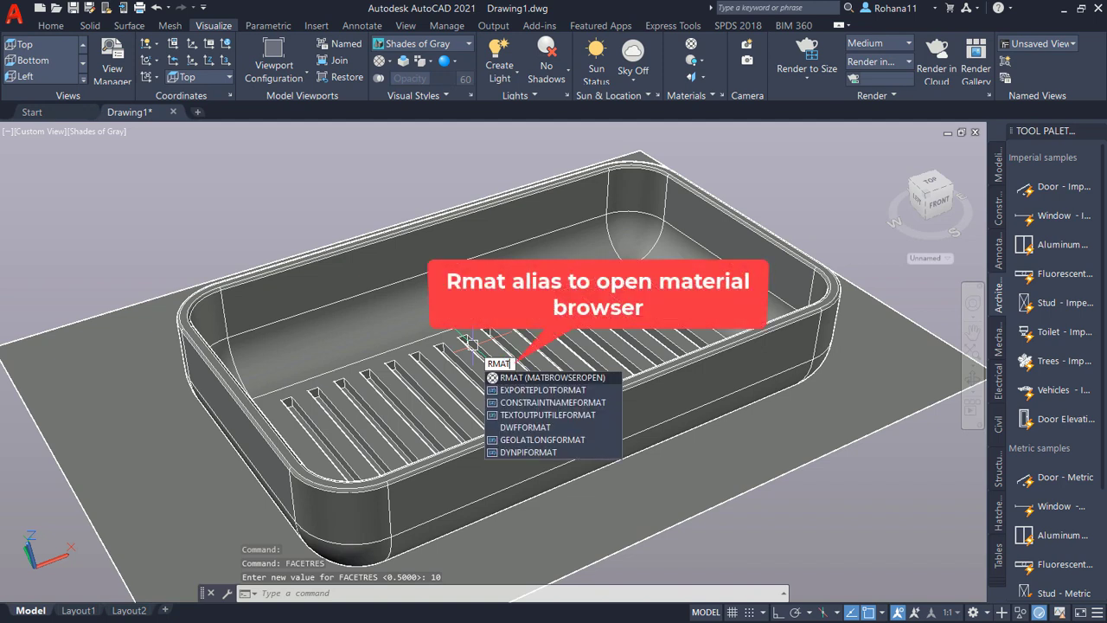
{"action": "key", "text": "Return"}
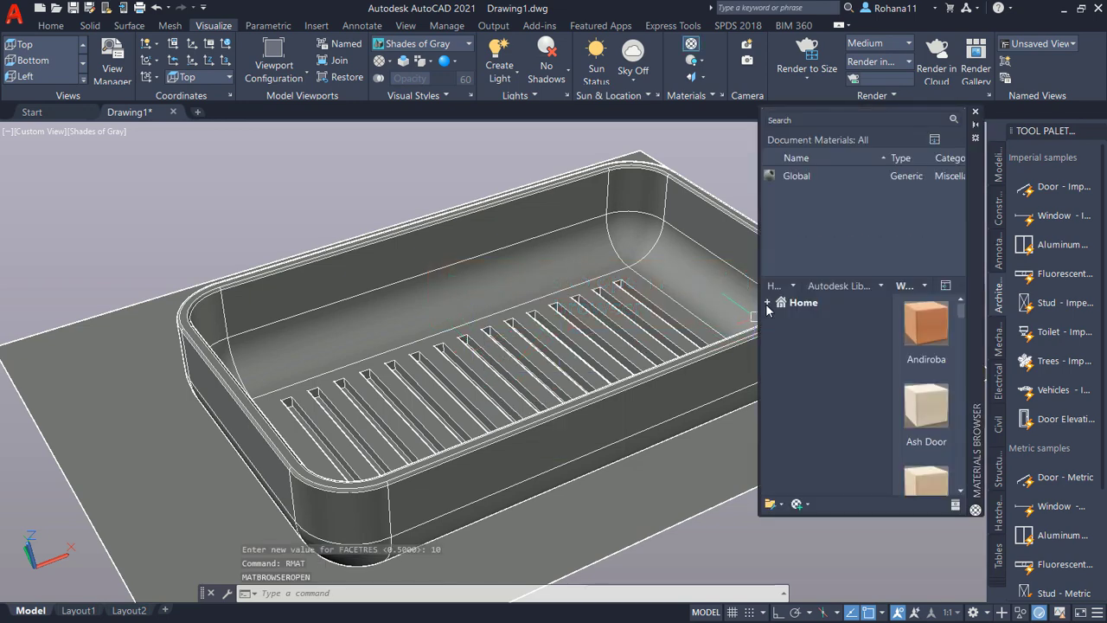
{"action": "left_click", "coordinate": [767, 303]}
{"action": "left_click", "coordinate": [782, 335]}
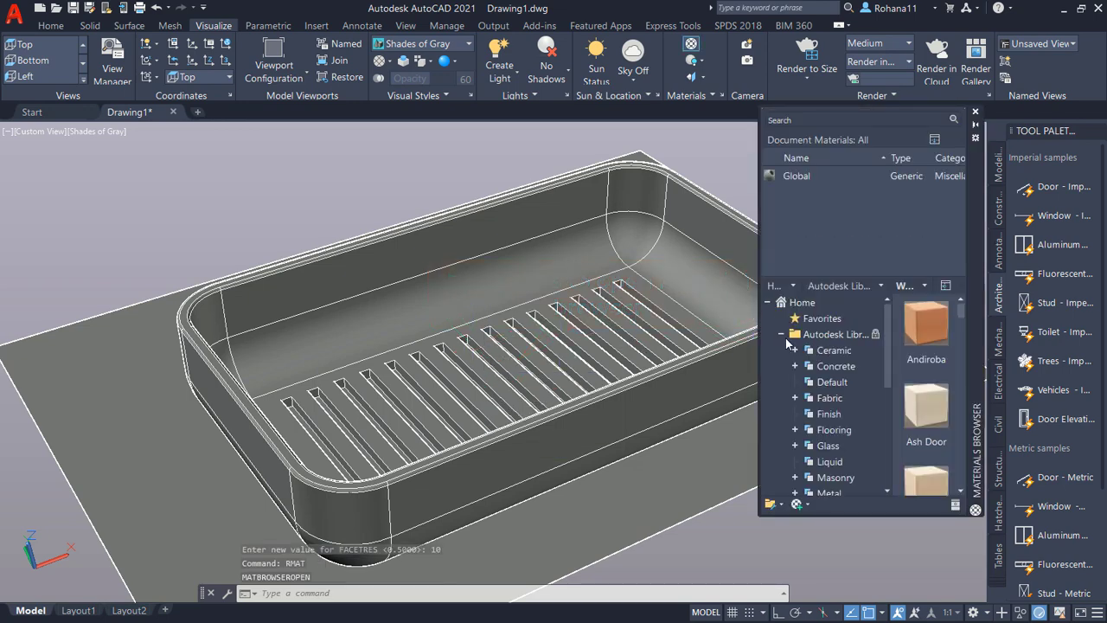
{"action": "scroll", "coordinate": [826, 432], "scroll_direction": "down", "scroll_amount": 5}
{"action": "left_click", "coordinate": [824, 477]}
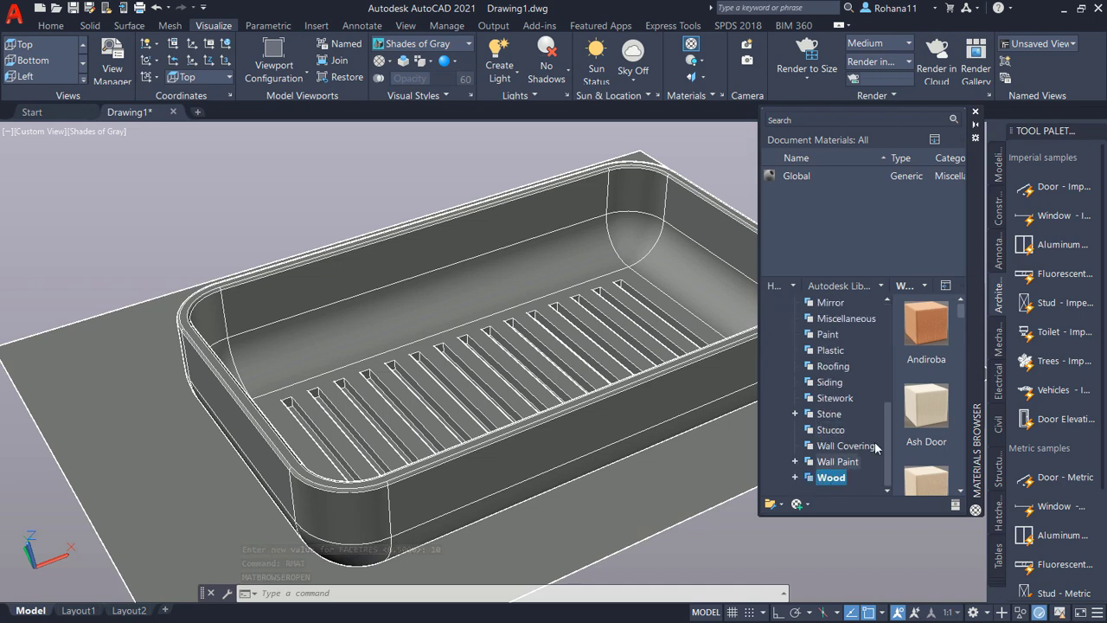
- Assign the Mahogany - Natural Low Gloss material to the tray
{"action": "scroll", "coordinate": [923, 432], "scroll_direction": "down", "scroll_amount": 4}
{"action": "scroll", "coordinate": [923, 433], "scroll_direction": "down", "scroll_amount": 5}
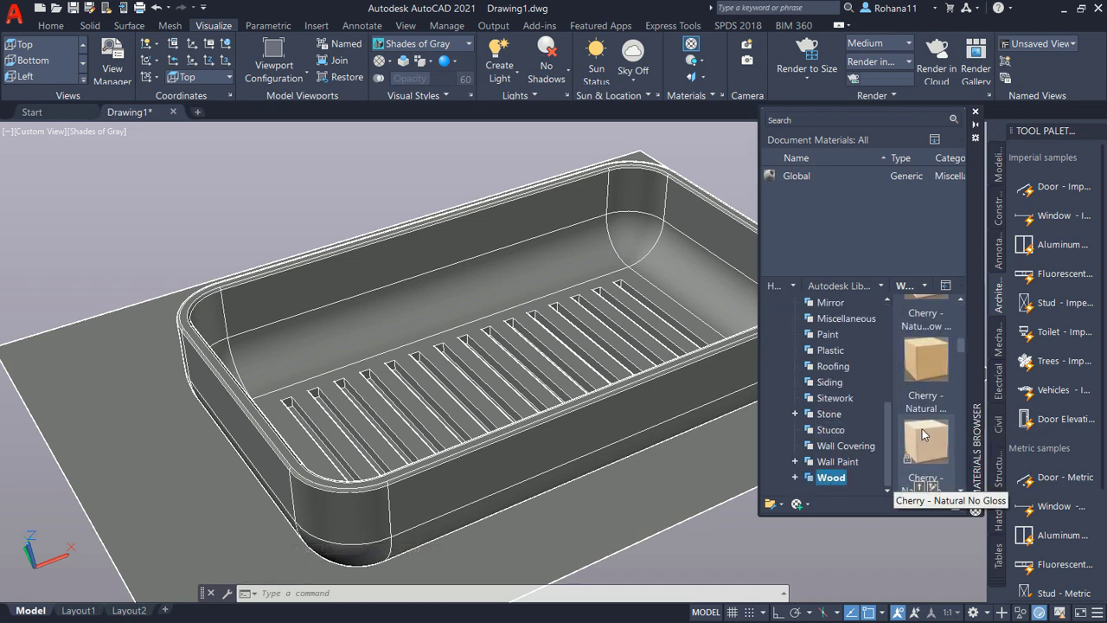
{"action": "scroll", "coordinate": [922, 439], "scroll_direction": "down", "scroll_amount": 5}
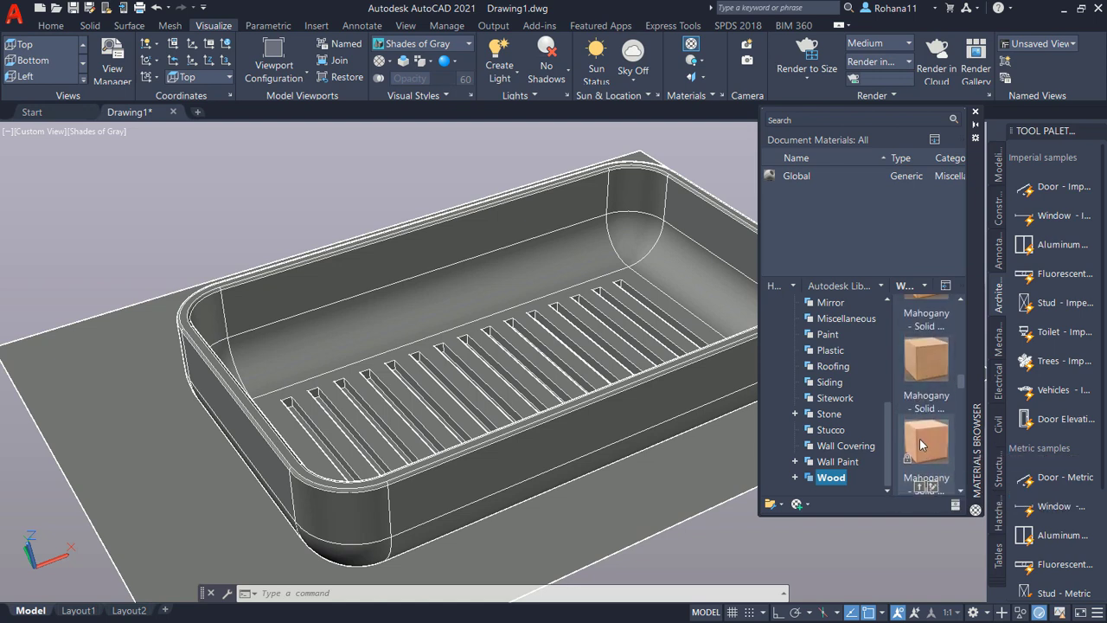
{"action": "scroll", "coordinate": [919, 438], "scroll_direction": "up", "scroll_amount": 2}
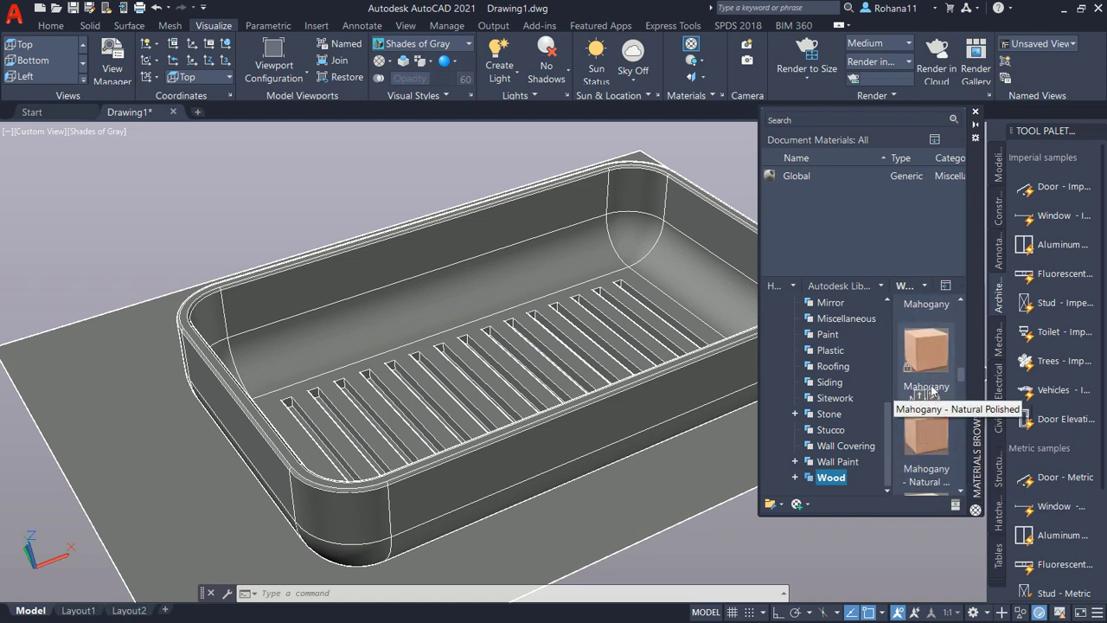
{"action": "left_click", "coordinate": [703, 372]}
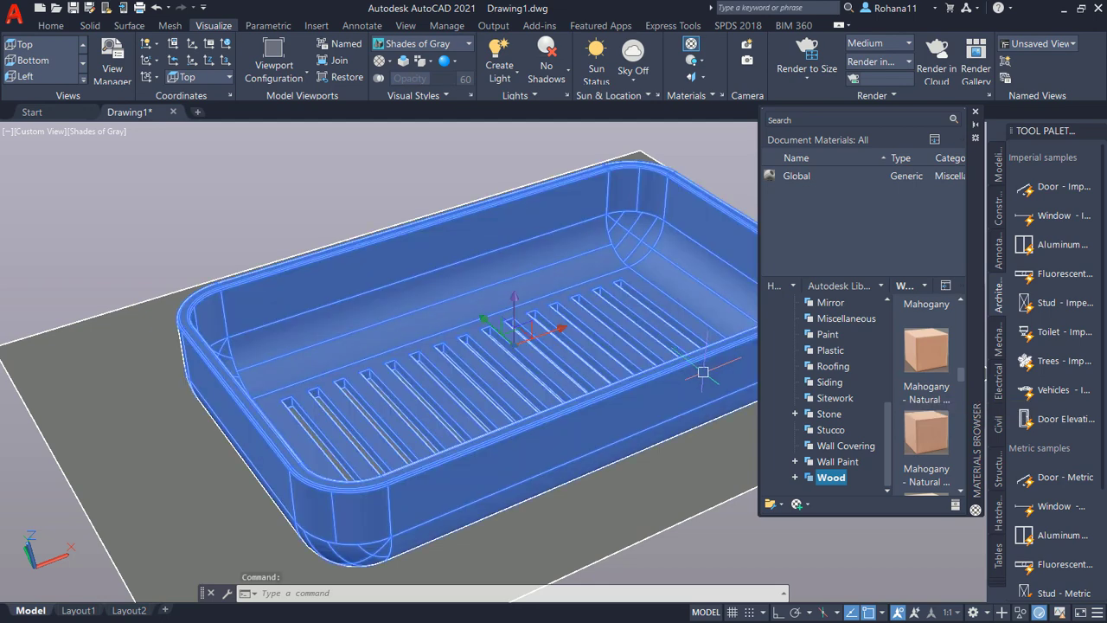
{"action": "right_click", "coordinate": [922, 354]}
{"action": "left_click", "coordinate": [951, 365]}
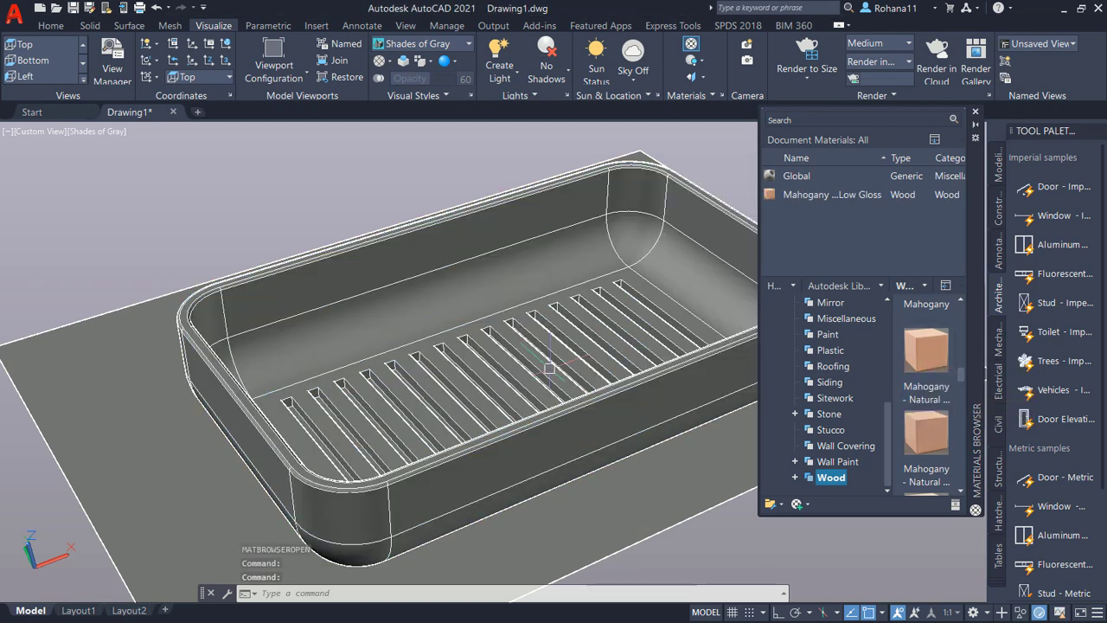
- Turn on materials and textures in the viewport, close the materials browser and enable full shadows
{"action": "left_click", "coordinate": [696, 61]}
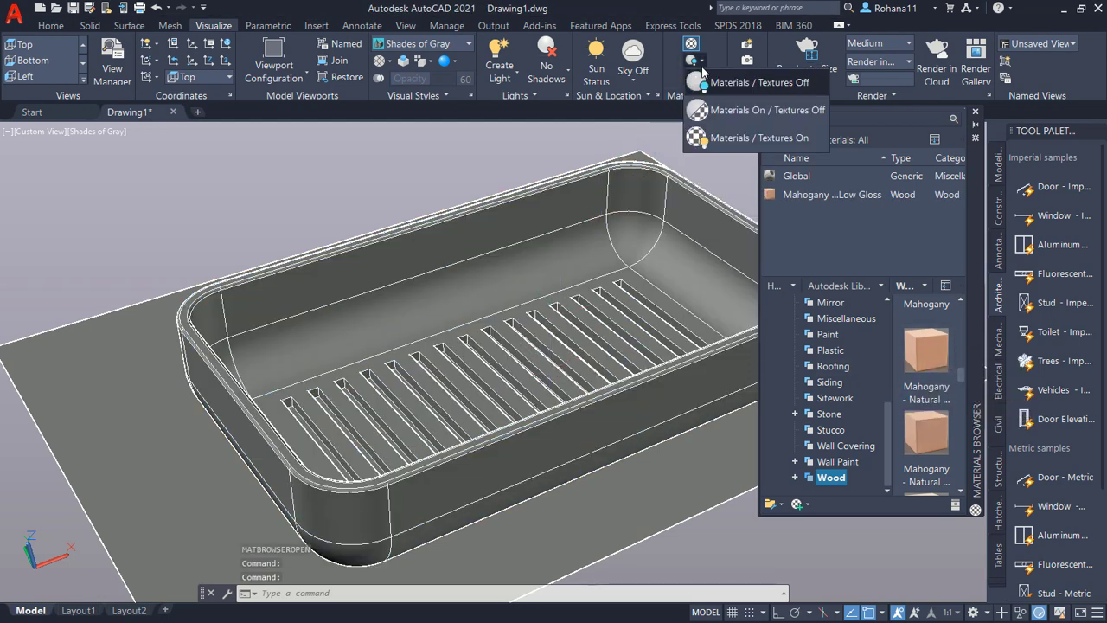
{"action": "left_click", "coordinate": [755, 137]}
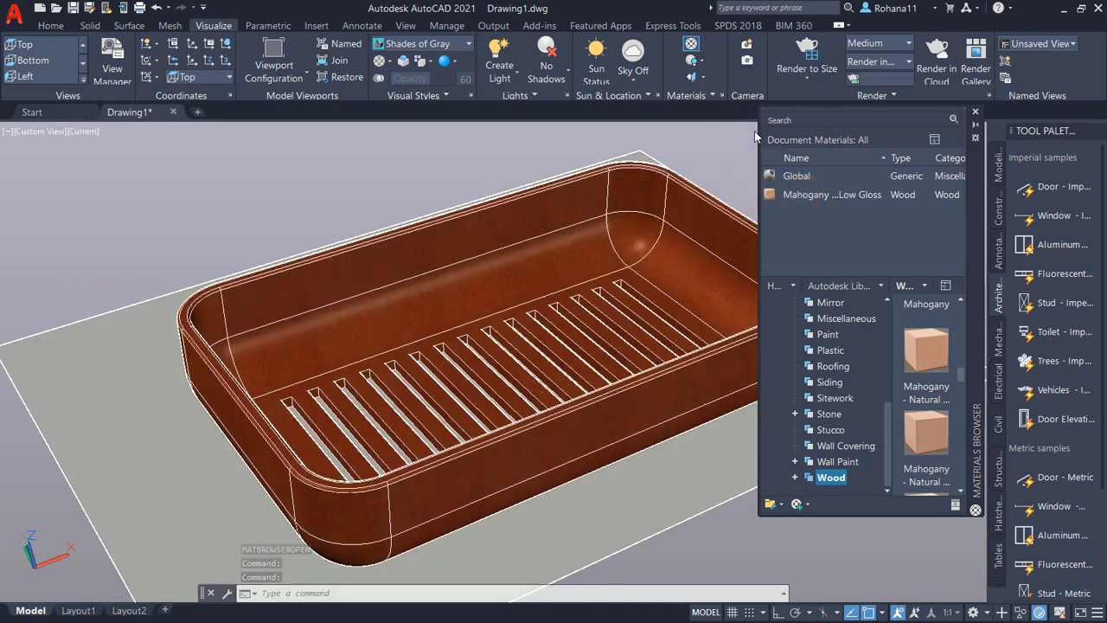
{"action": "left_click", "coordinate": [975, 114]}
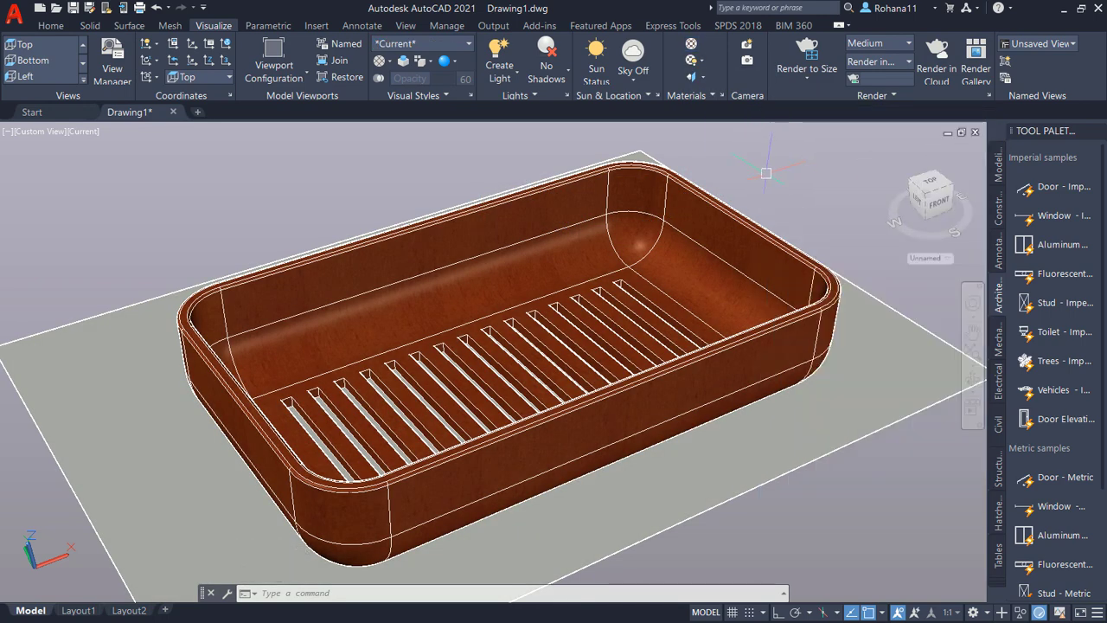
{"action": "left_click", "coordinate": [558, 71]}
{"action": "left_click", "coordinate": [573, 161]}
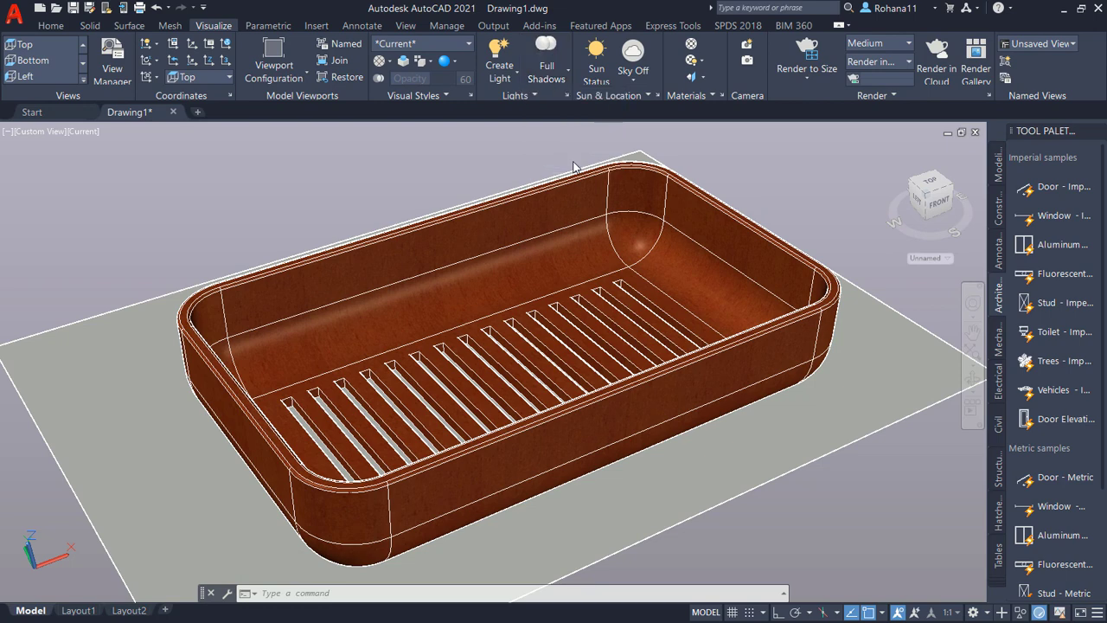
- Set the render preset to High and the render size to 1920 x 1080 px Full HDTV
{"action": "left_click", "coordinate": [878, 43]}
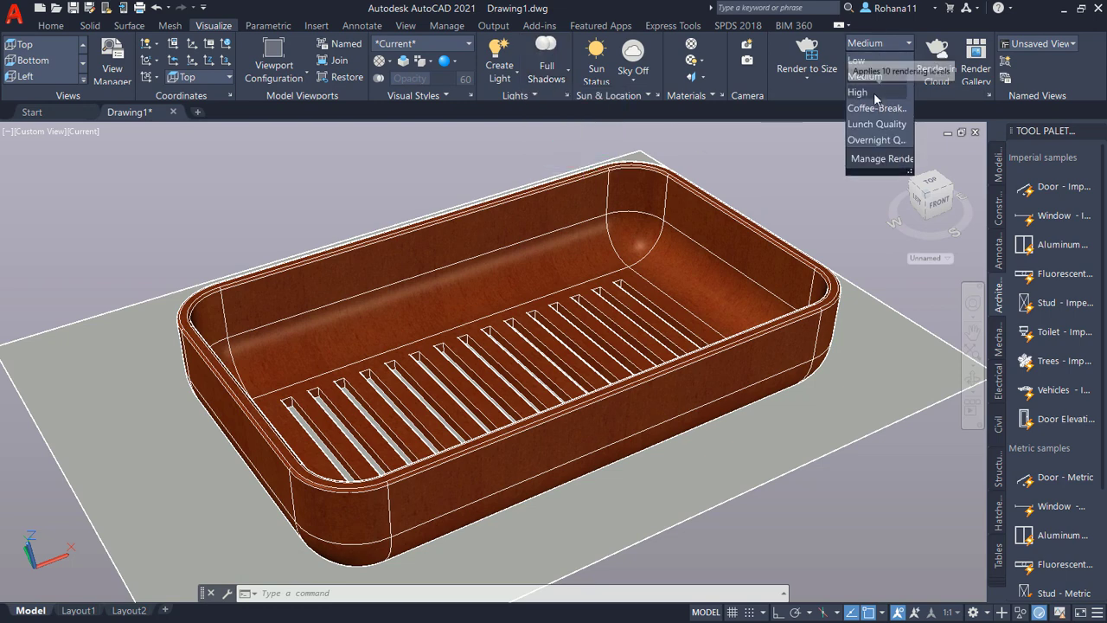
{"action": "left_click", "coordinate": [874, 93]}
{"action": "left_click", "coordinate": [797, 73]}
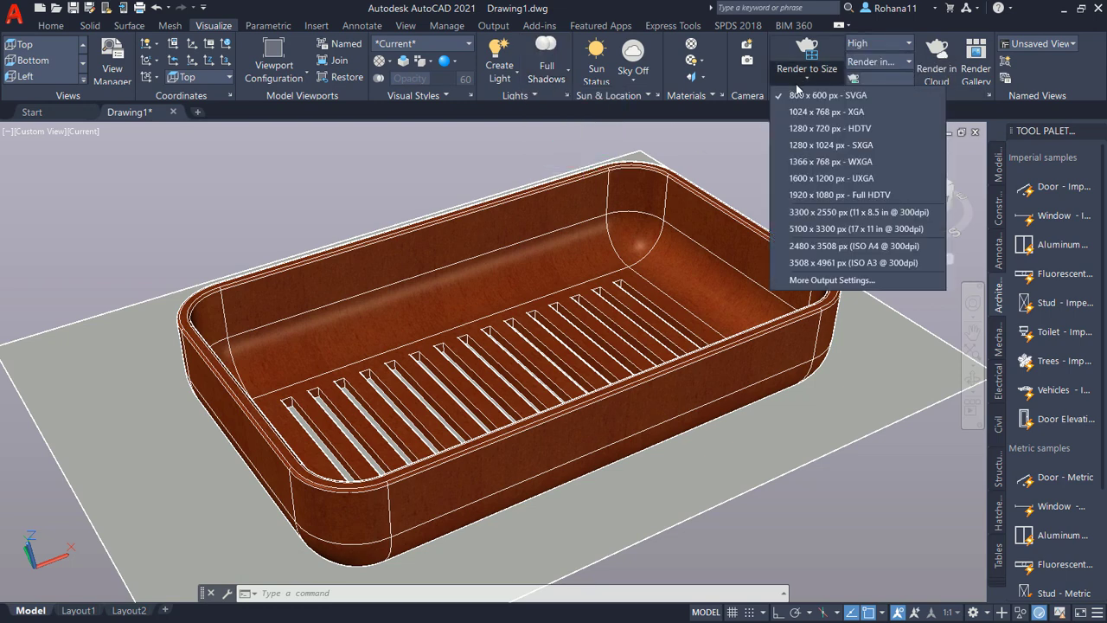
{"action": "left_click", "coordinate": [807, 193]}
- Turn on the render environment with Sharp Highlights lighting and choose to use a custom background
{"action": "left_click", "coordinate": [884, 97]}
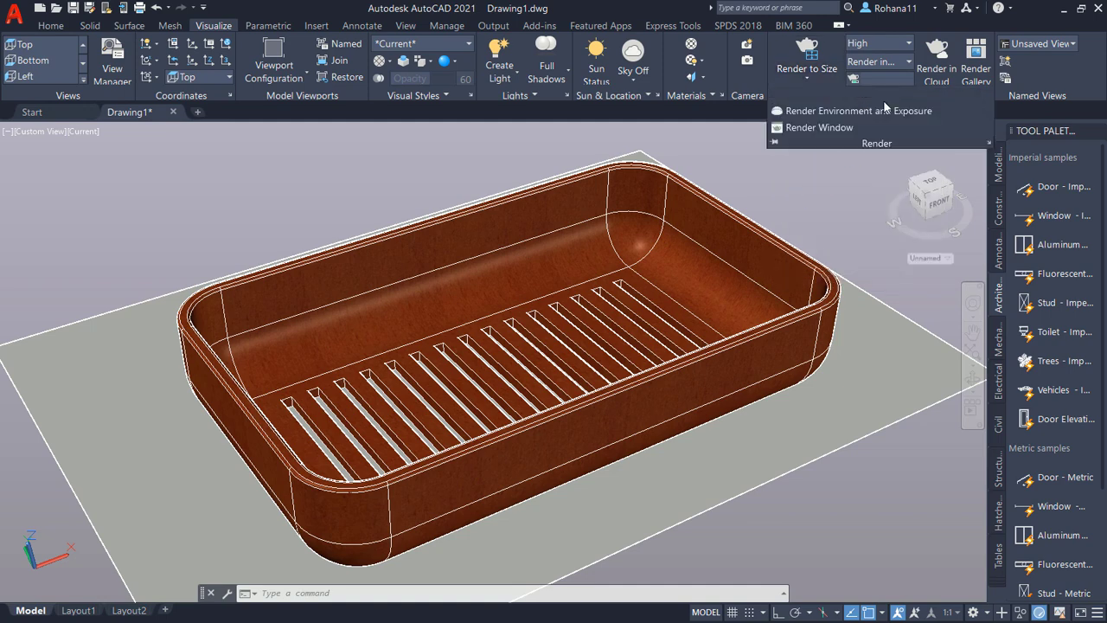
{"action": "left_click", "coordinate": [866, 118]}
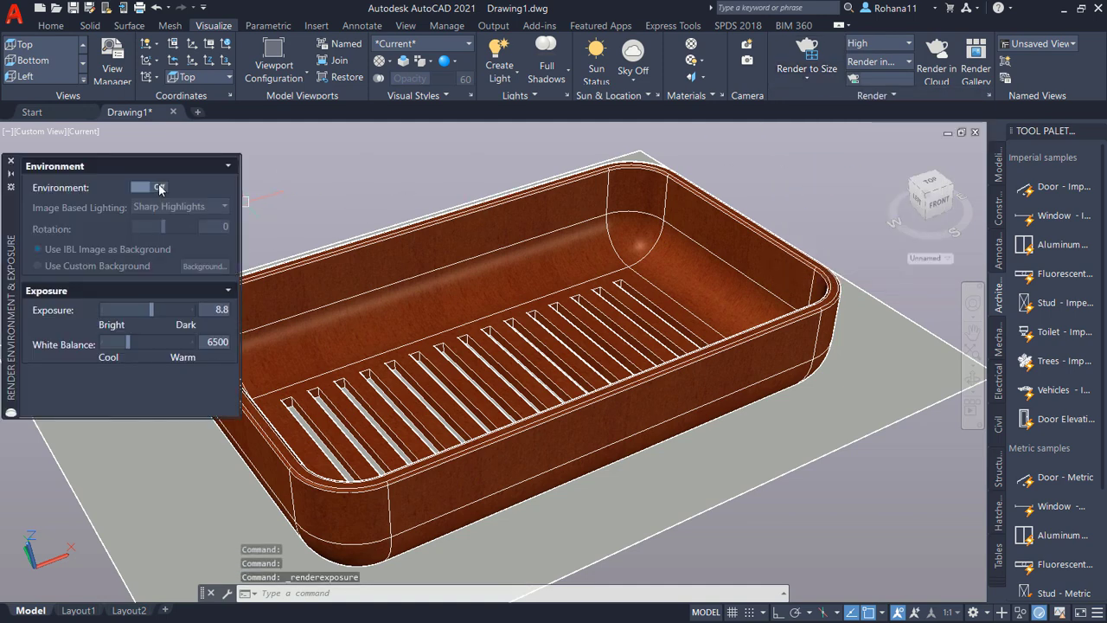
{"action": "left_click", "coordinate": [149, 187]}
{"action": "left_click", "coordinate": [87, 265]}
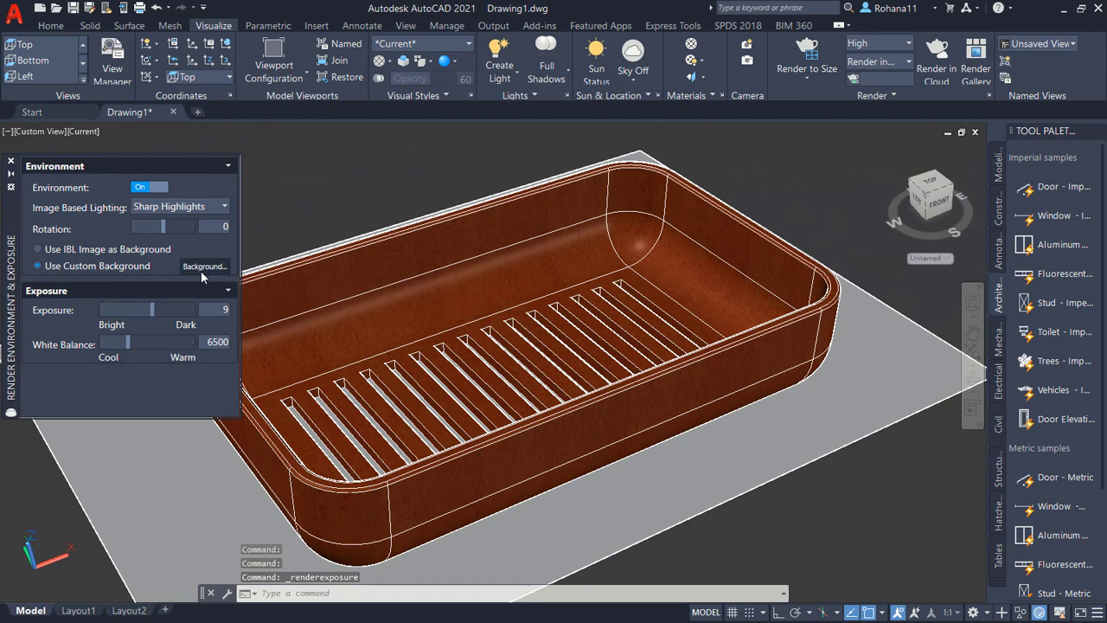
- Set the custom render background to a solid white, RGB 255,255,255
{"action": "left_click", "coordinate": [205, 268]}
{"action": "left_click", "coordinate": [536, 210]}
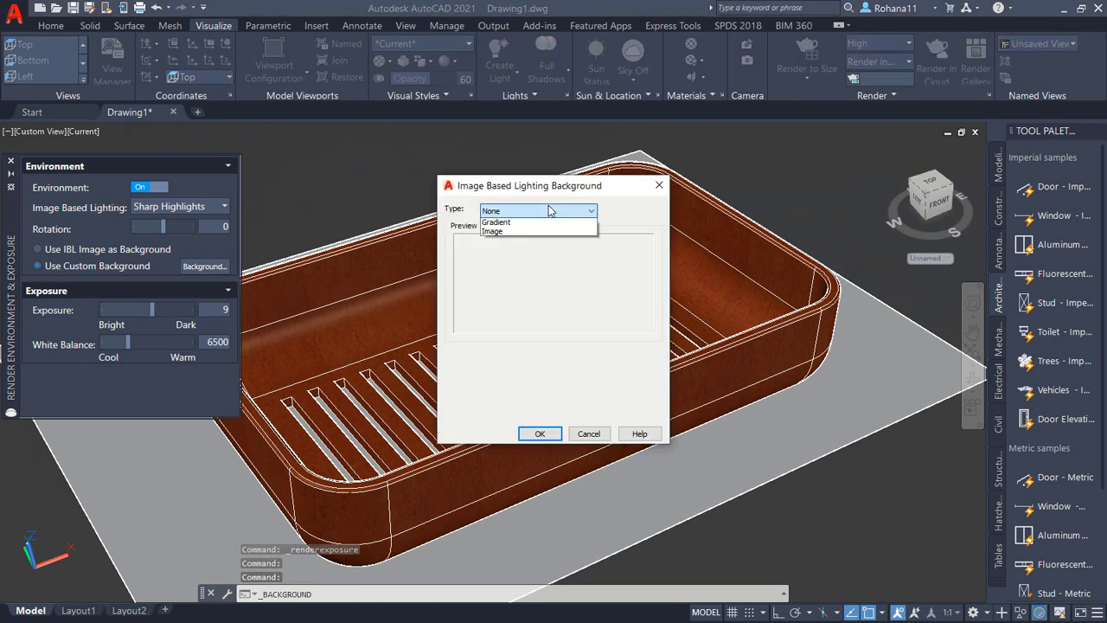
{"action": "left_click", "coordinate": [536, 232]}
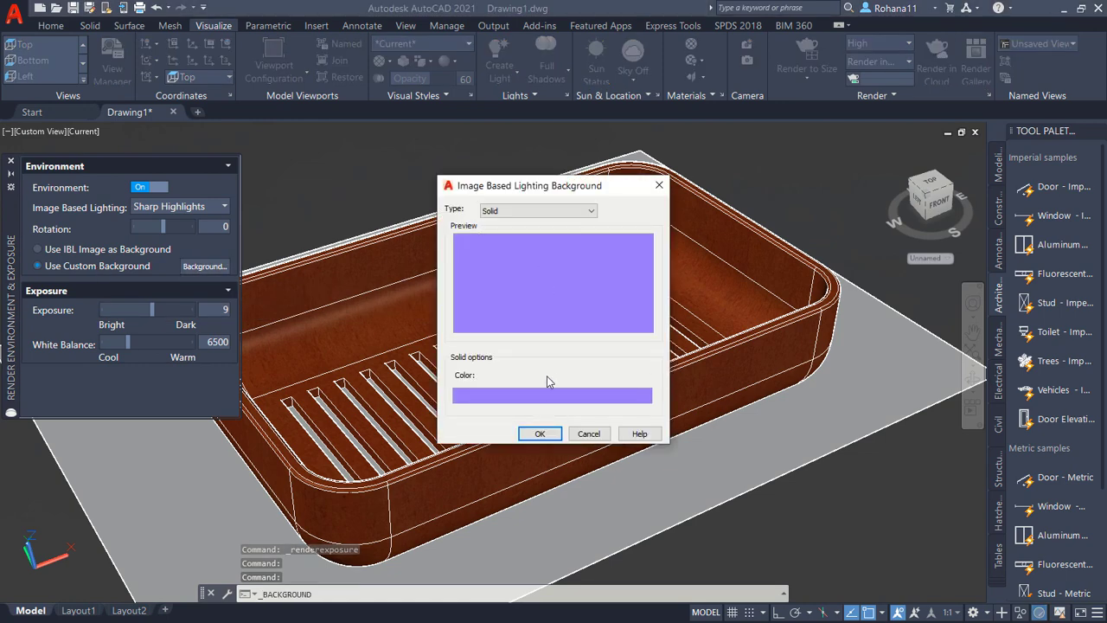
{"action": "left_click", "coordinate": [543, 398]}
{"action": "left_click_drag", "start_coordinate": [558, 264], "coordinate": [558, 229]}
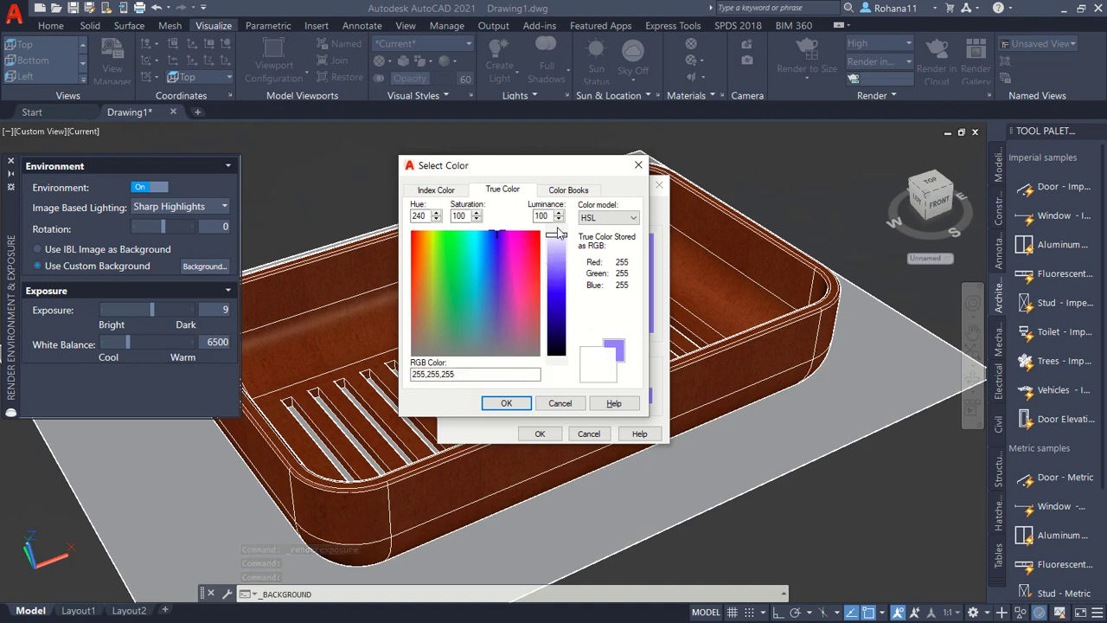
{"action": "left_click", "coordinate": [522, 407]}
{"action": "left_click", "coordinate": [538, 433]}
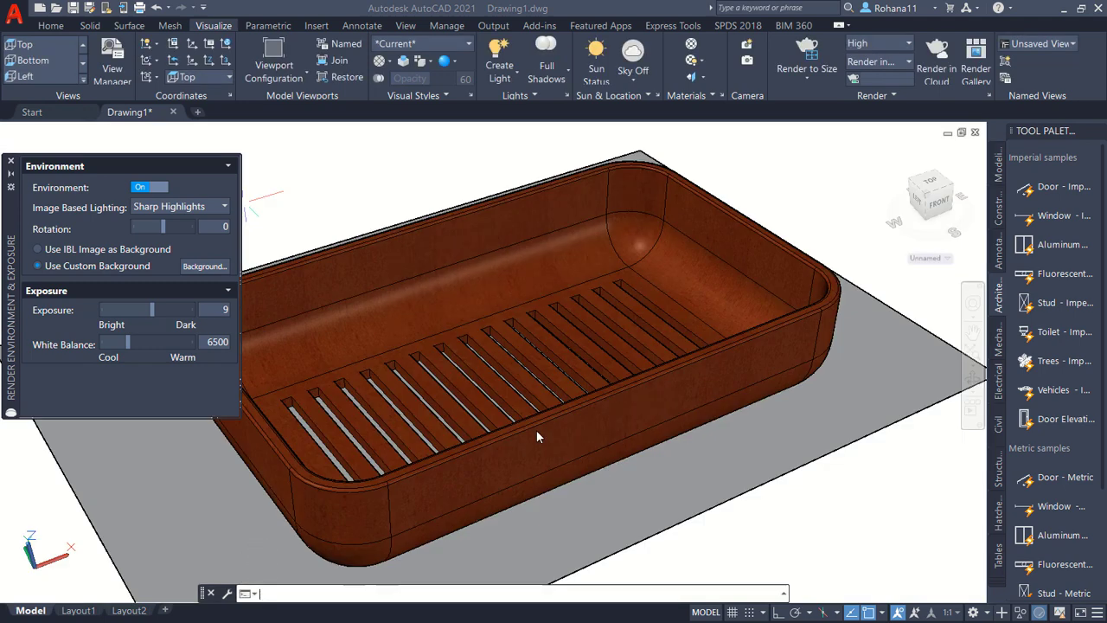
- Close the render environment settings, render the tray and magnify the rendered image to 50%
{"action": "left_click", "coordinate": [11, 162]}
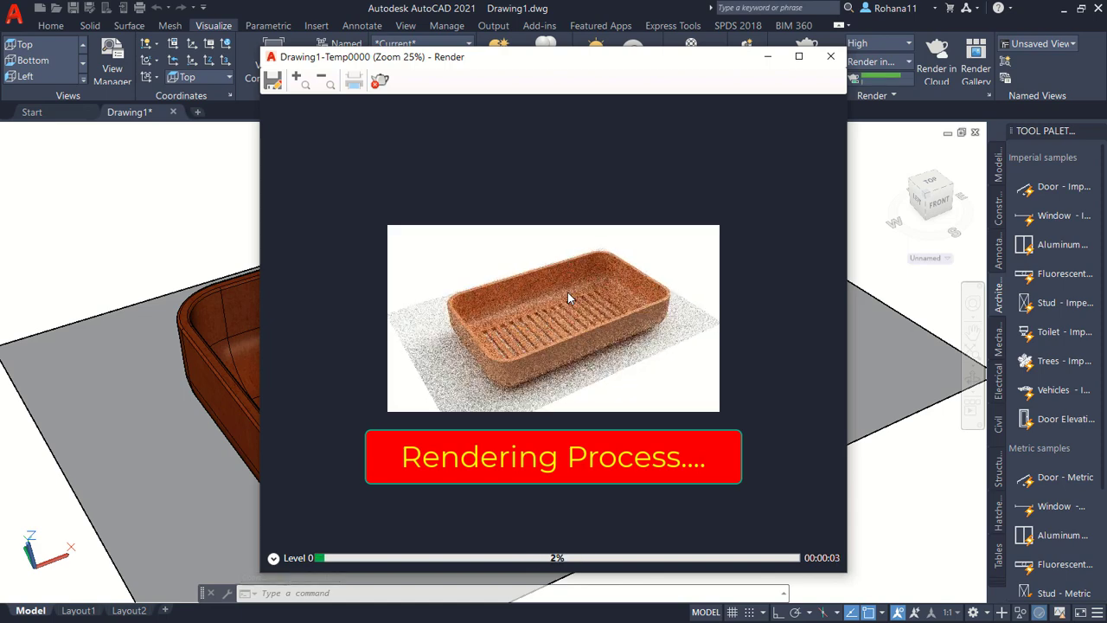
{"action": "scroll", "coordinate": [567, 297], "scroll_direction": "up", "scroll_amount": 1}
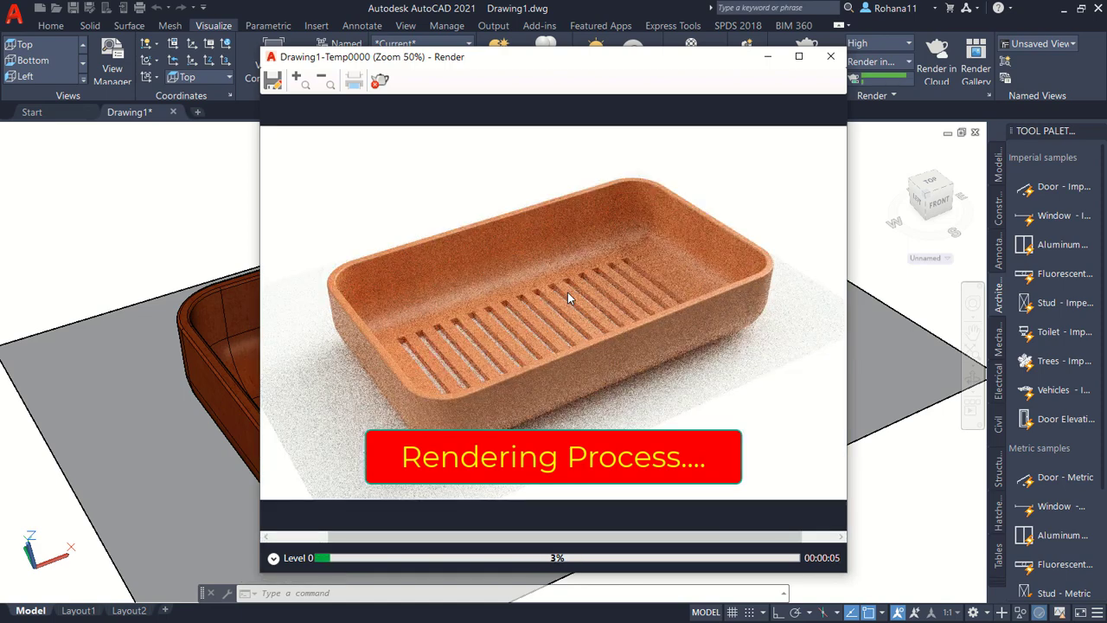